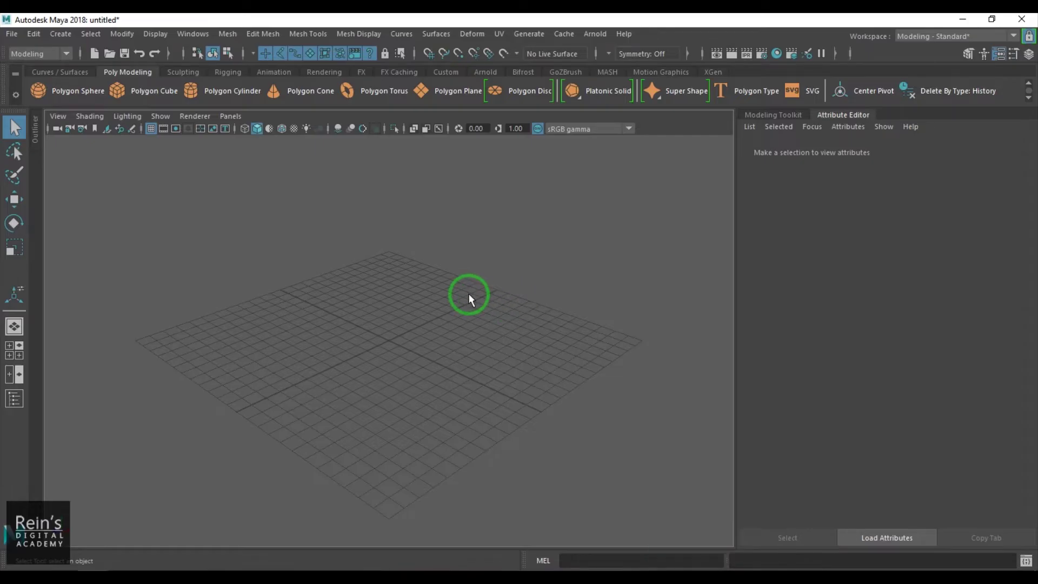
- In the front view, import Male_Turnaround.jpg from D:\3D Tutorials\Human Body Model as an image plane
key("space")
left_click_drag(469, 303, 489, 325)
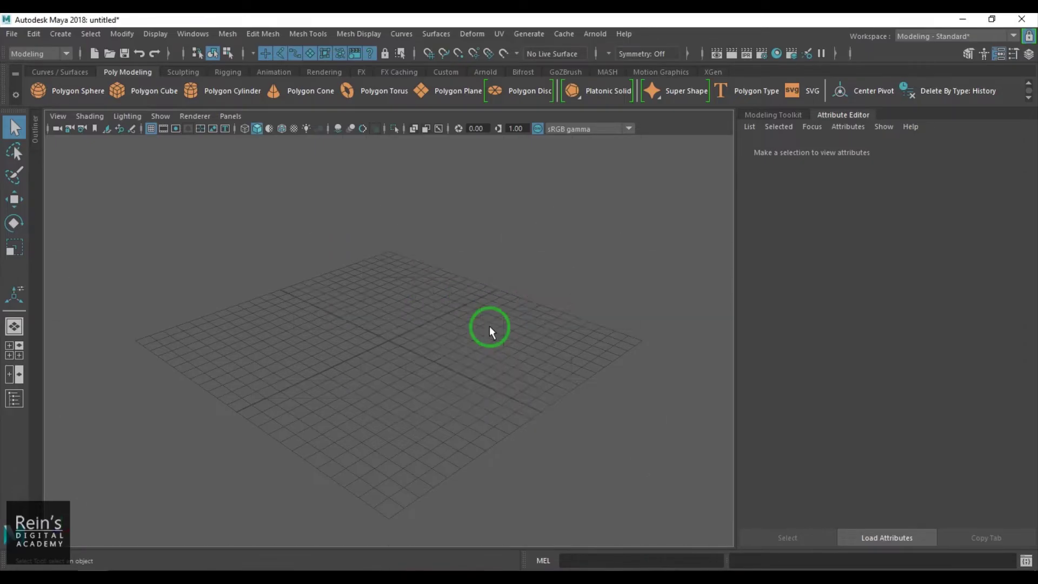
left_click(60, 119)
mouse_move(199, 399)
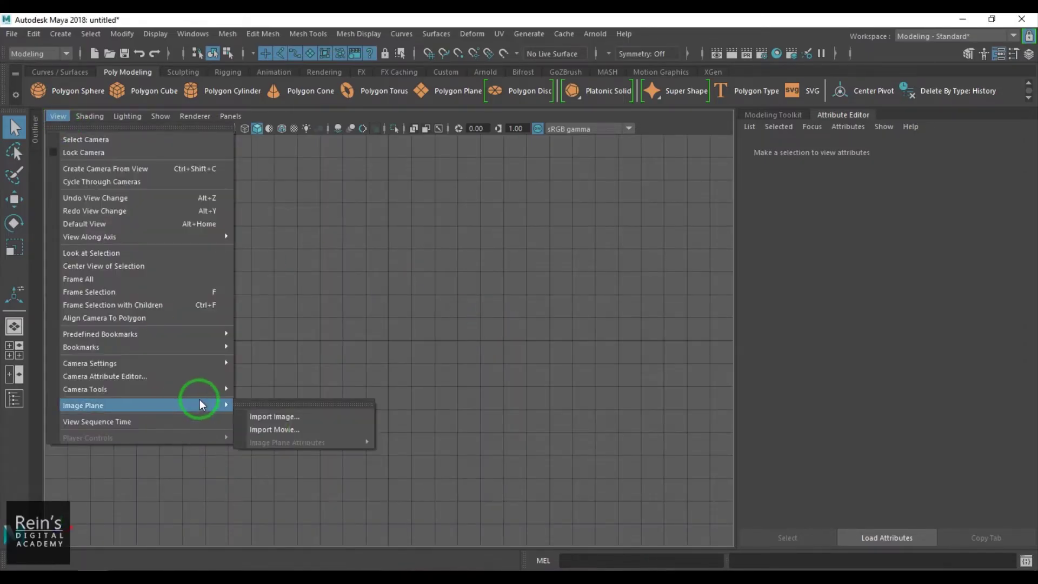
left_click(305, 419)
type("D:\\3D Tutorials\\Human Body Model")
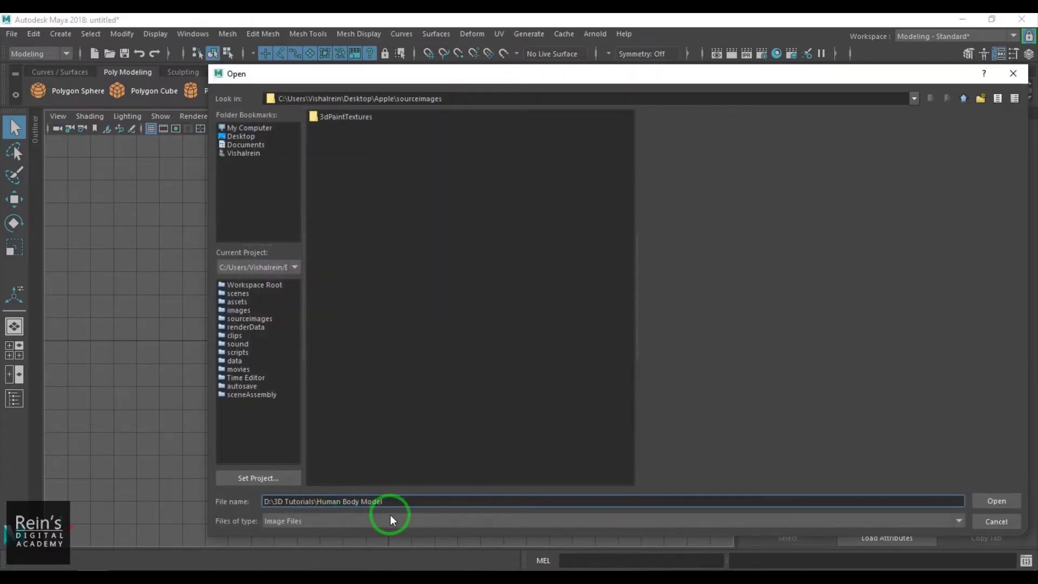
key("Return")
double_click(385, 117)
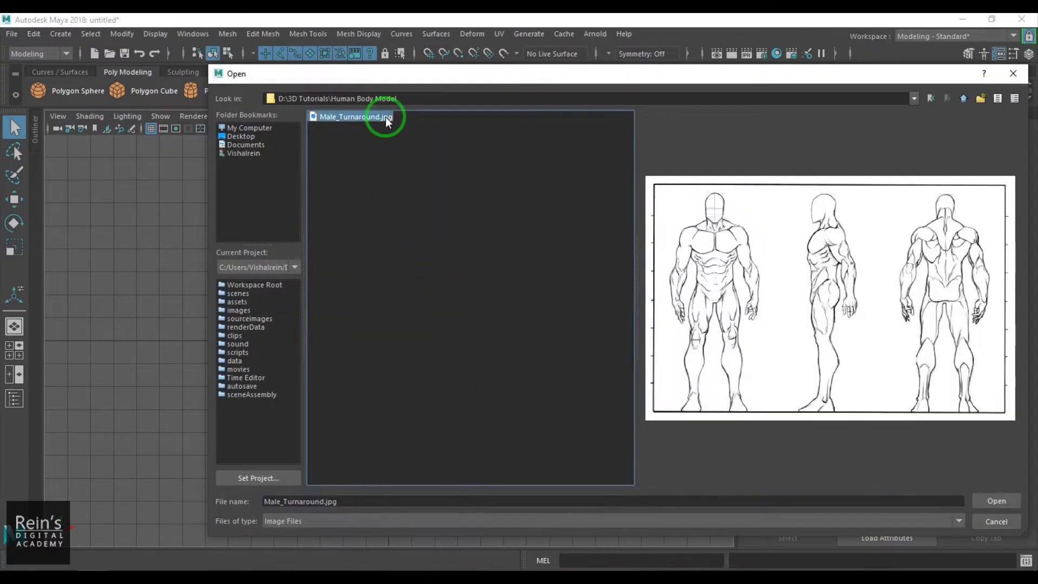
scroll(498, 377, "up", 1)
- In the perspective view, scale the image plane up uniformly to about 2.66 and raise it to about Y 8.59
key("space")
left_click_drag(489, 372, 475, 316)
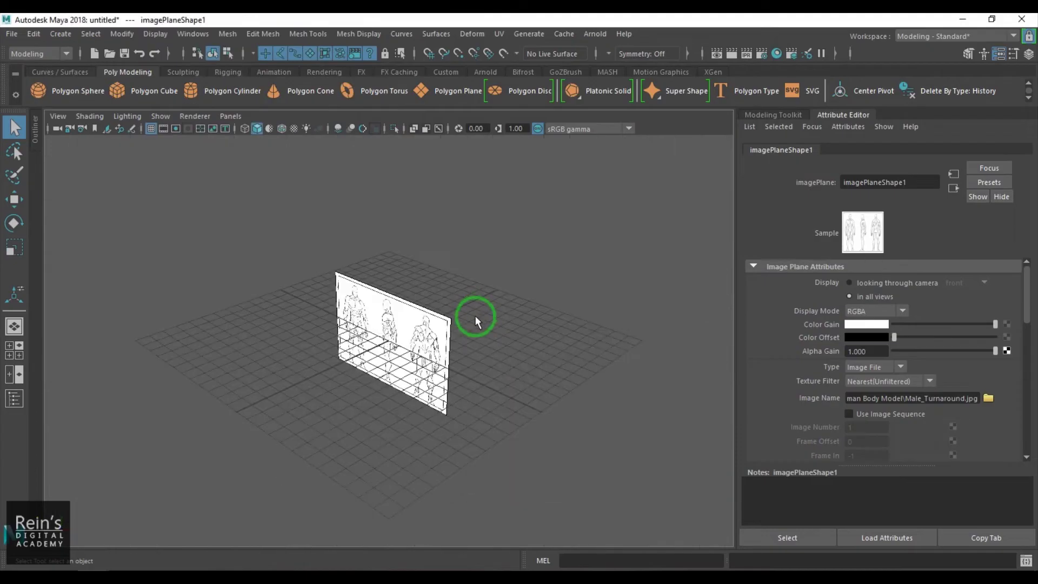
left_click_drag(418, 363, 457, 380, "alt")
left_click(457, 380)
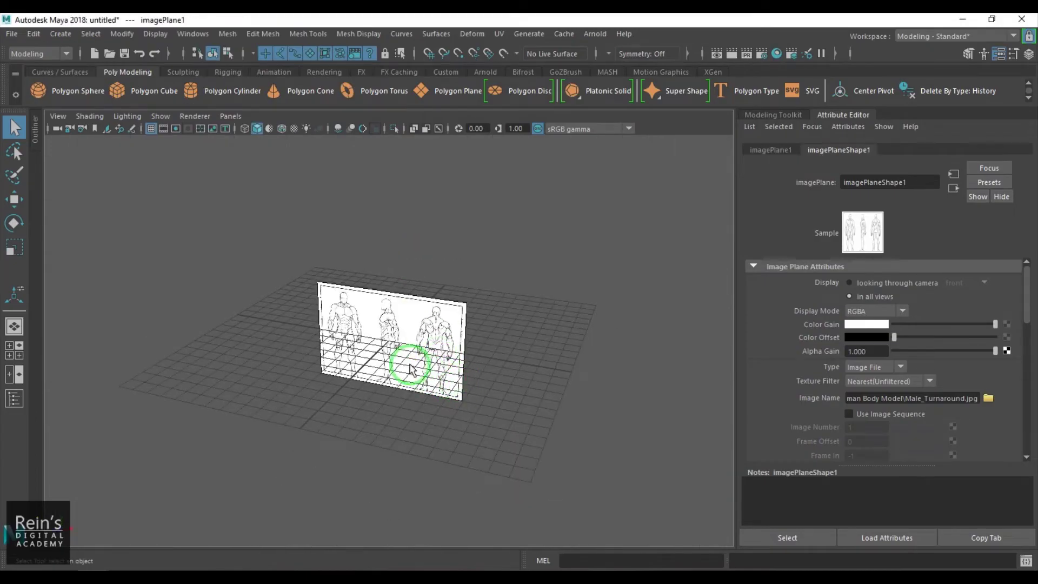
key("r")
right_click_drag(391, 342, 544, 359, "alt")
key("w")
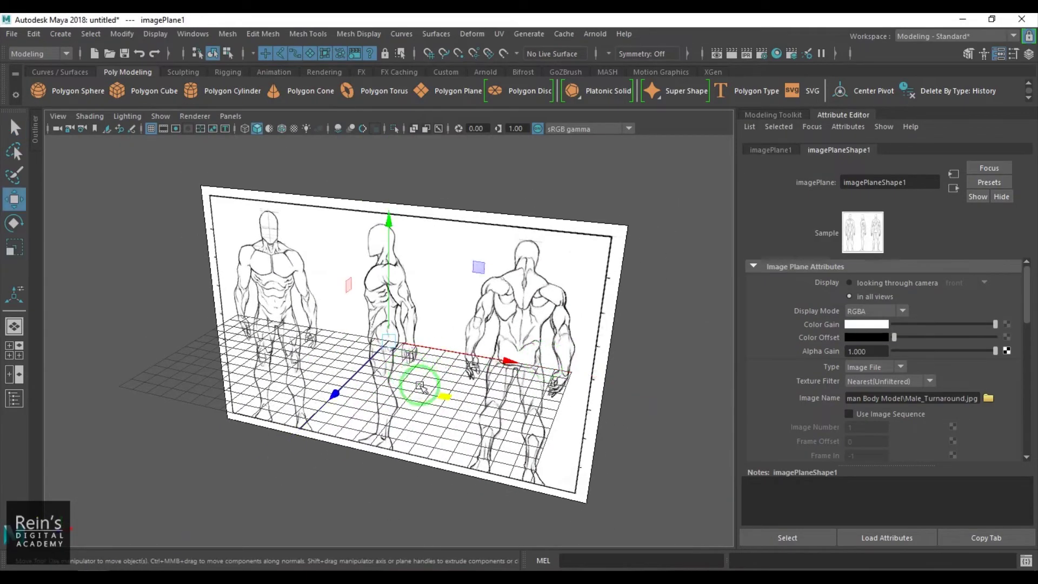
left_click_drag(417, 371, 417, 116, "alt")
- In the front view, lower the image plane's Color Gain to a light gray so the grid and drawing are easier to see
key("space")
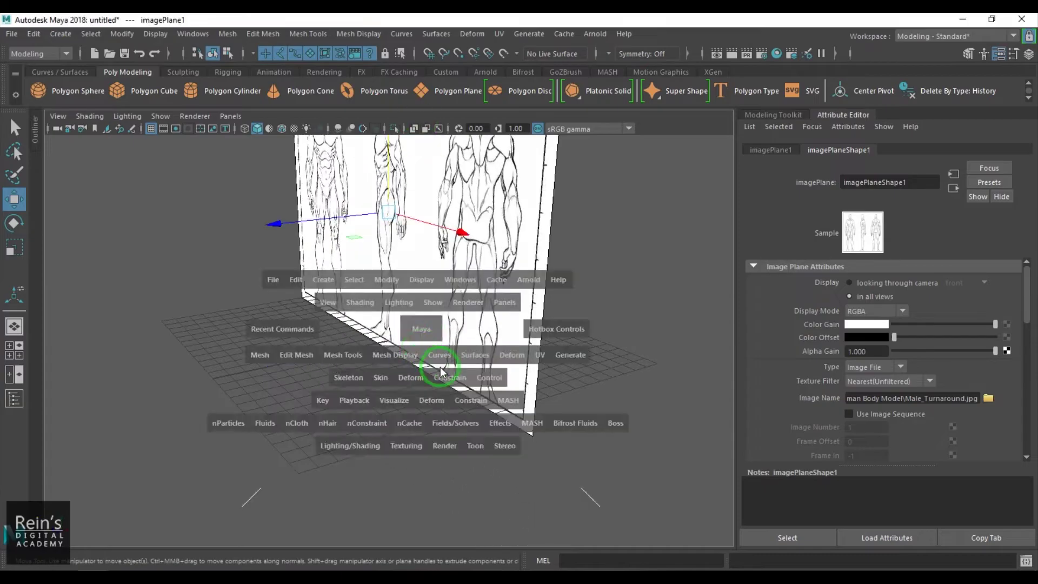
left_click_drag(427, 364, 441, 365)
key("f")
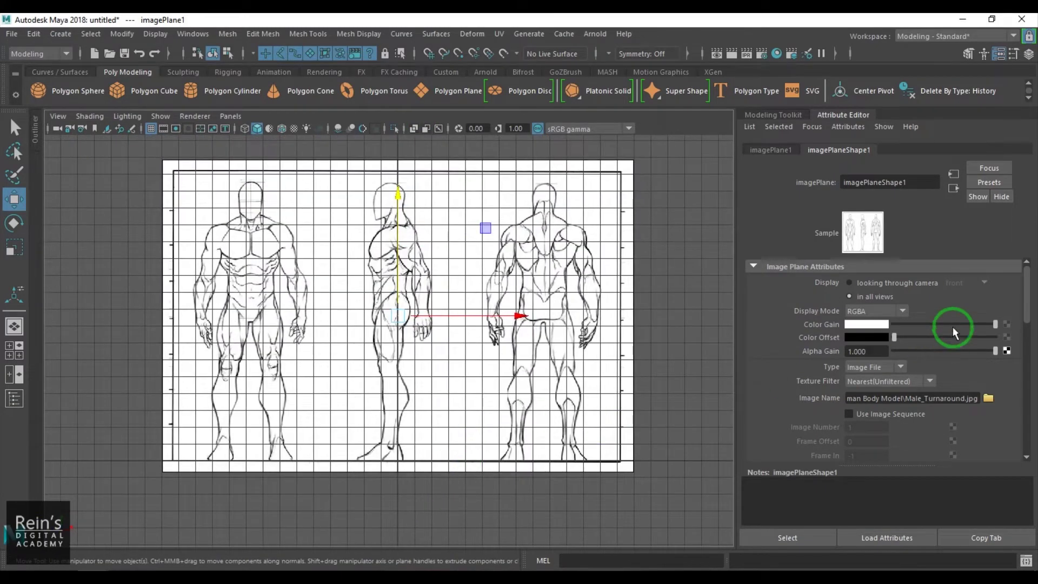
left_click_drag(952, 325, 939, 325)
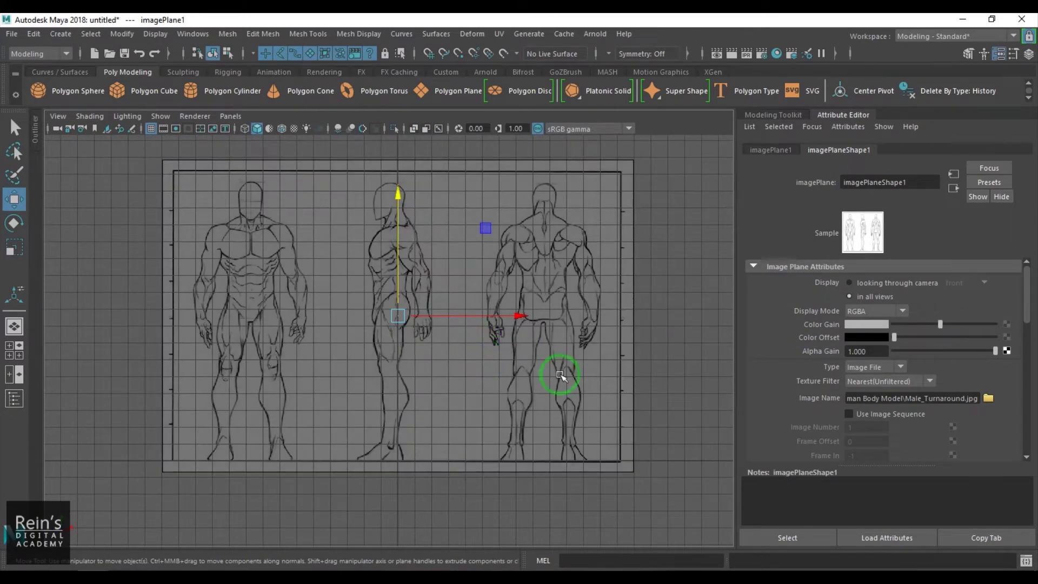
left_click_drag(673, 357, 546, 325)
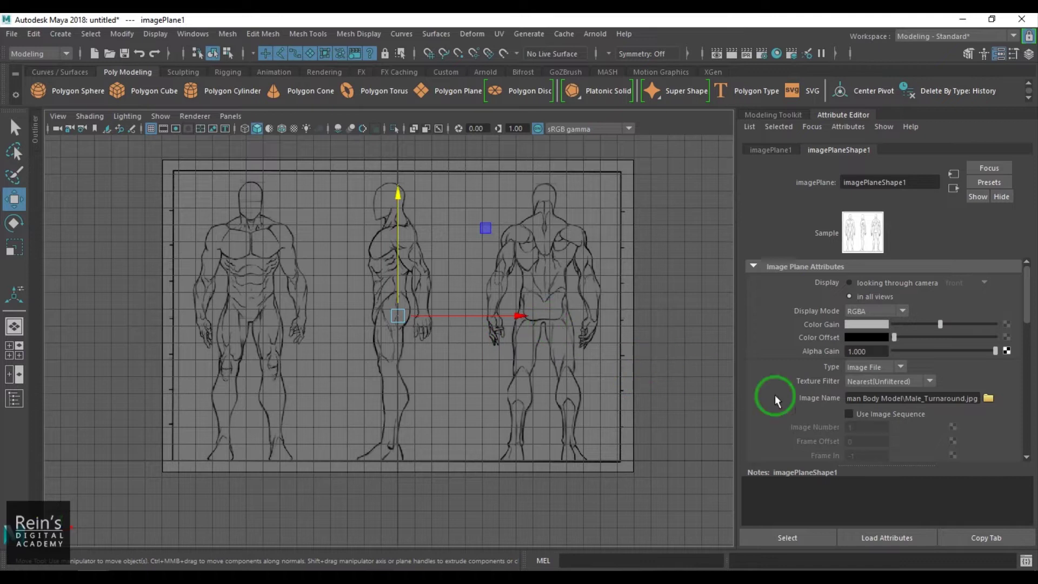
left_click(935, 326)
left_click_drag(937, 327, 952, 324)
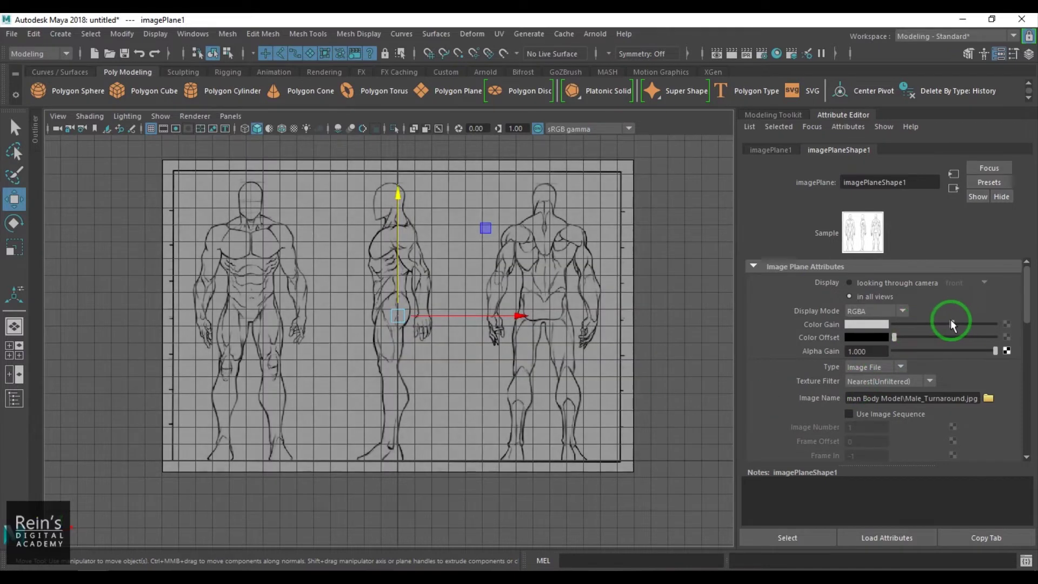
- Move the image plane to about X 9.74, Y 8.66, centering the front figure on the vertical axis with feet on the ground line
left_click_drag(481, 315, 655, 313)
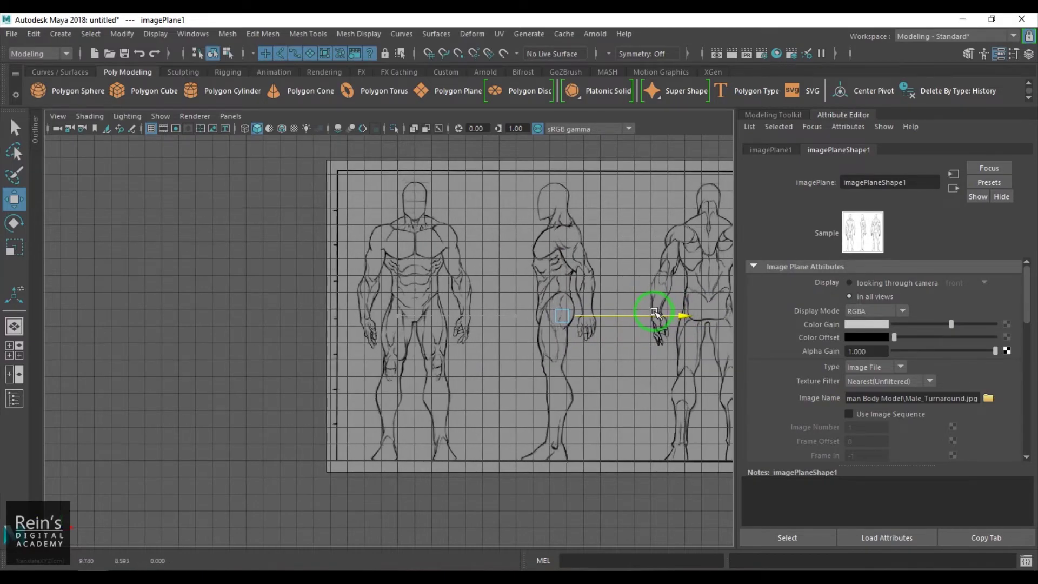
scroll(452, 440, "up", 3)
scroll(440, 364, "up", 5)
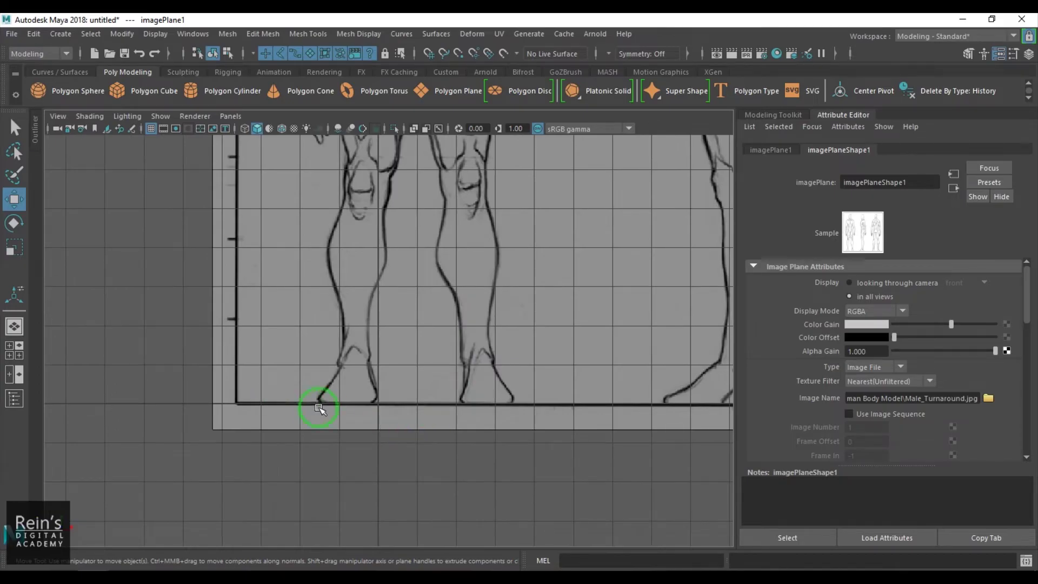
mouse_move(408, 469)
middle_mouse_down()
mouse_move(410, 458)
mouse_move(408, 466)
middle_mouse_up()
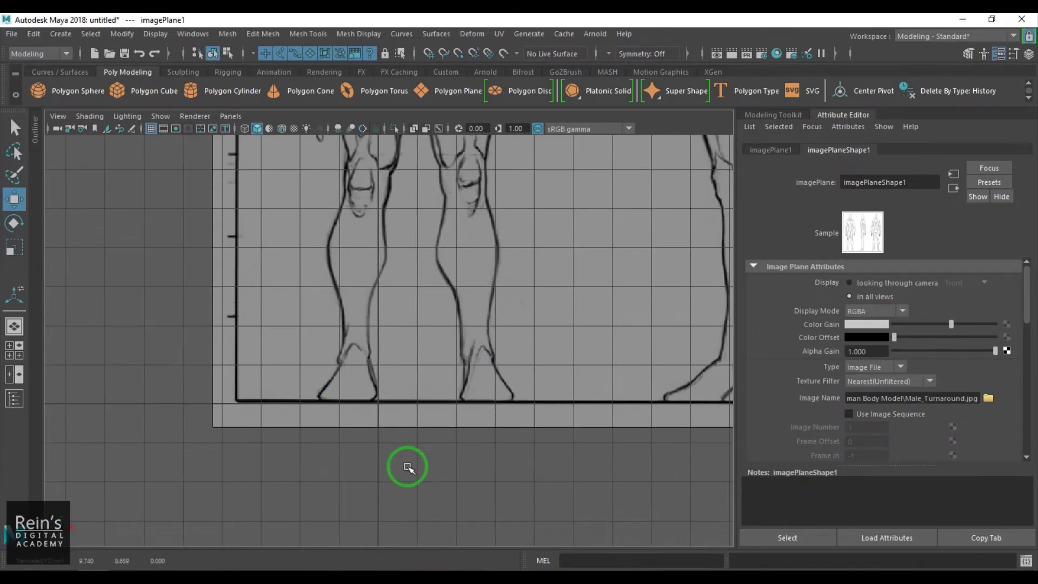
scroll(407, 467, "down", 4)
scroll(405, 454, "up", 1)
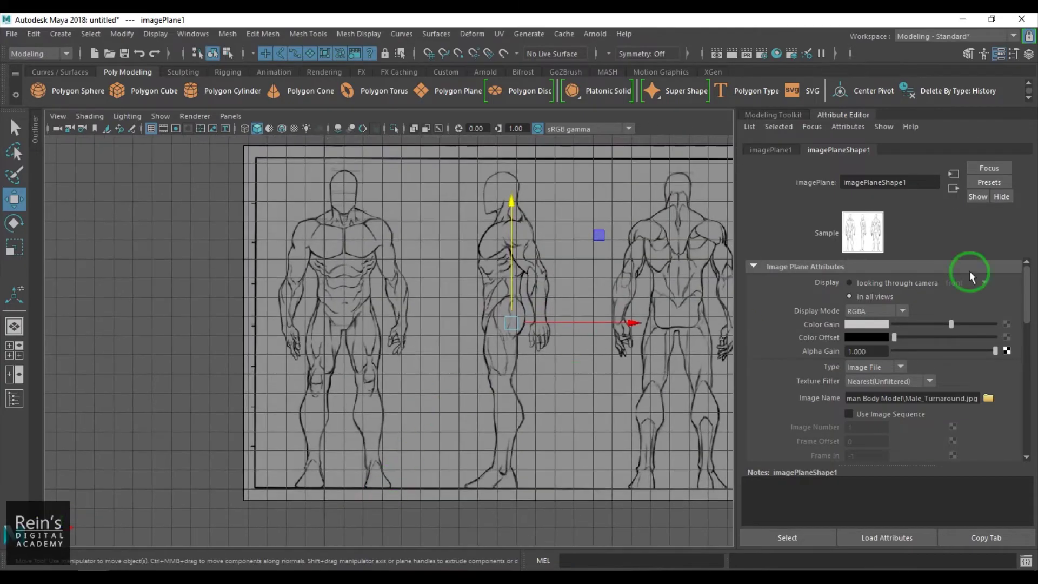
- Set the image plane's Scale X, Y and Z to 3
left_click(1029, 54)
left_click(804, 333)
left_click(270, 308)
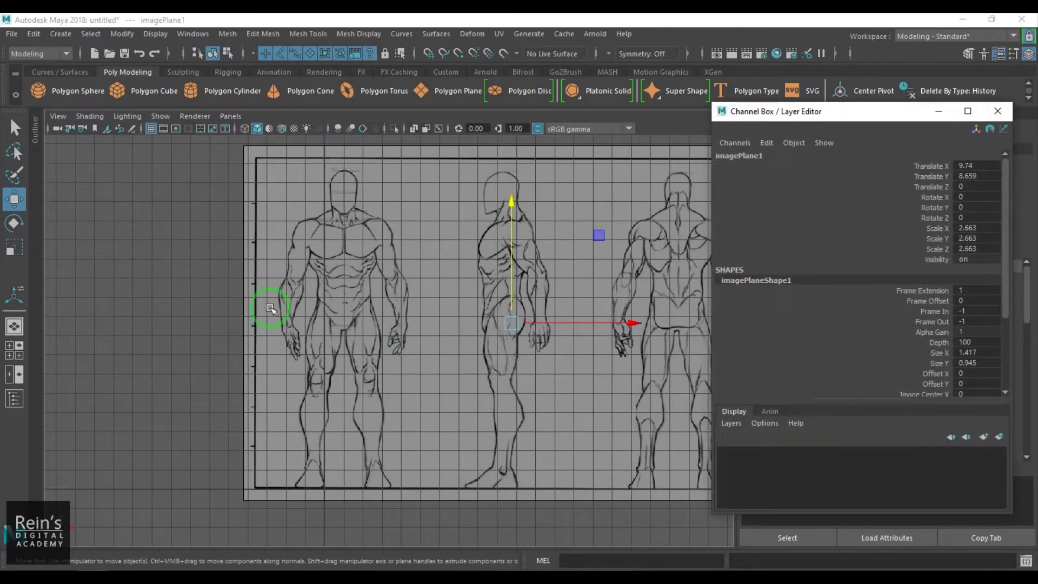
left_click(178, 244)
left_click_drag(178, 243, 354, 348)
left_click(991, 230)
left_click_drag(990, 231, 1007, 249)
type("3")
key("Return")
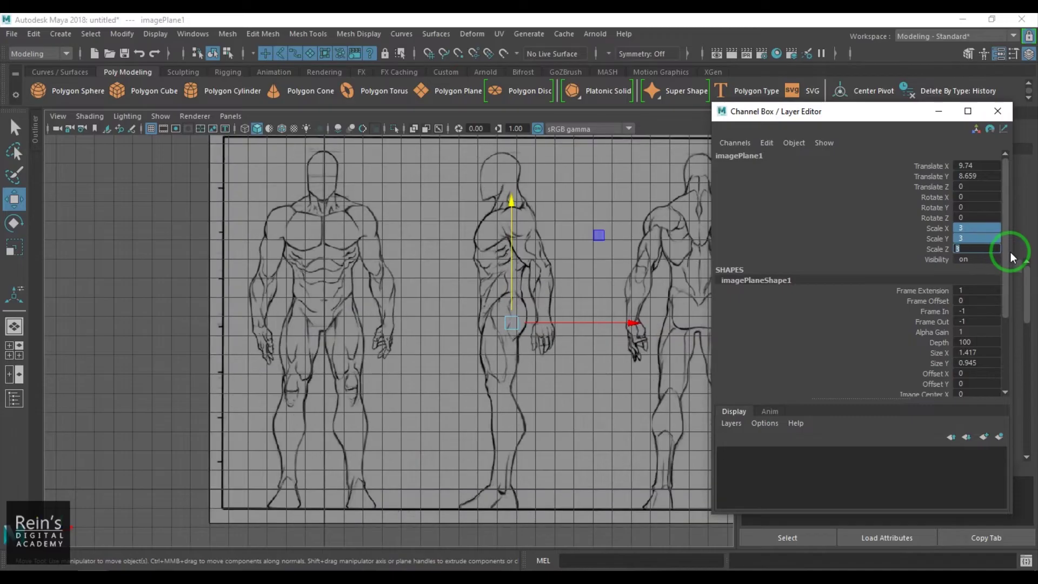
- Reposition the image plane to about X 9.83, Y 9.67, aligning the front figure's midline with the vertical axis and its feet with the ground
left_click_drag(196, 306, 290, 387)
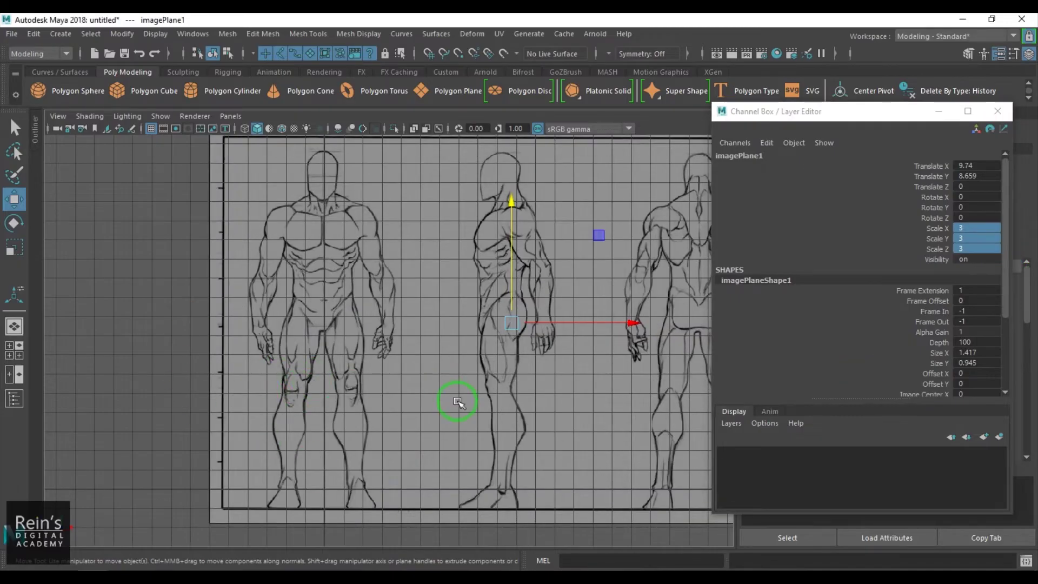
middle_click_drag(457, 400, 505, 424)
scroll(505, 424, "up", 6)
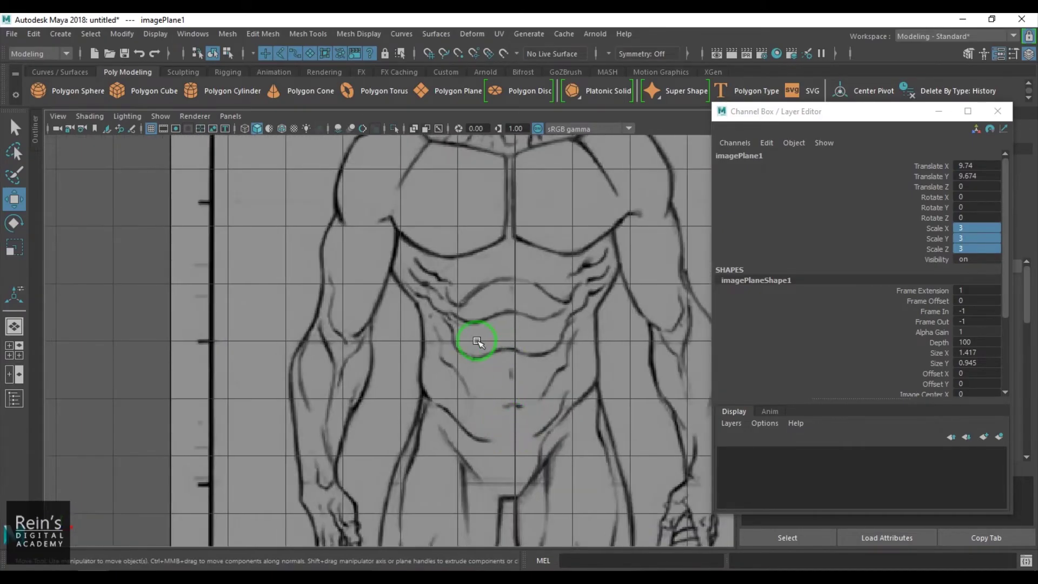
middle_click_drag(476, 340, 482, 344)
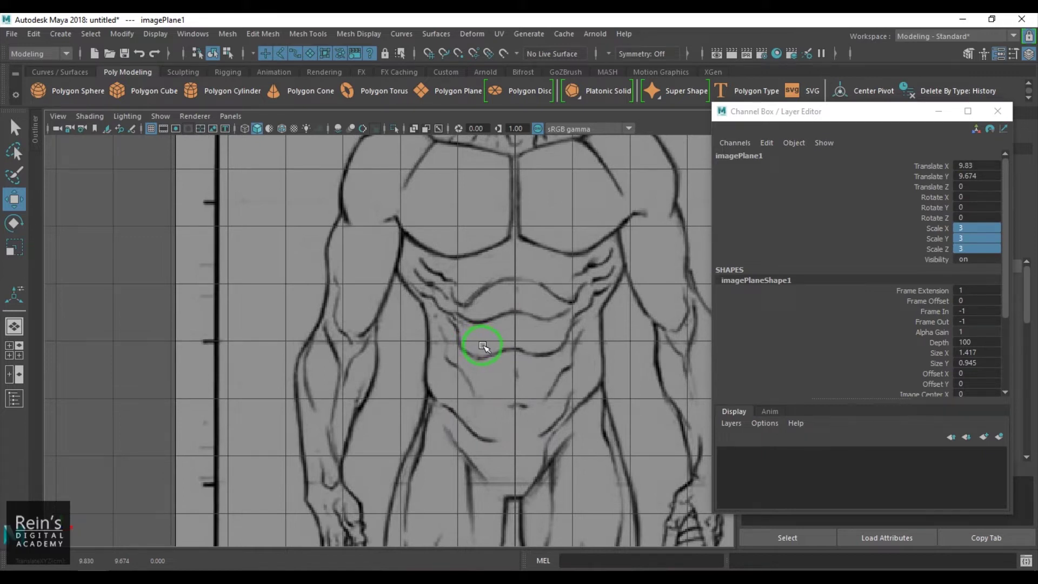
scroll(487, 340, "down", 8)
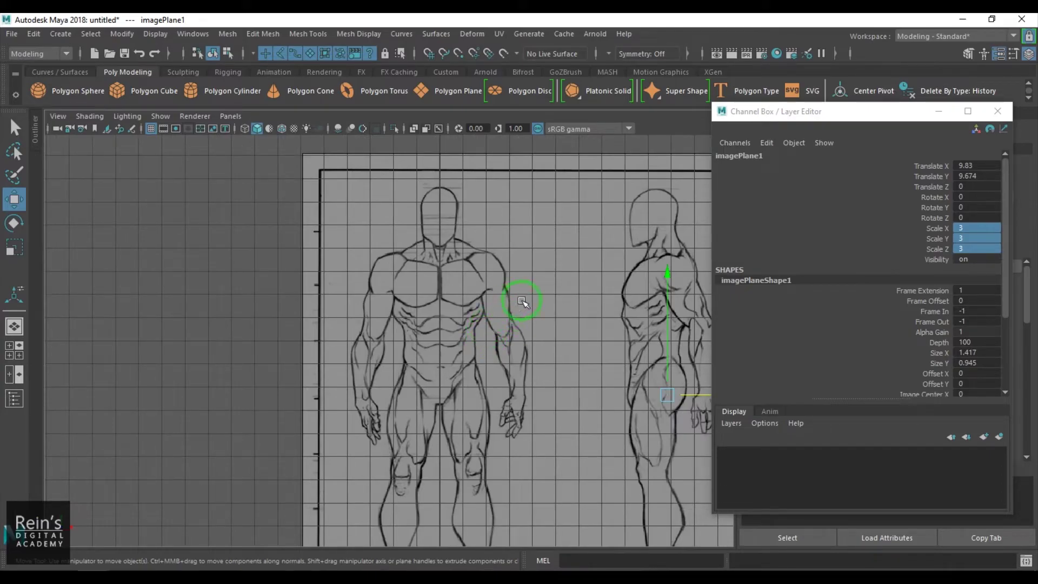
left_click(997, 111)
left_click(231, 303)
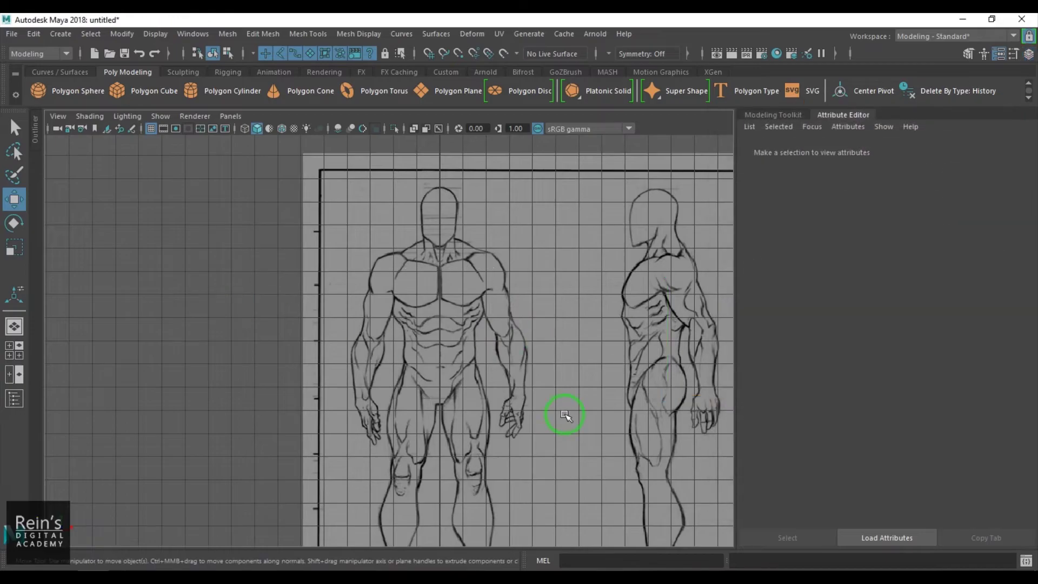
- In the side view, import Male_Turnaround.jpg from D:\3D Tutorials\Human Body Model as a second image plane
left_click(564, 415)
key("ctrl+h")
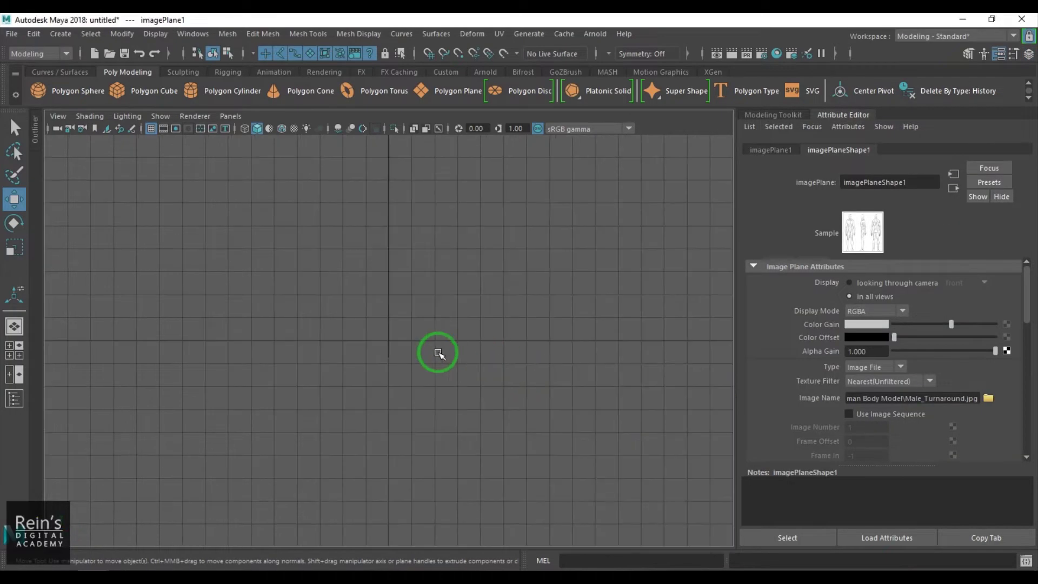
key("f")
left_click(54, 116)
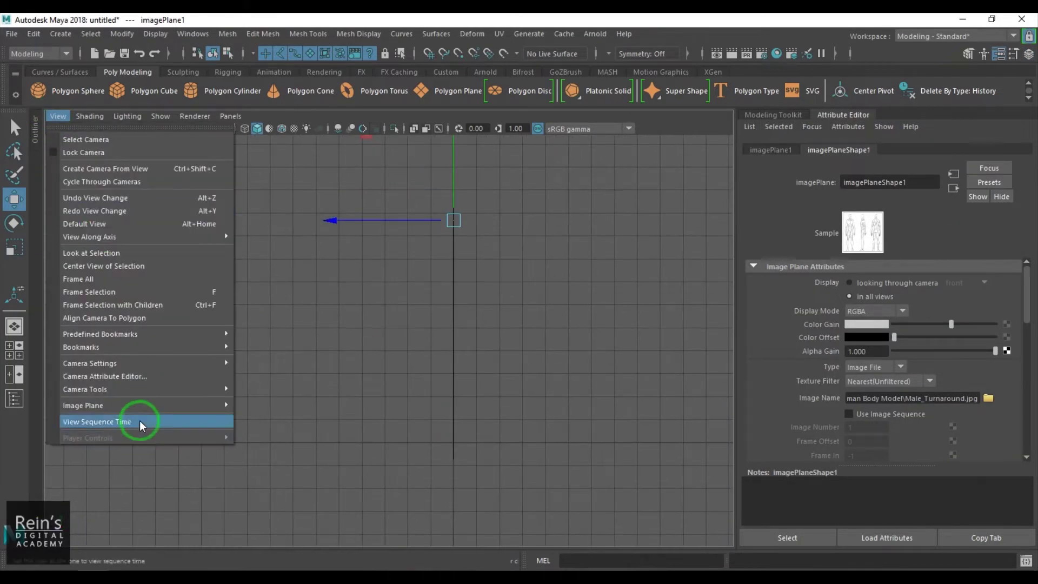
mouse_move(145, 407)
left_click(287, 417)
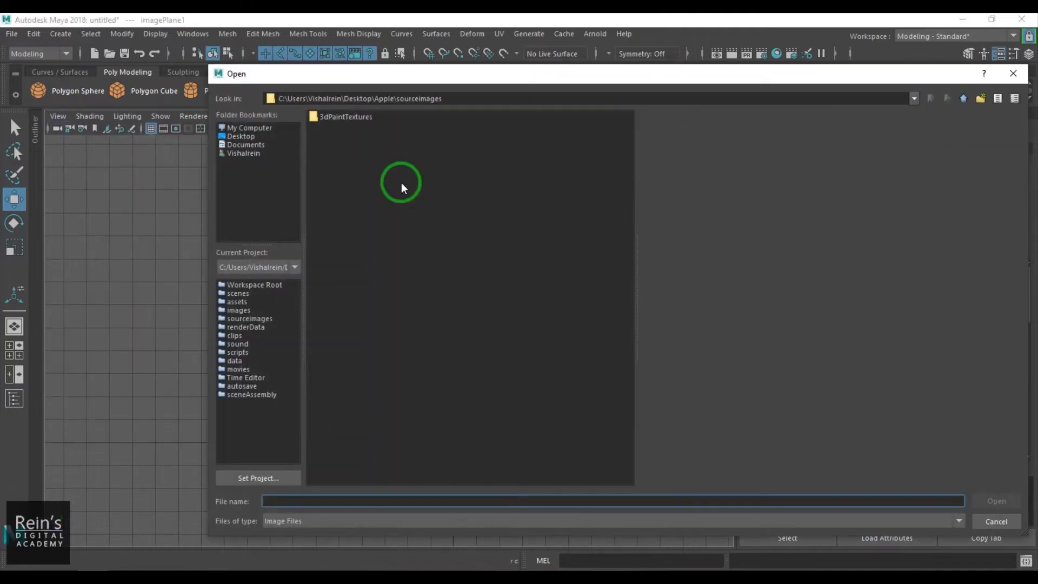
type("D:\\3D Tutorials\\Human Body Model")
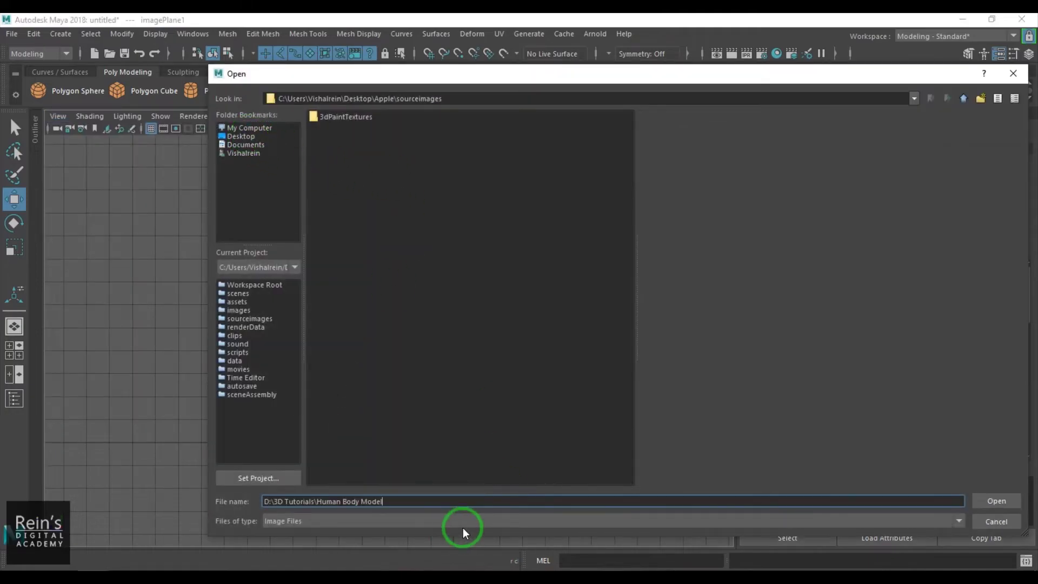
key("Return")
double_click(371, 116)
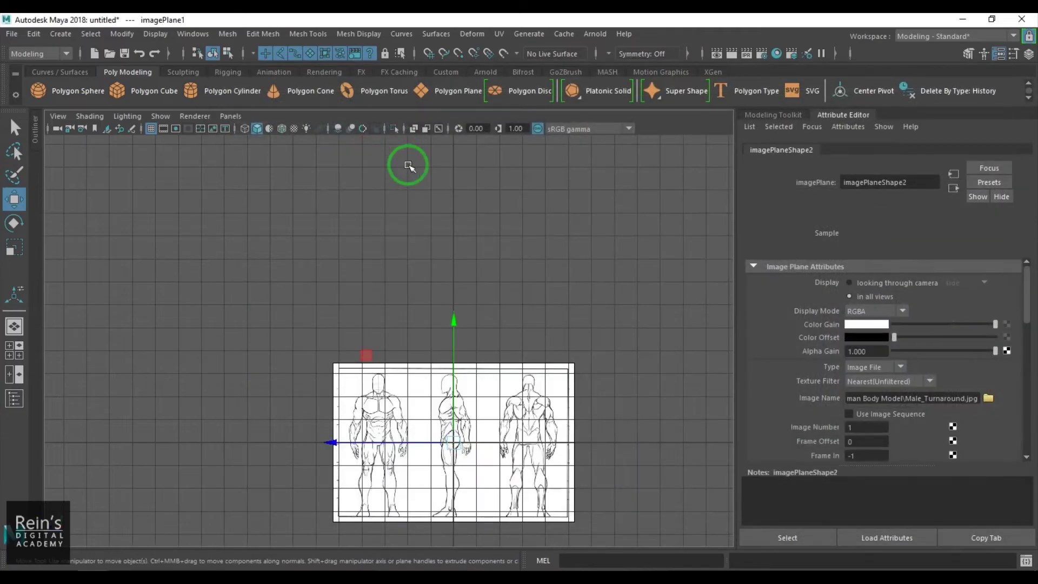
- Set Scale X, Y and Z of the second image plane to 3
left_click(566, 351)
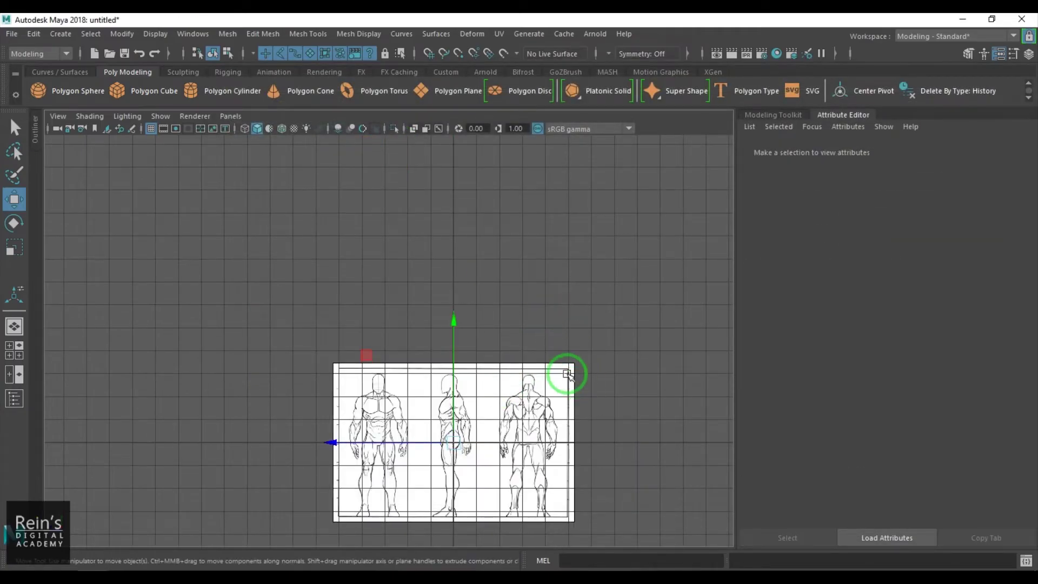
left_click(567, 373)
left_click(1029, 53)
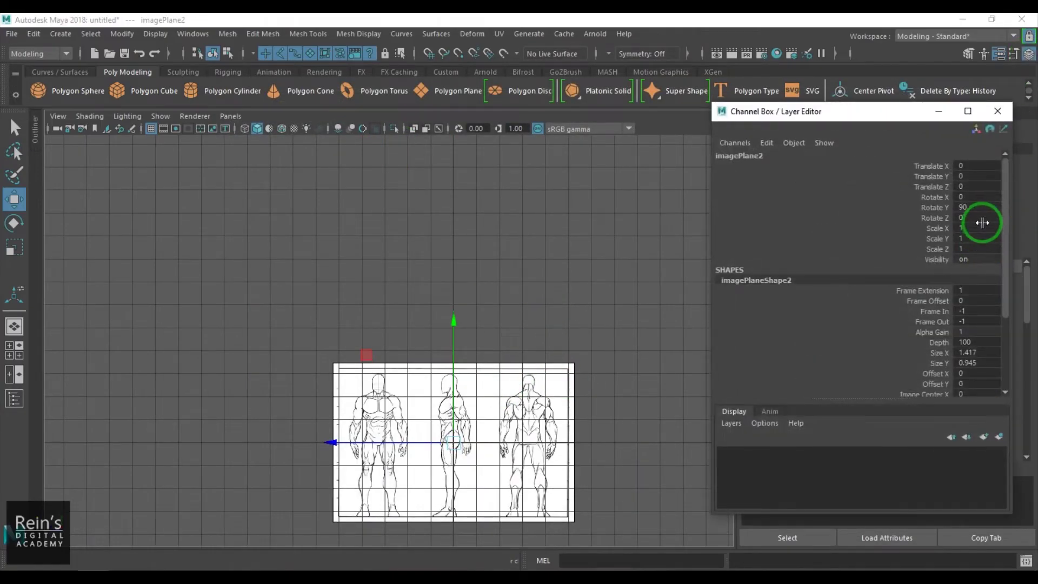
left_click_drag(982, 227, 989, 249)
type("3")
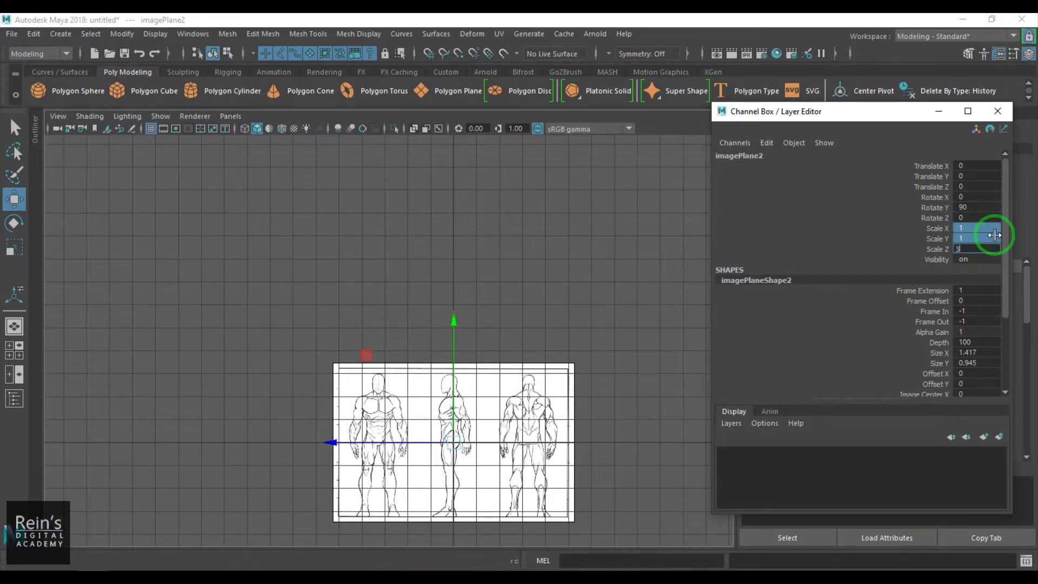
key("Return")
- Raise the second image plane until the figures' feet rest on the ground line, and lower its Color Gain to a medium gray
right_click_drag(509, 346, 404, 425, "alt")
middle_click_drag(404, 424, 426, 286, "alt")
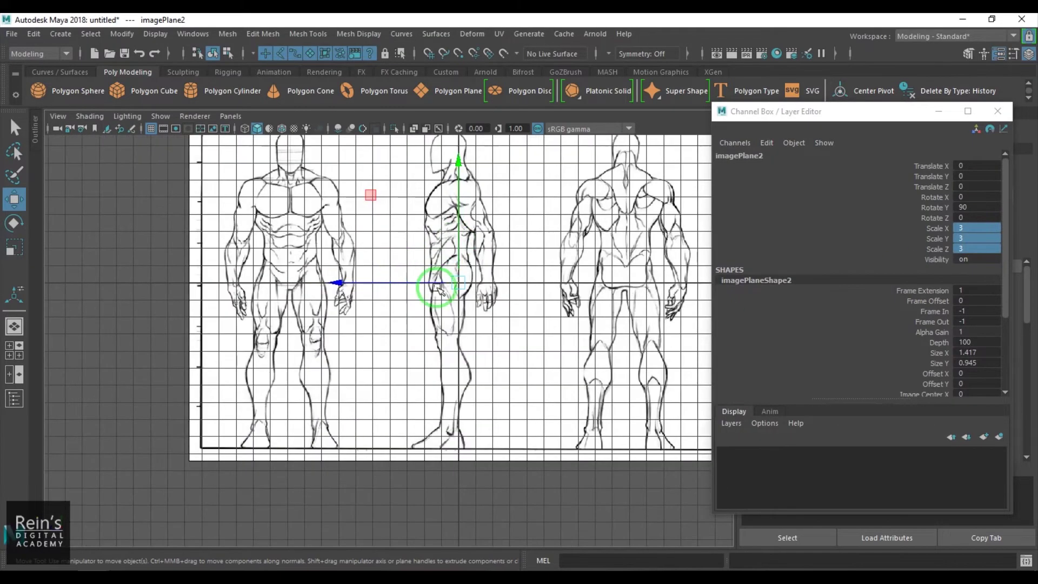
left_click_drag(457, 232, 471, 68)
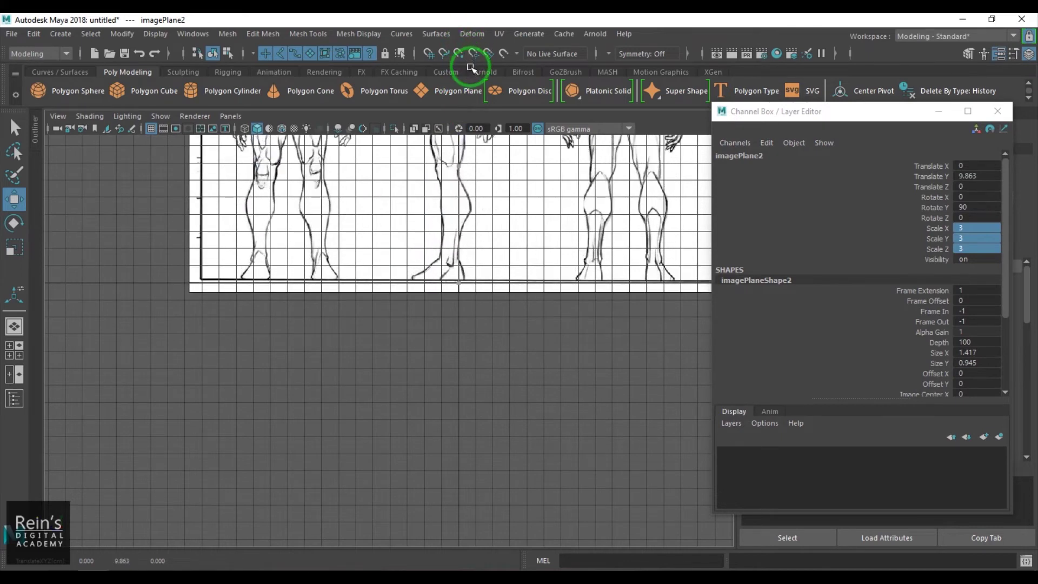
left_click(997, 111)
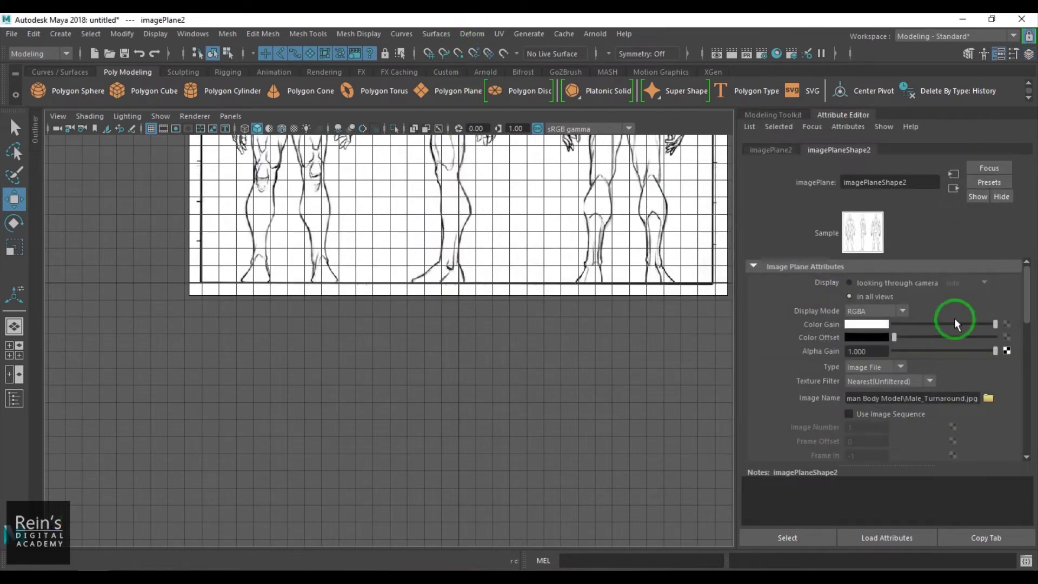
left_click_drag(995, 324, 932, 324)
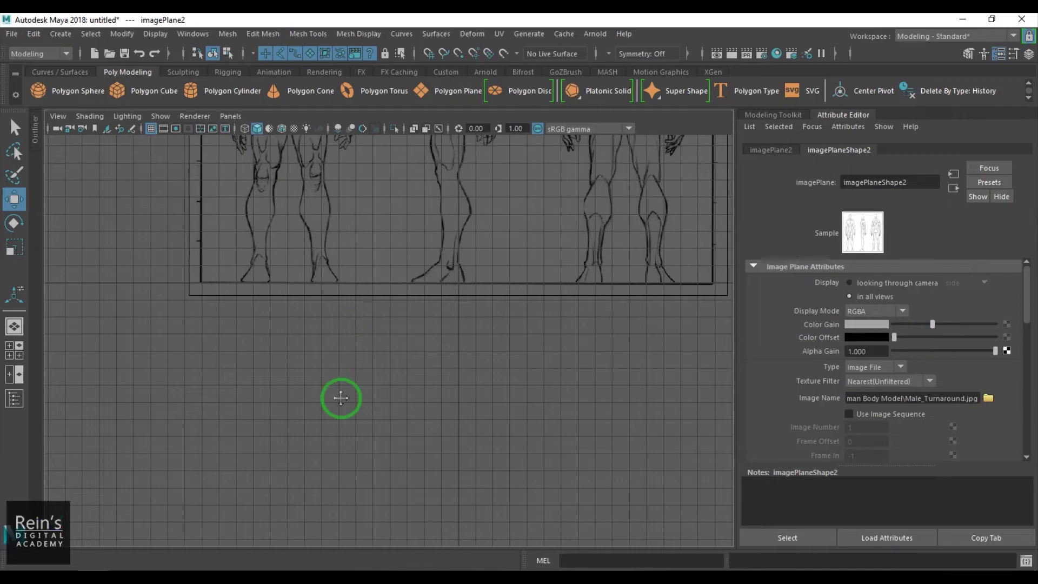
- In the perspective view, move the front image plane back along Z to about -88, away from the grid
middle_click_drag(341, 398, 310, 487, "alt")
scroll(352, 306, "down", 4)
key("space")
left_click_drag(400, 335, 470, 319)
scroll(406, 299, "down", 8)
left_click(482, 248)
left_click(485, 338)
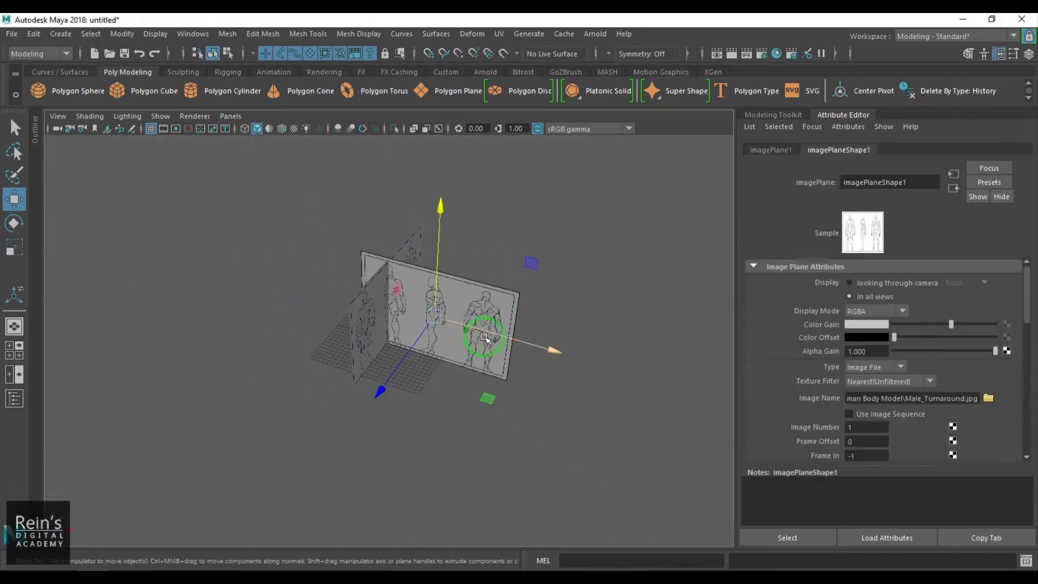
left_click_drag(380, 392, 551, 197)
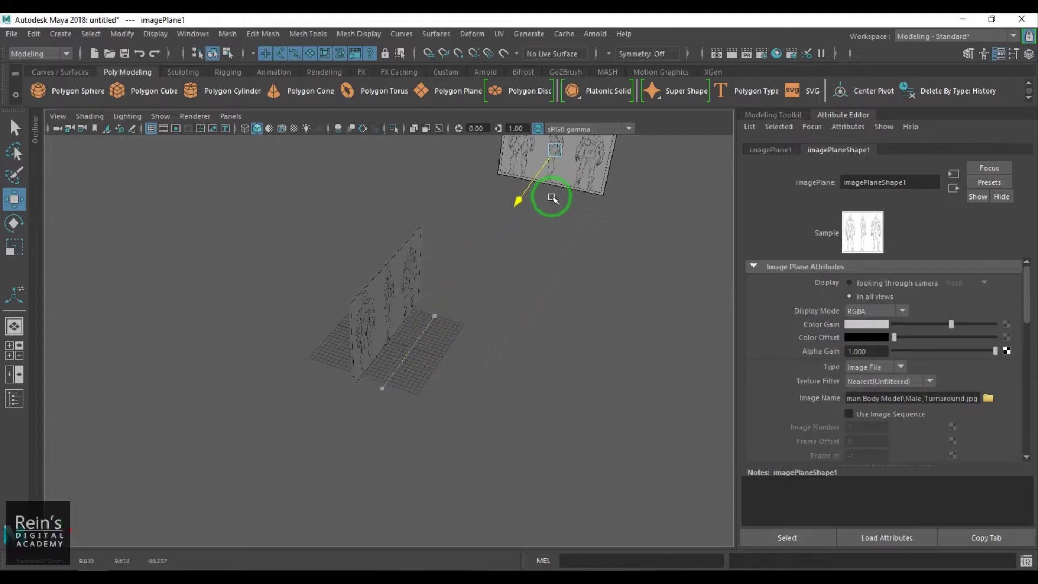
- Move the side image plane along X to about -80, away from the grid, and clear the selection
left_click(378, 303)
middle_click_drag(463, 343, 152, 243)
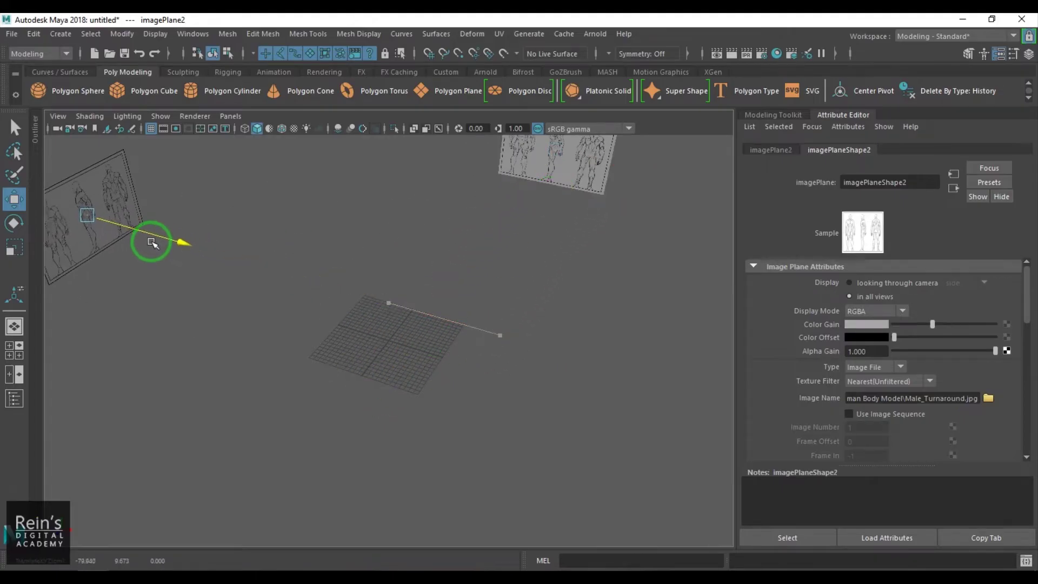
left_click_drag(155, 241, 523, 204, "alt")
left_click(533, 385)
- In the front view, create a polygon plane and raise it along Y to the front figure's chest
key("space")
key("space")
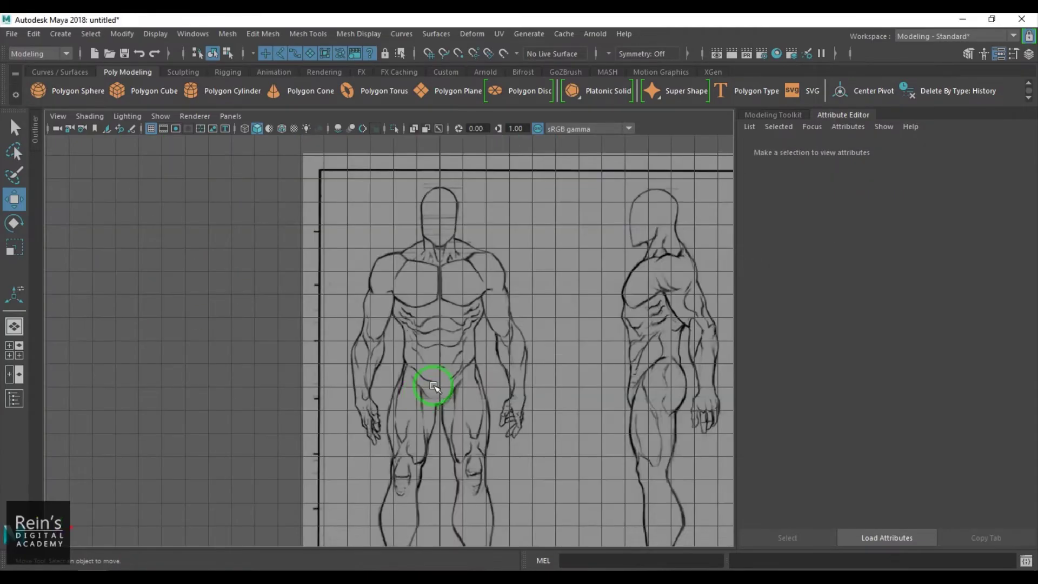
scroll(493, 343, "up", 8)
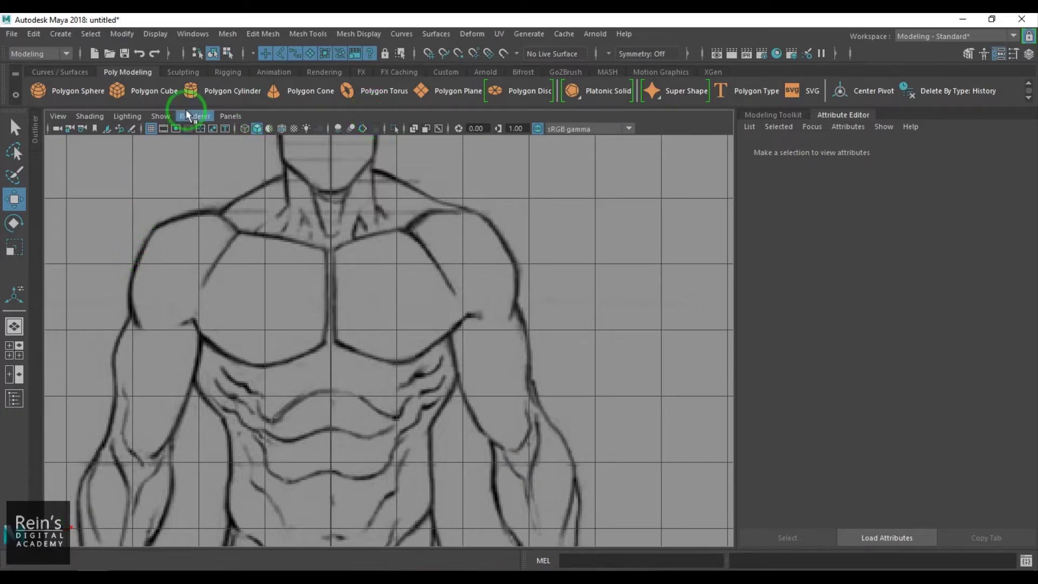
left_click(427, 97)
left_click(384, 426)
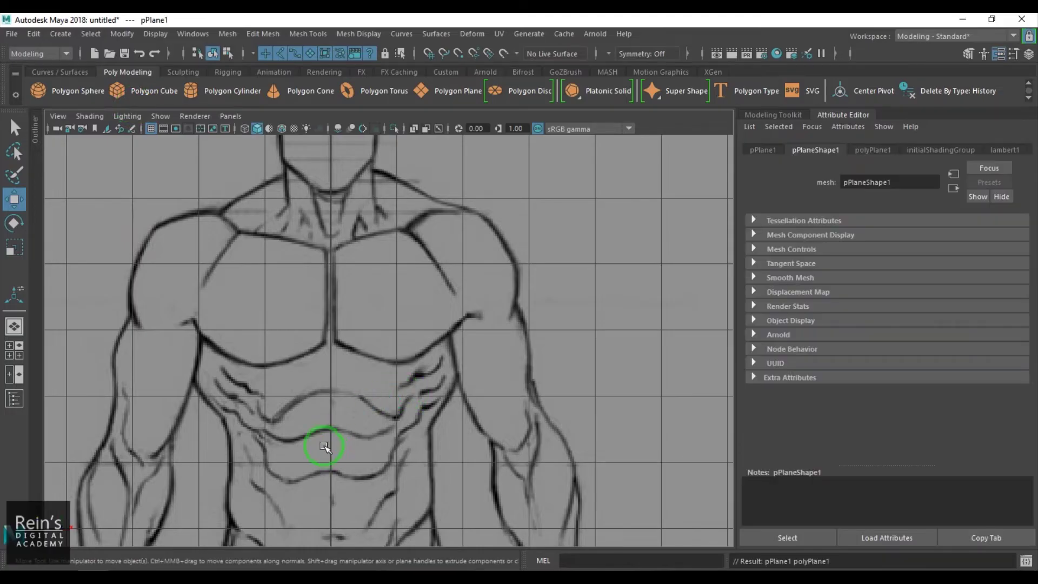
scroll(382, 453, "down", 5)
left_click_drag(374, 493, 387, 231)
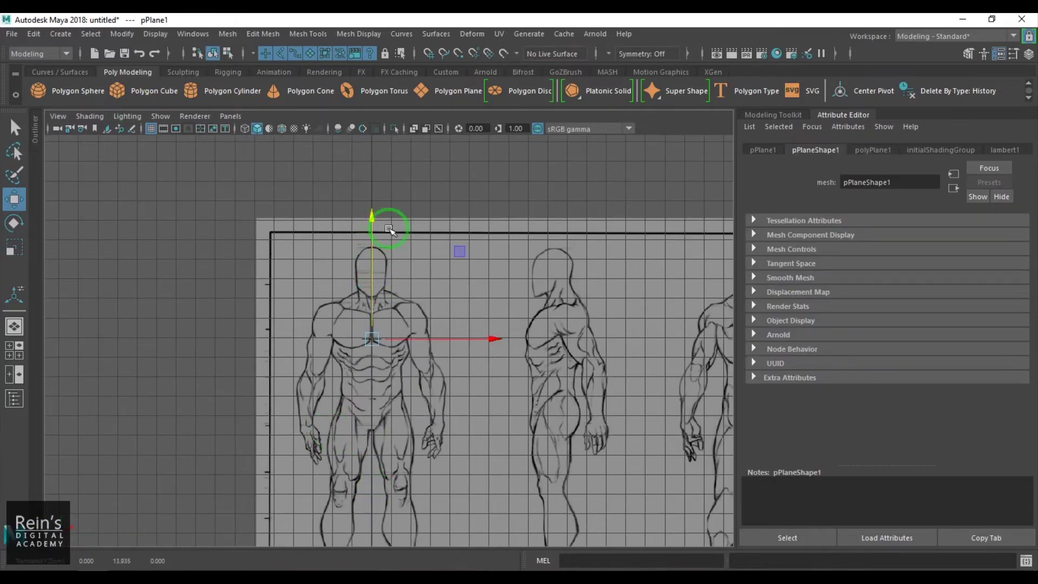
- Rotate the polygon plane 90° about X to face the front view and move it to about X 0.68, Y 14.51 over one pectoral
scroll(405, 324, "up", 5)
key("e")
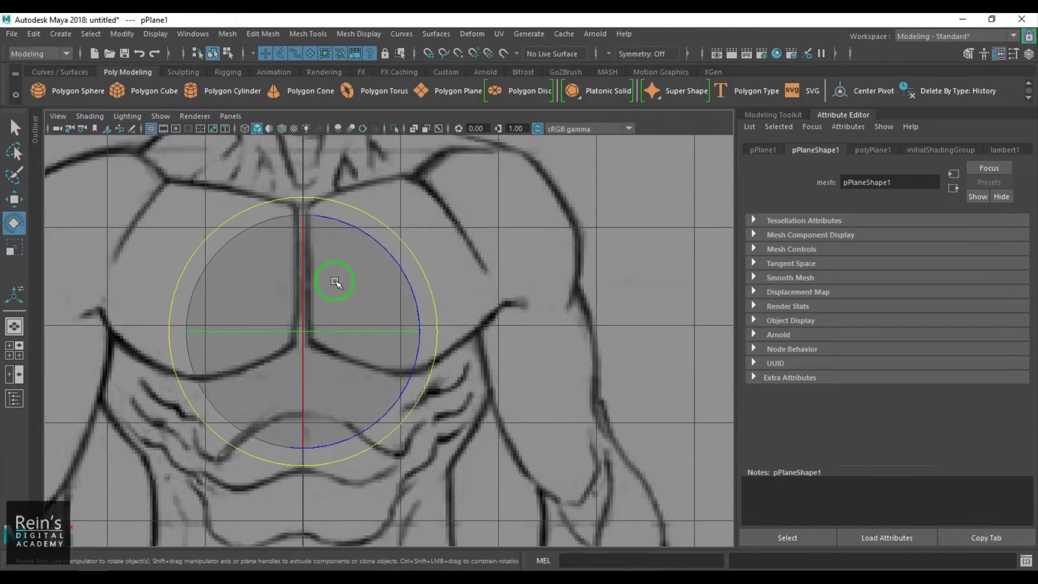
left_click_drag(303, 247, 298, 335)
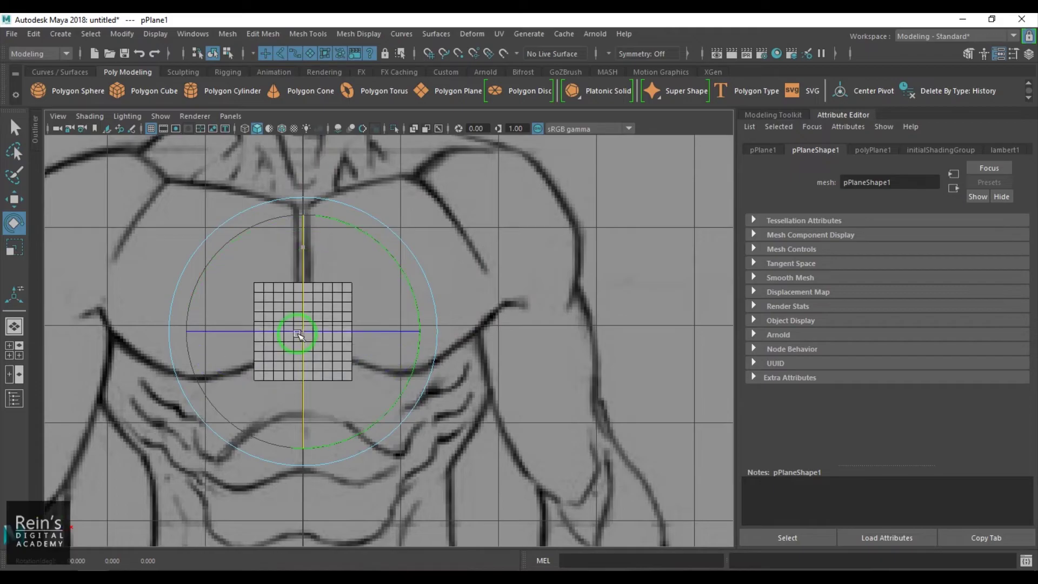
left_click(299, 329)
key("w")
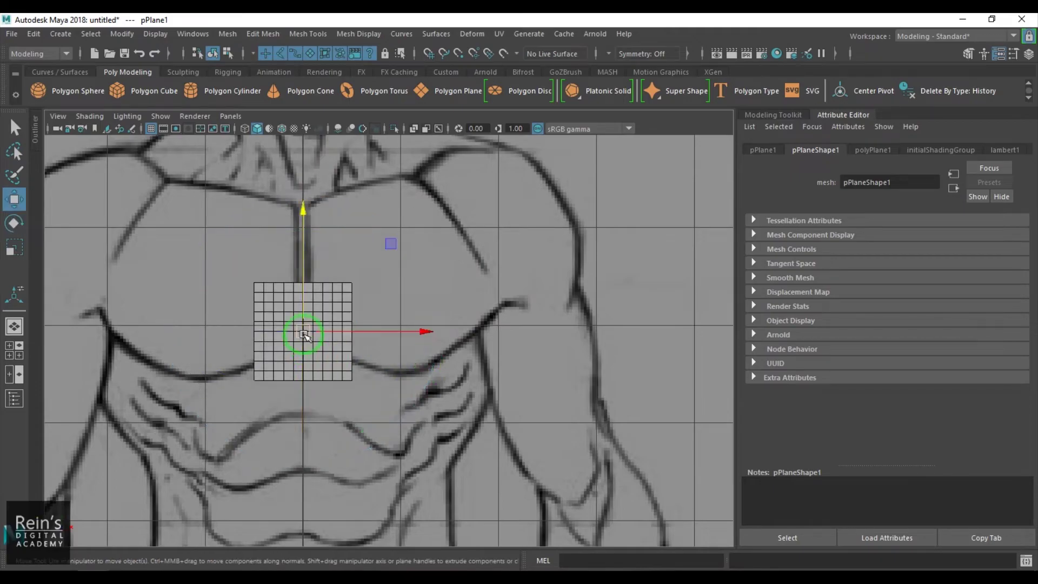
left_click_drag(300, 331, 376, 280)
right_click_drag(375, 279, 456, 364, "alt")
- In the color settings, change the active Lead object color to aqua green and save it
left_click(190, 34)
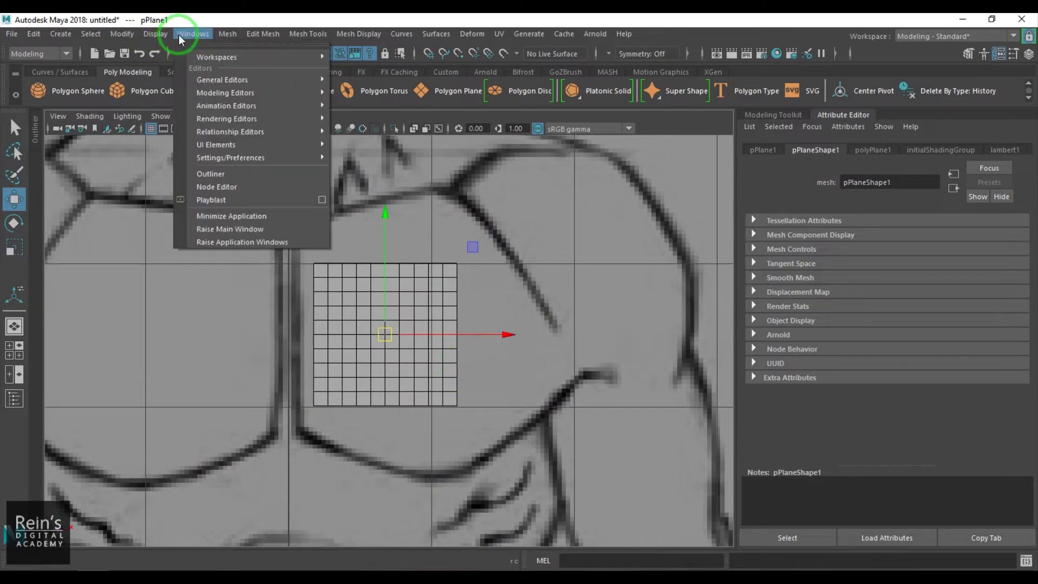
mouse_move(292, 162)
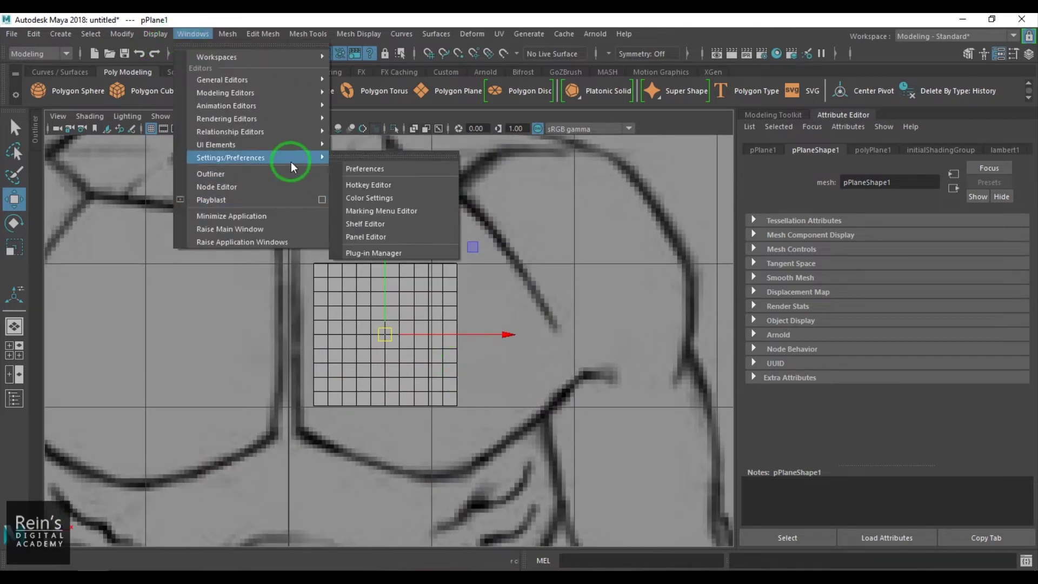
left_click(390, 198)
left_click_drag(645, 143, 777, 124)
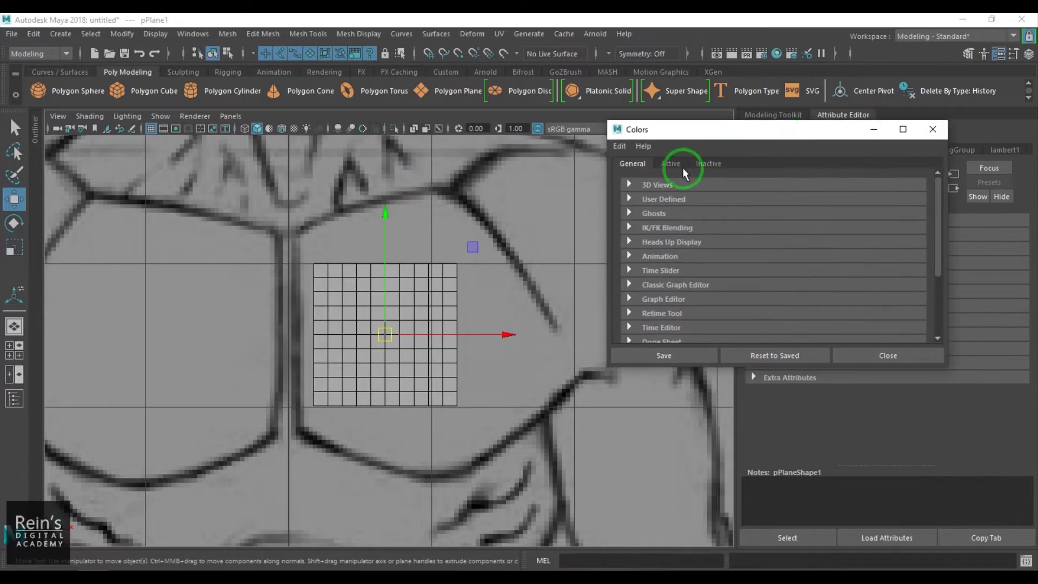
left_click(670, 163)
left_click(628, 214)
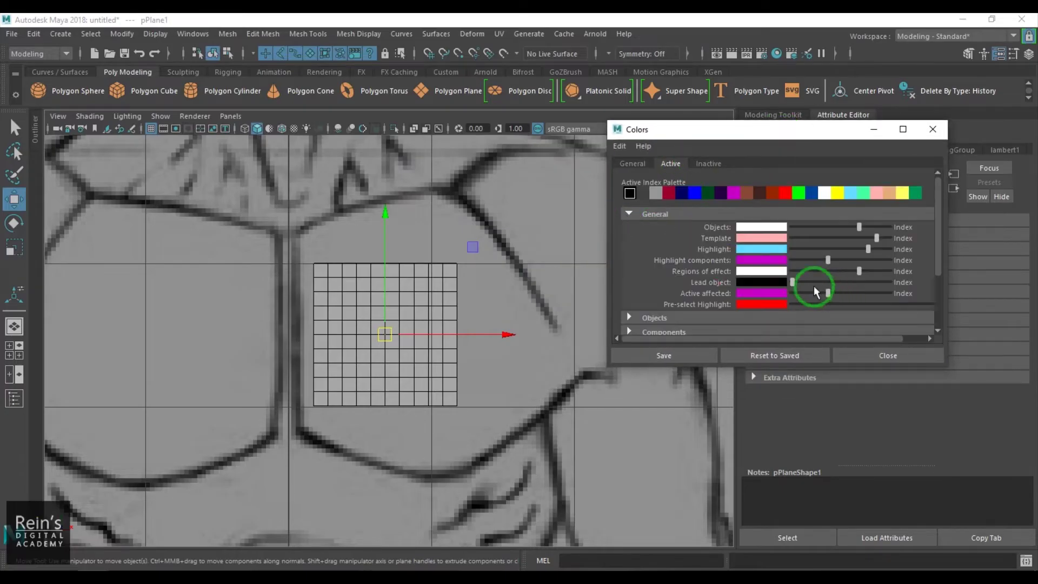
left_click_drag(816, 291, 872, 289)
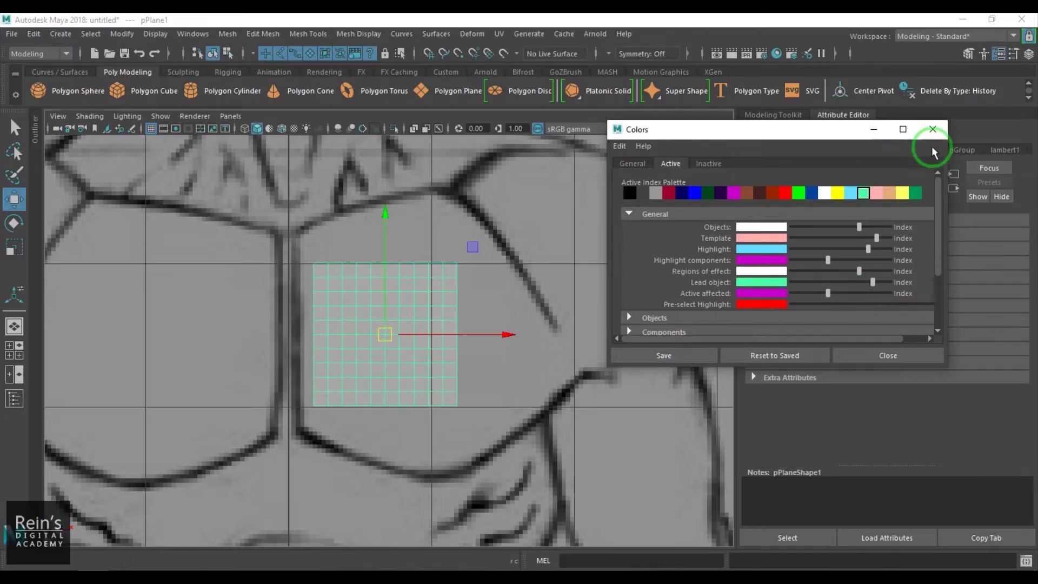
left_click(638, 350)
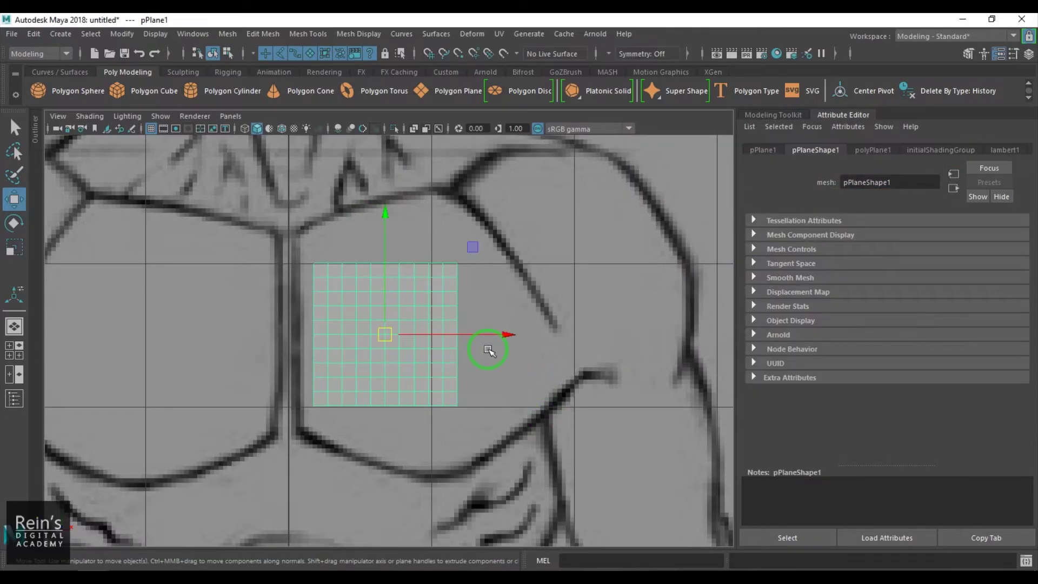
- Set the polygon plane's Subdivisions Width and Subdivisions Height to 2
left_click(1027, 53)
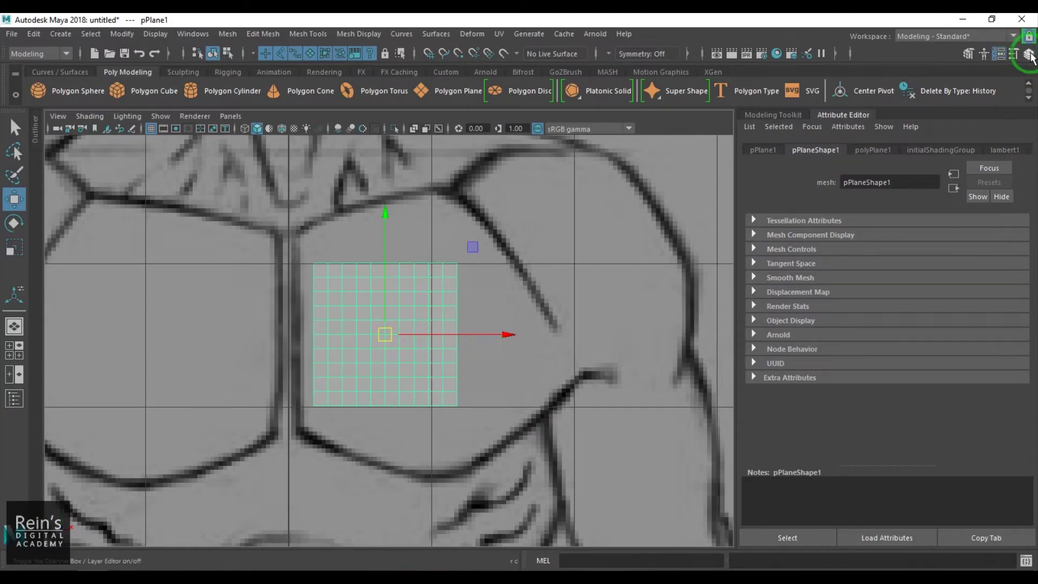
left_click(781, 303)
left_click(1000, 340)
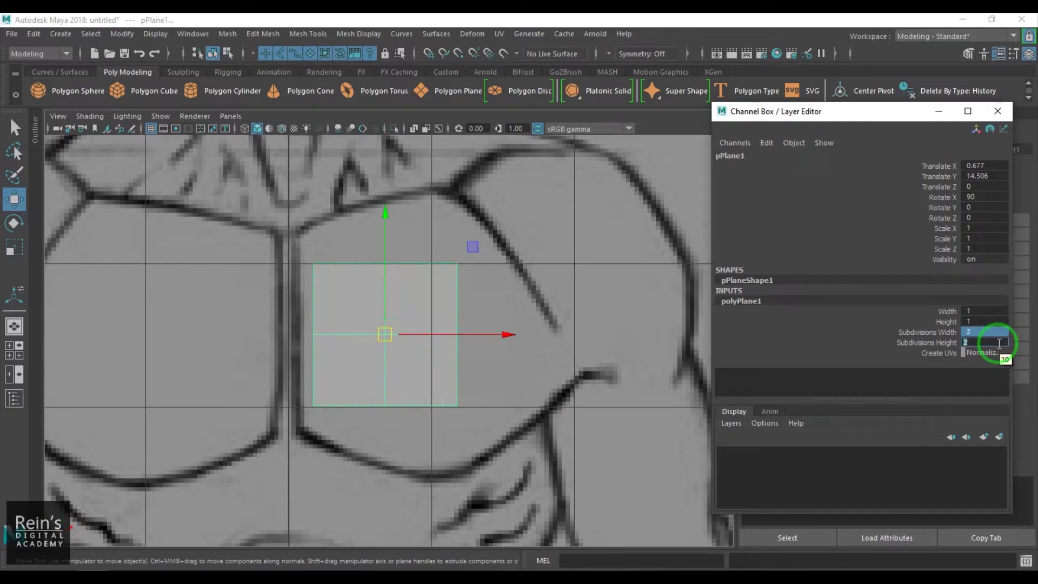
- Fit the plane to the pectoral at about X 0.92, Y 14.6, with about 15° Z rotation and uniform scale of about 1.31
left_click_drag(385, 335, 410, 319)
key("e")
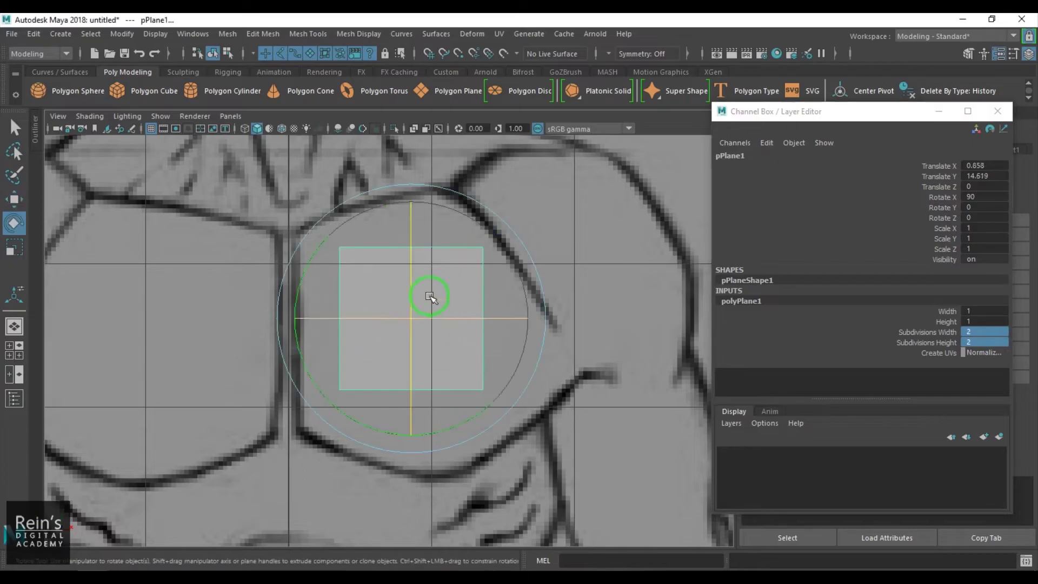
left_click_drag(341, 225, 297, 271)
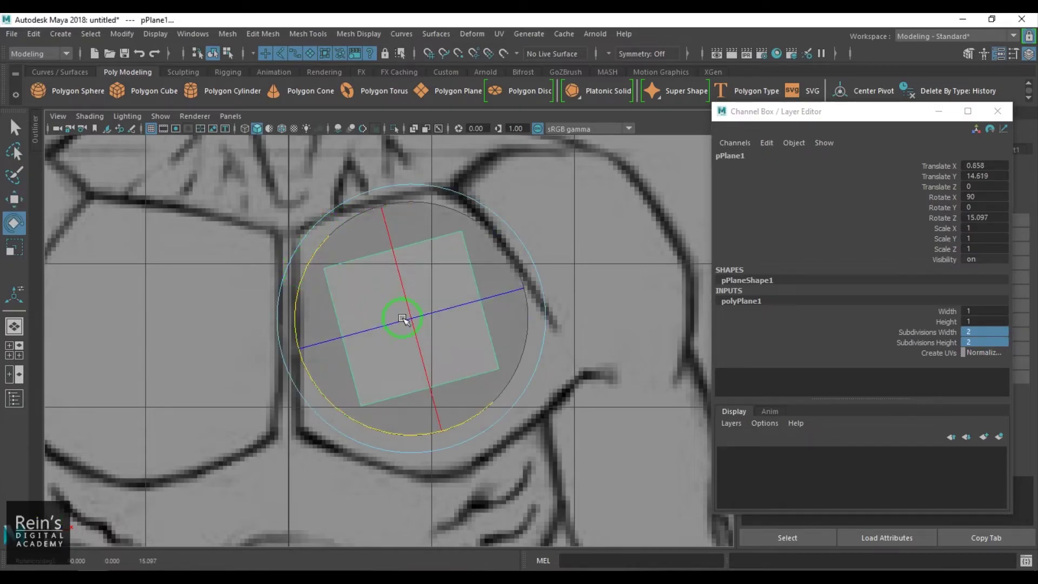
key("r")
left_click_drag(409, 317, 482, 325)
key("w")
- In the side view, move the plane forward to about Z 1.72 and tilt it to about 60.6° X rotation, following the chest contour
key("space")
middle_click_drag(426, 261, 448, 362, "alt")
right_click_drag(448, 362, 425, 394, "alt")
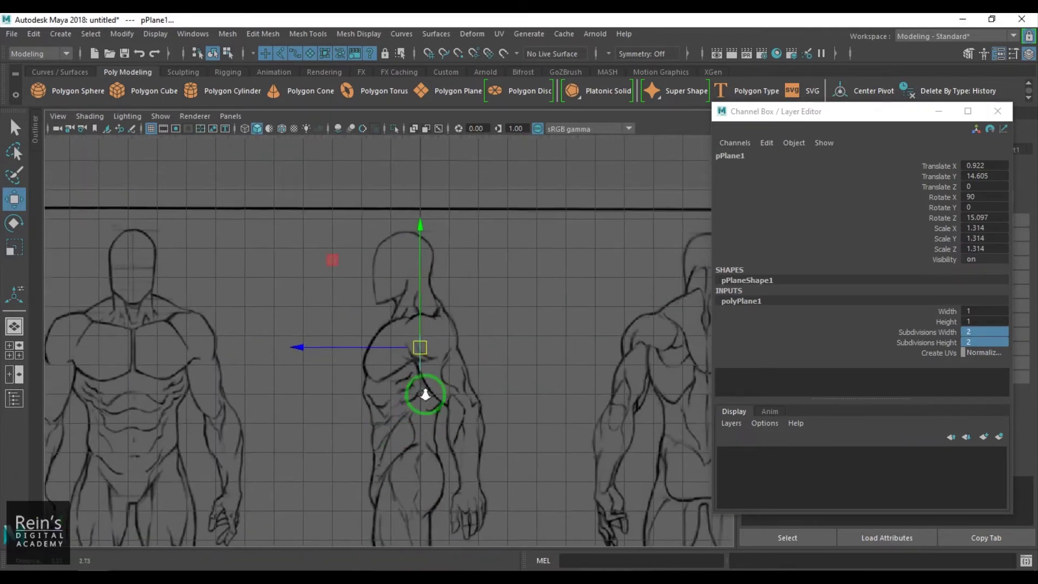
scroll(426, 395, "up", 2)
left_click_drag(355, 352, 279, 358)
key("e")
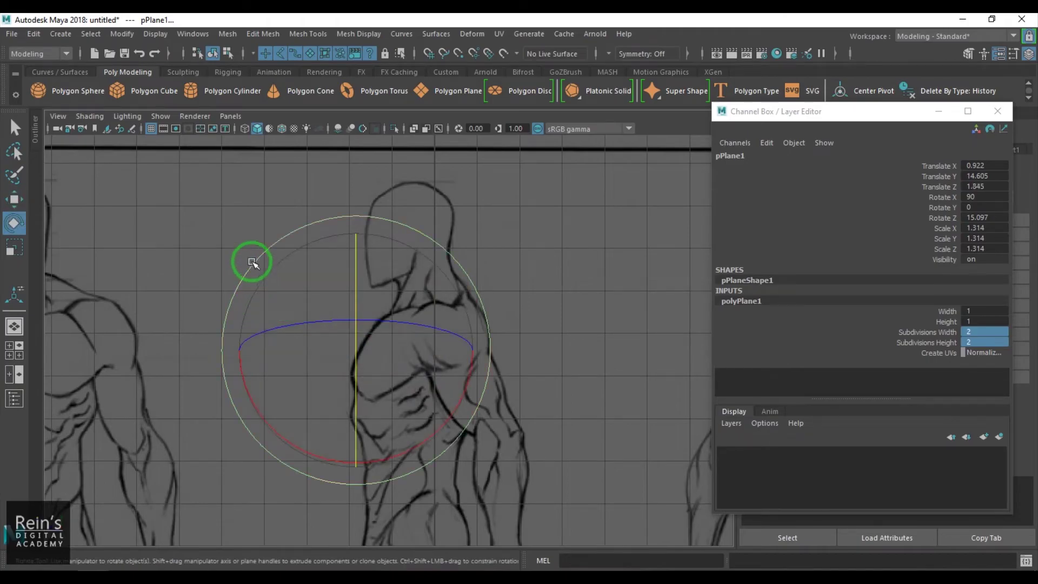
left_click_drag(252, 263, 330, 262)
key("w")
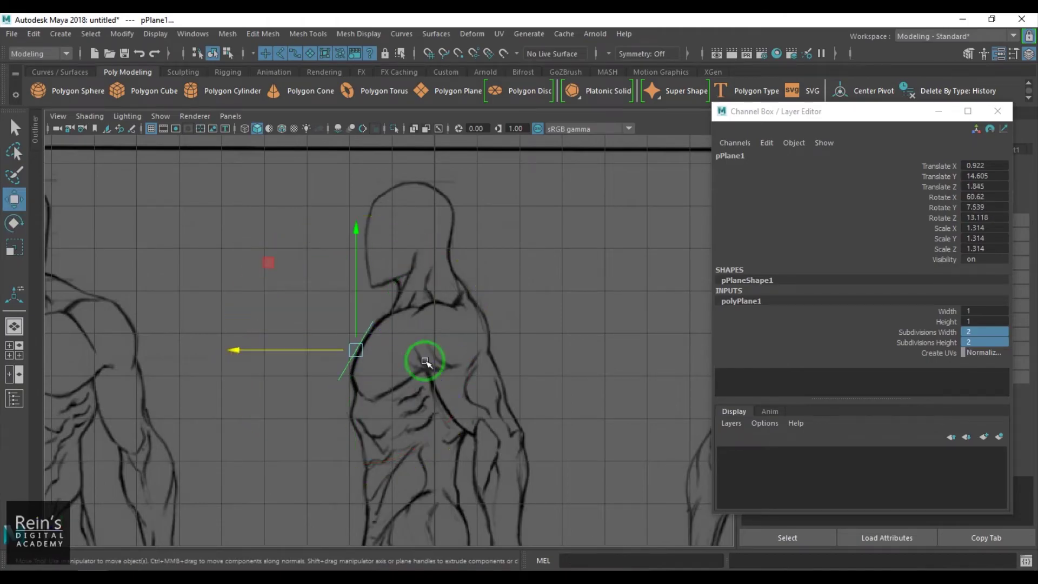
left_click_drag(289, 353, 299, 353)
- Return to the front view and set up a full-screen layout with two side-by-side panes
key("space")
left_click_drag(419, 353, 422, 363)
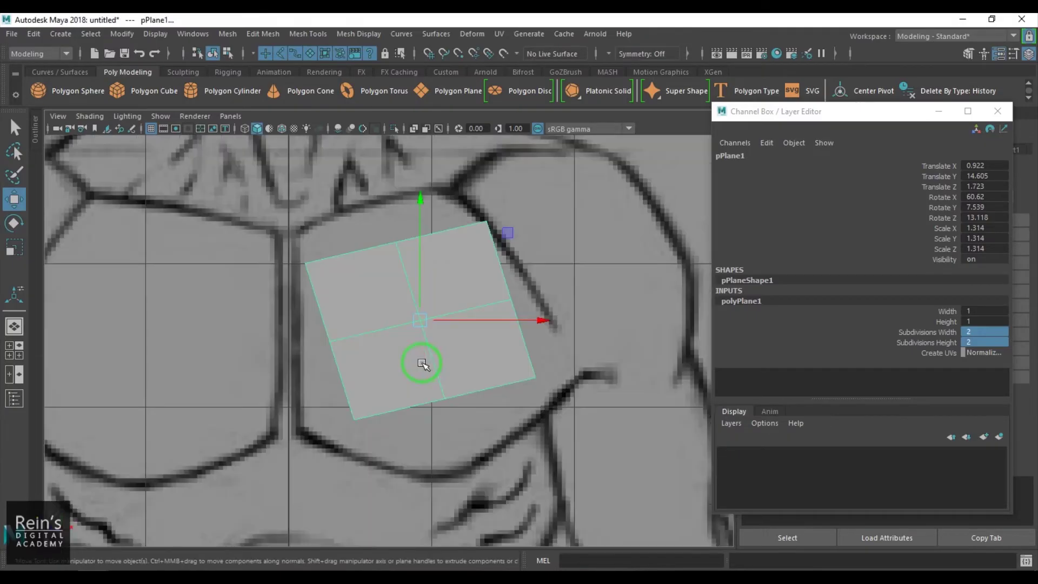
left_click(990, 129)
left_click(14, 374)
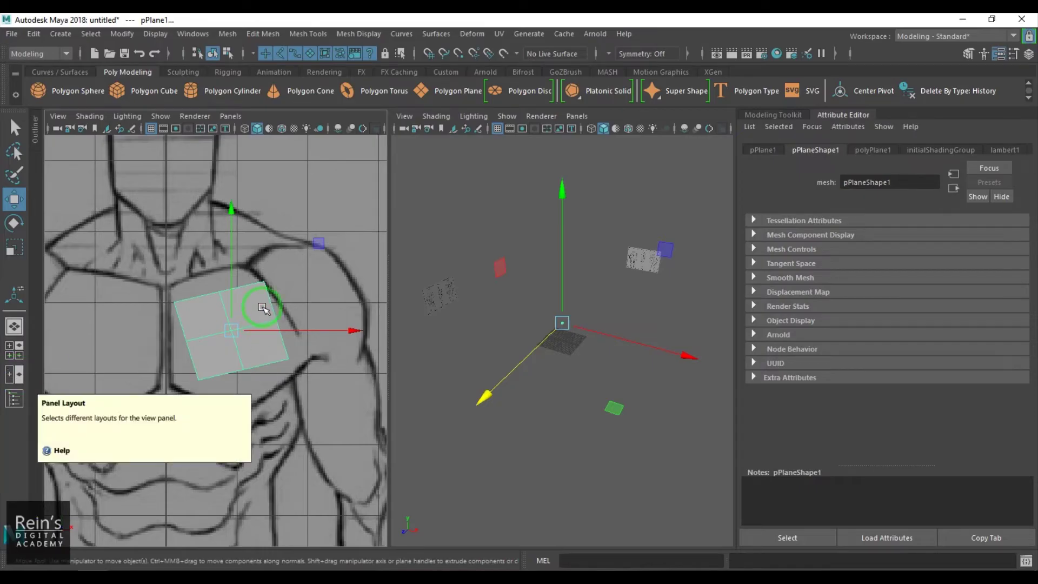
left_click(494, 322)
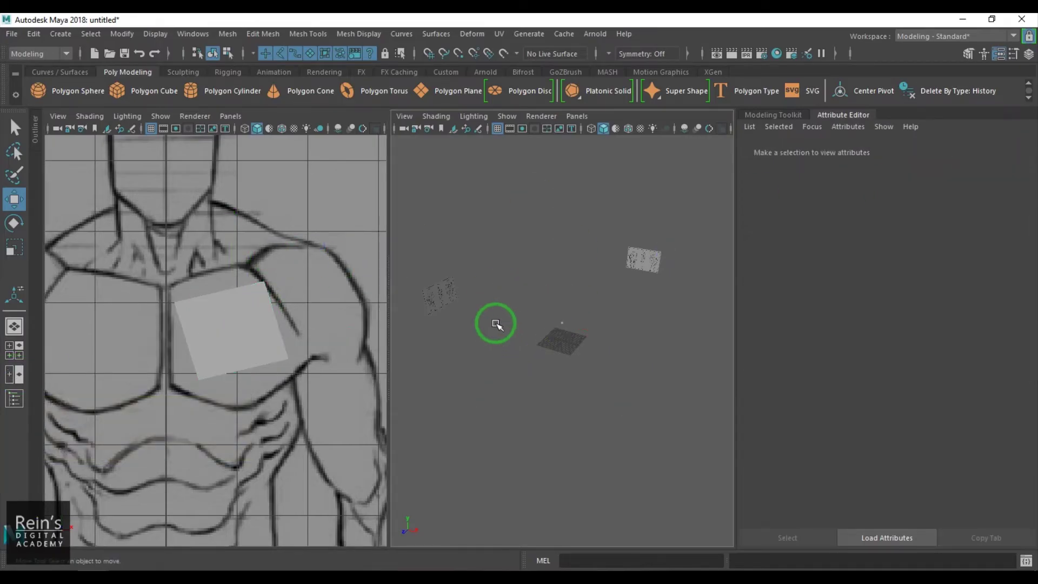
key("ctrl+space")
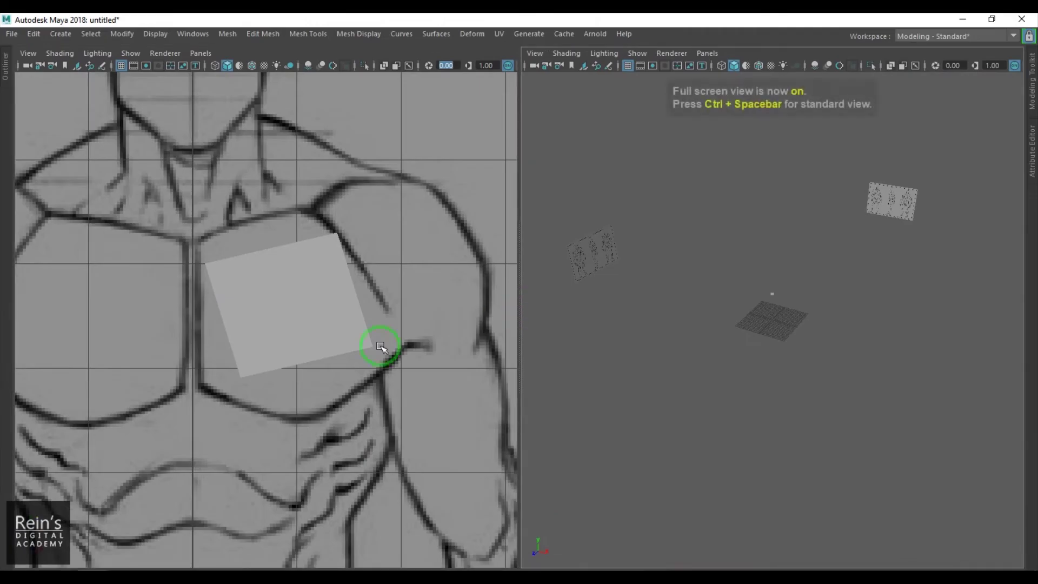
- Frame the chest plane in the front pane and change the perspective pane to the side view
scroll(220, 336, "up", 5)
scroll(298, 363, "up", 3)
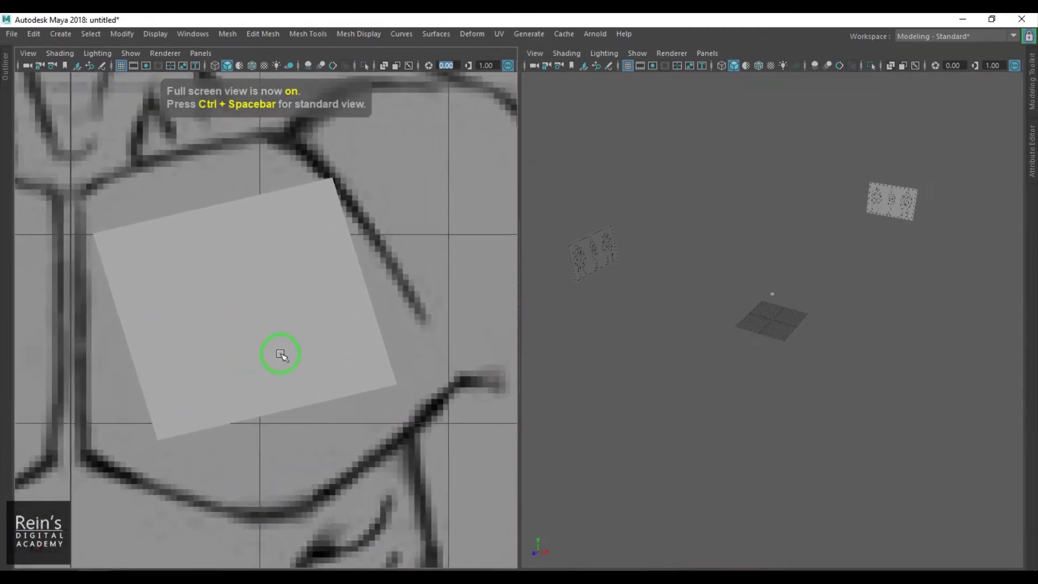
key("space")
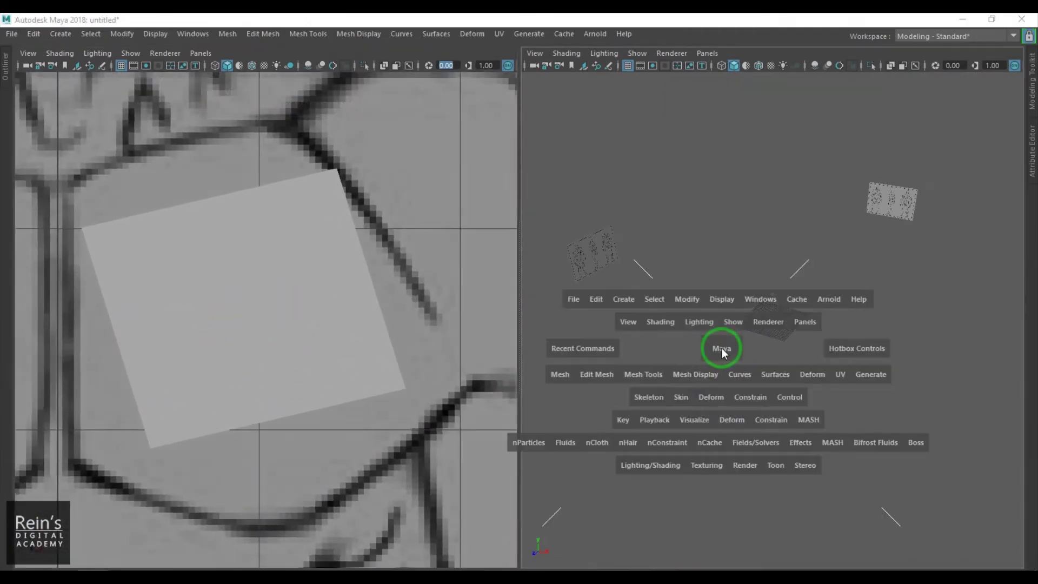
left_click_drag(723, 348, 808, 348)
scroll(767, 346, "up", 5)
- In the front view, move the plane's upper inner vertex to the top of the sternum line and its upper outer vertex to the pectoral-shoulder junction
left_click_drag(819, 231, 692, 368)
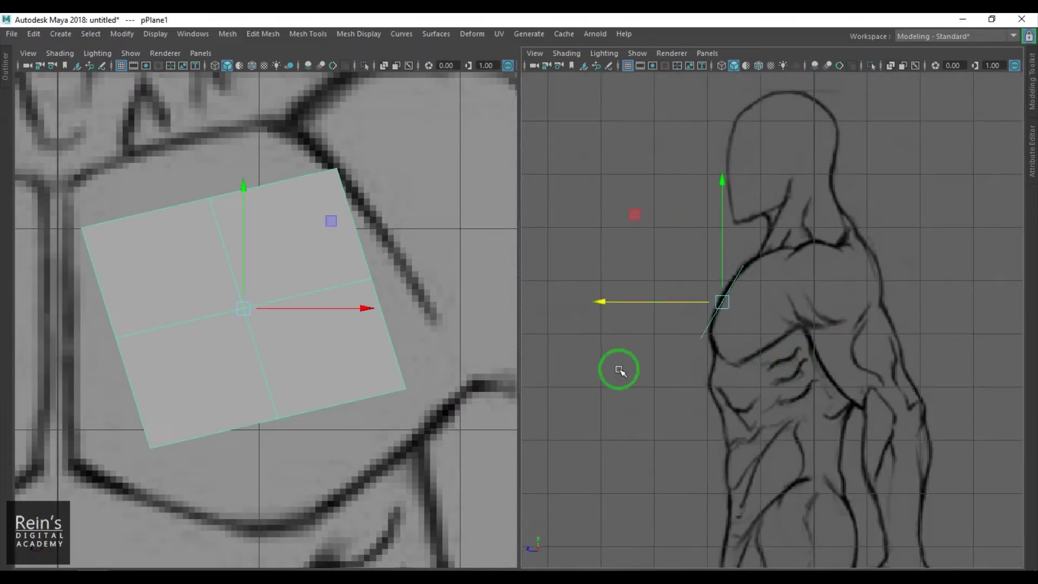
middle_click_drag(224, 341, 308, 335, "alt")
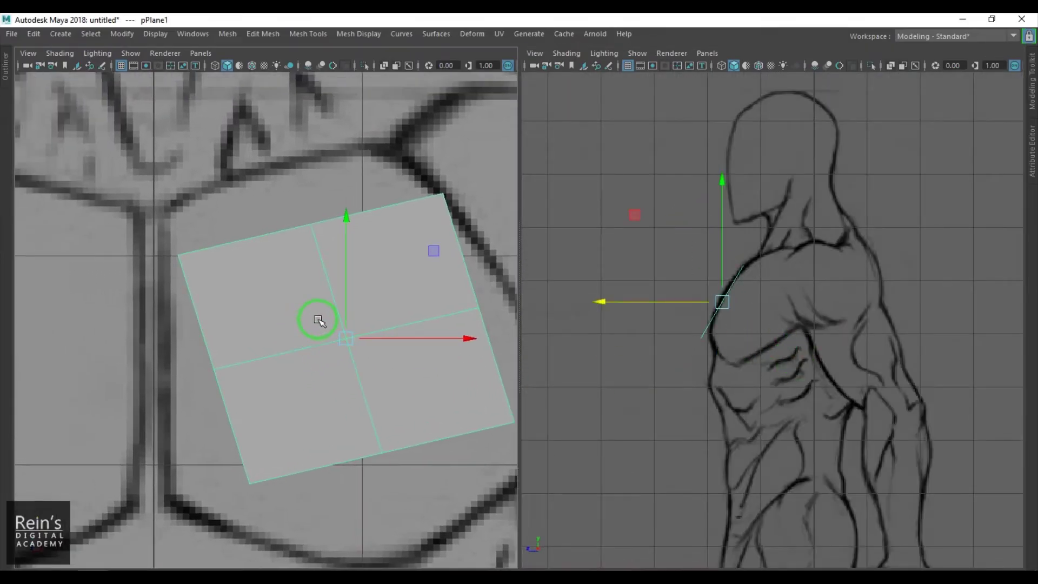
right_click_drag(194, 254, 138, 227)
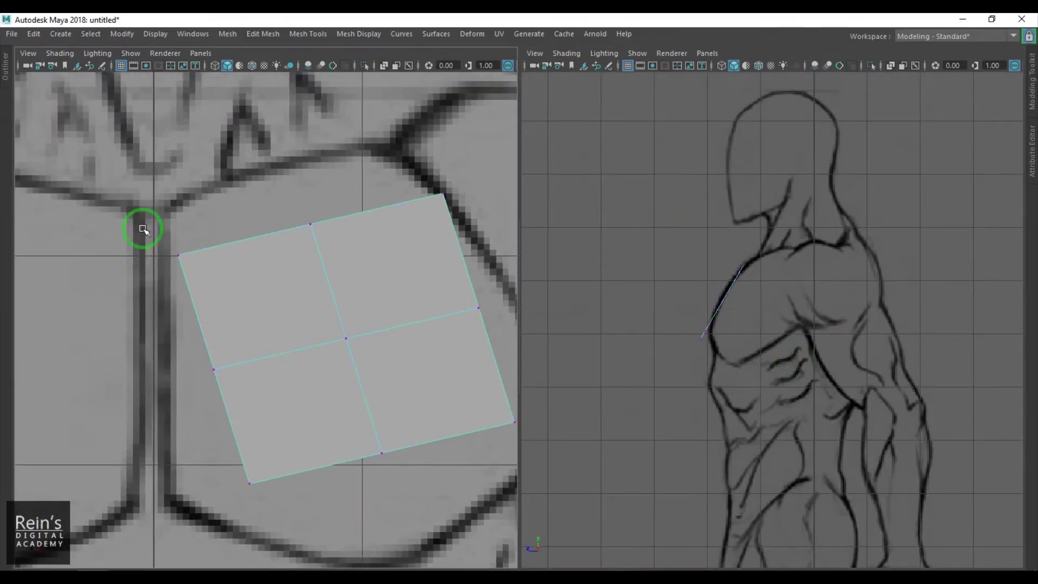
left_click(177, 255)
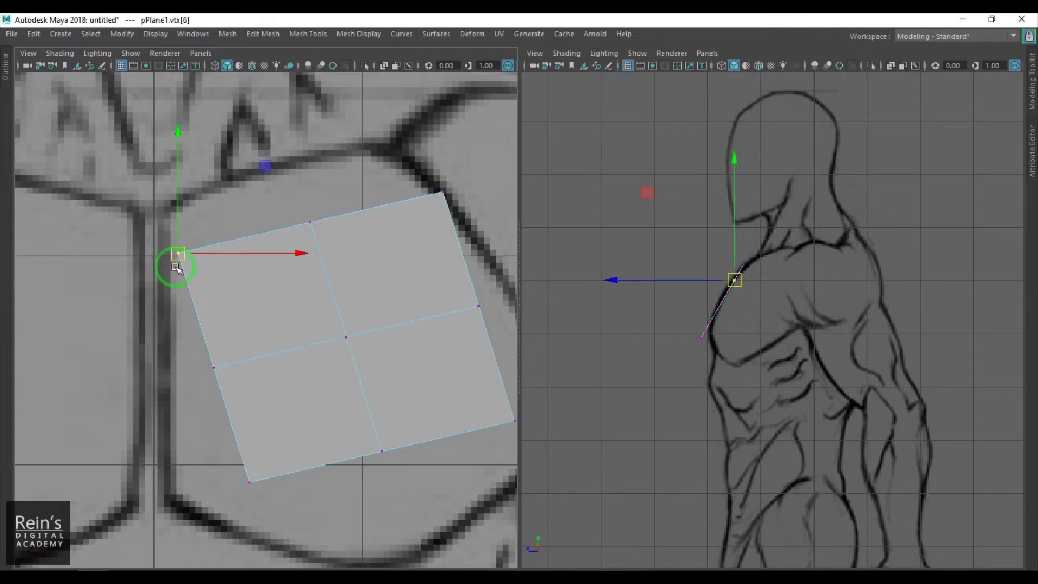
left_click_drag(176, 268, 190, 225)
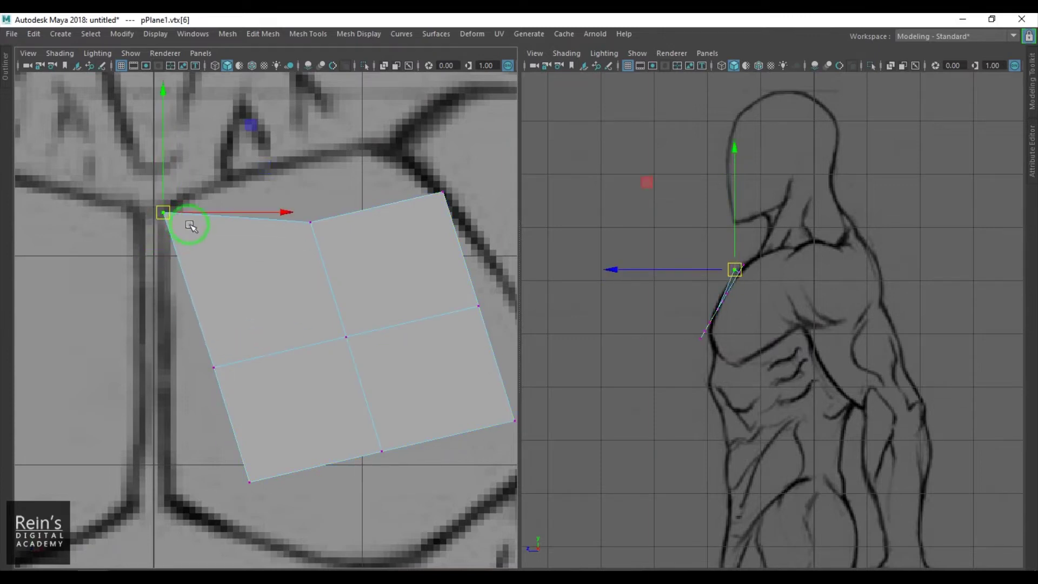
left_click(443, 192)
left_click_drag(443, 192, 388, 146)
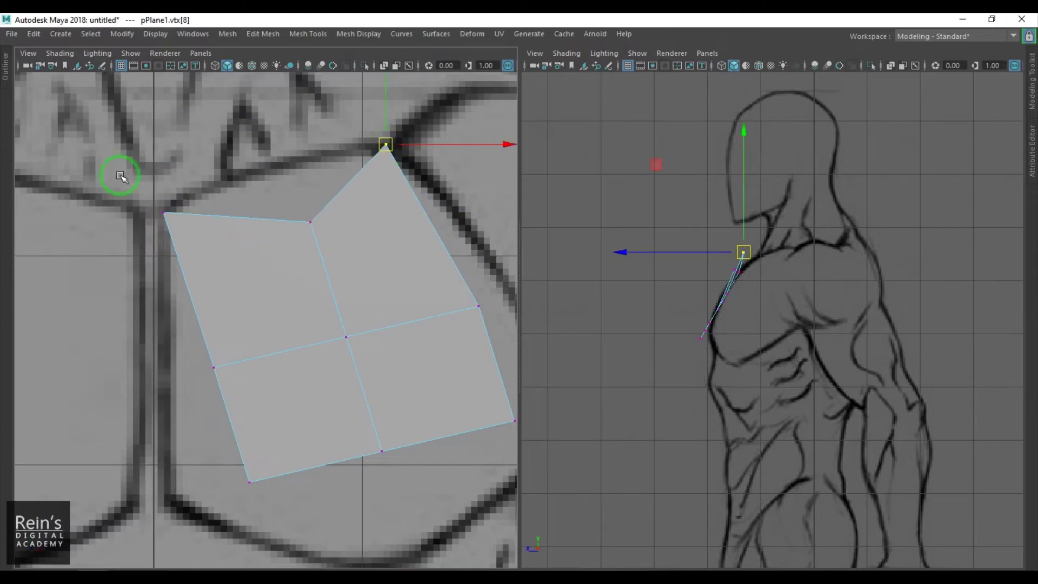
- In the side view, move the chest plane's upper inner and upper outer vertices back onto the chest and shoulder contour
key("F8")
key("F9")
left_click(164, 213)
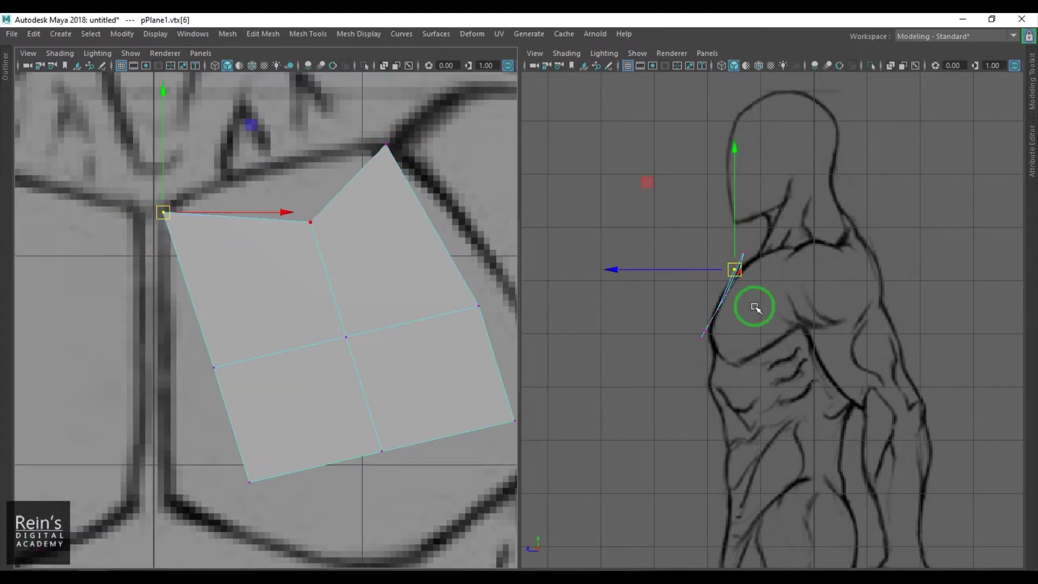
left_click_drag(661, 271, 673, 272)
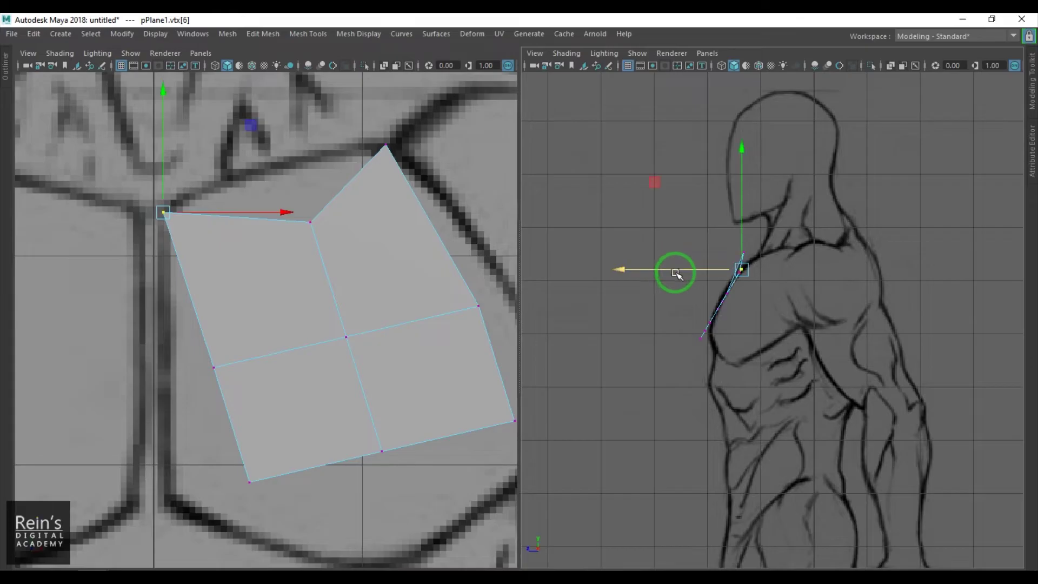
left_click(385, 145)
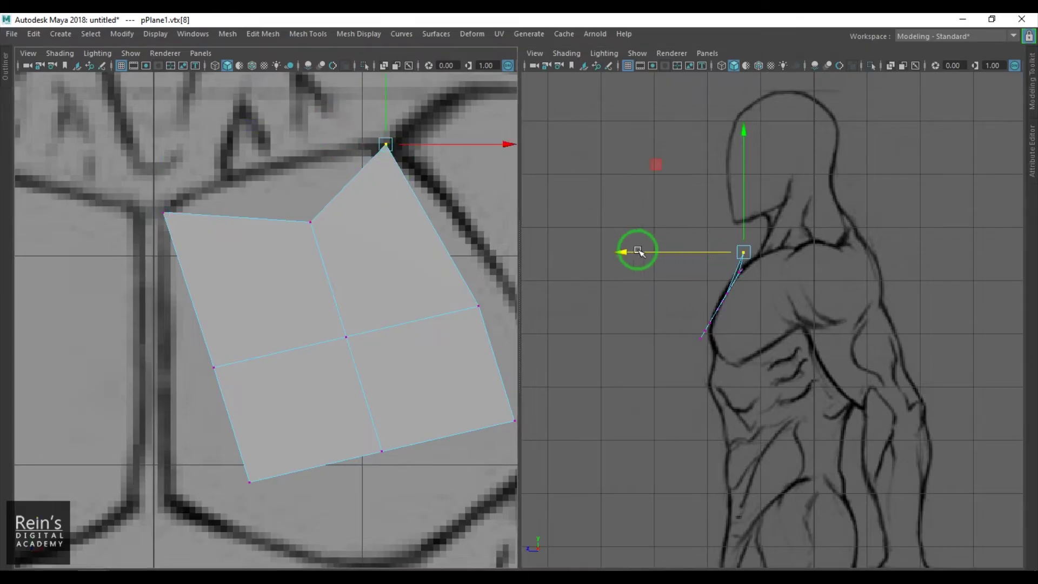
left_click_drag(638, 248, 681, 250)
- Move the upper middle vertex onto the pectoral's upper edge in the front view and back onto the contour in the side view
left_click(313, 223)
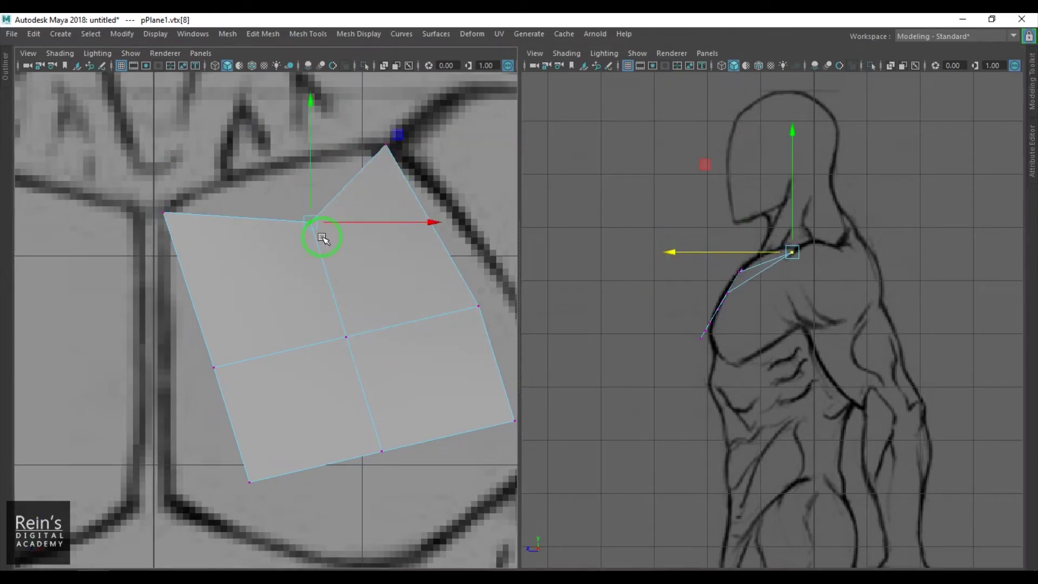
left_click_drag(322, 231, 270, 162)
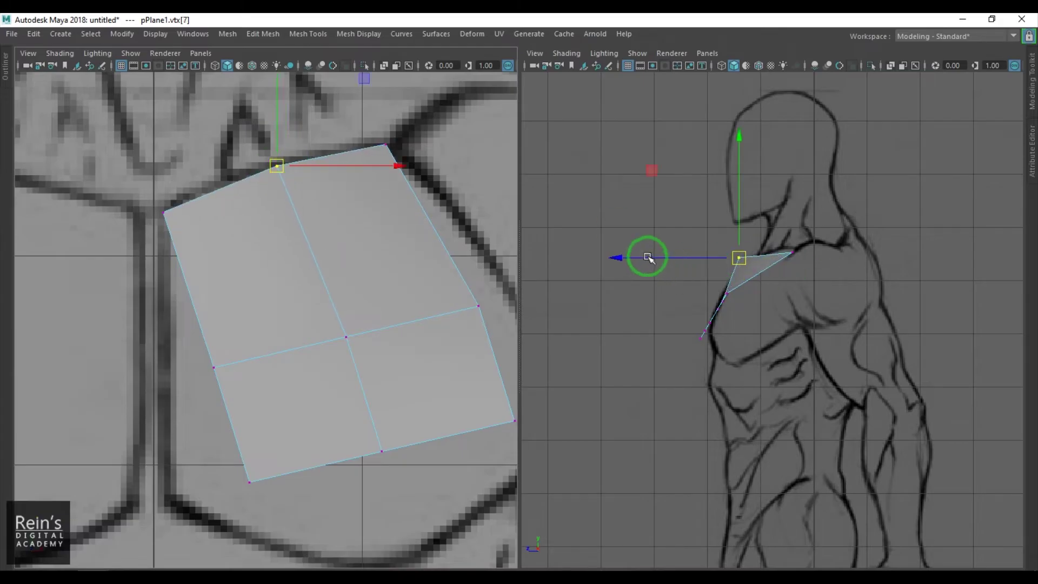
left_click_drag(649, 256, 670, 257)
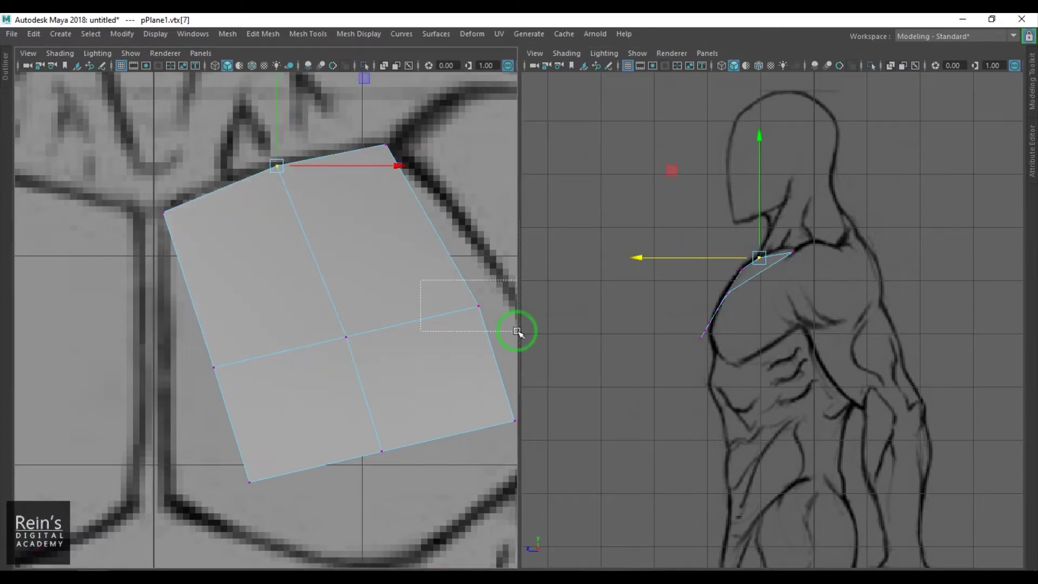
- In the front view, move the outer middle vertex onto the pectoral-shoulder line and the lower outer vertex to the armpit crease
left_click(478, 307)
scroll(383, 359, "down", 5)
scroll(384, 358, "up", 3)
scroll(383, 358, "up", 2)
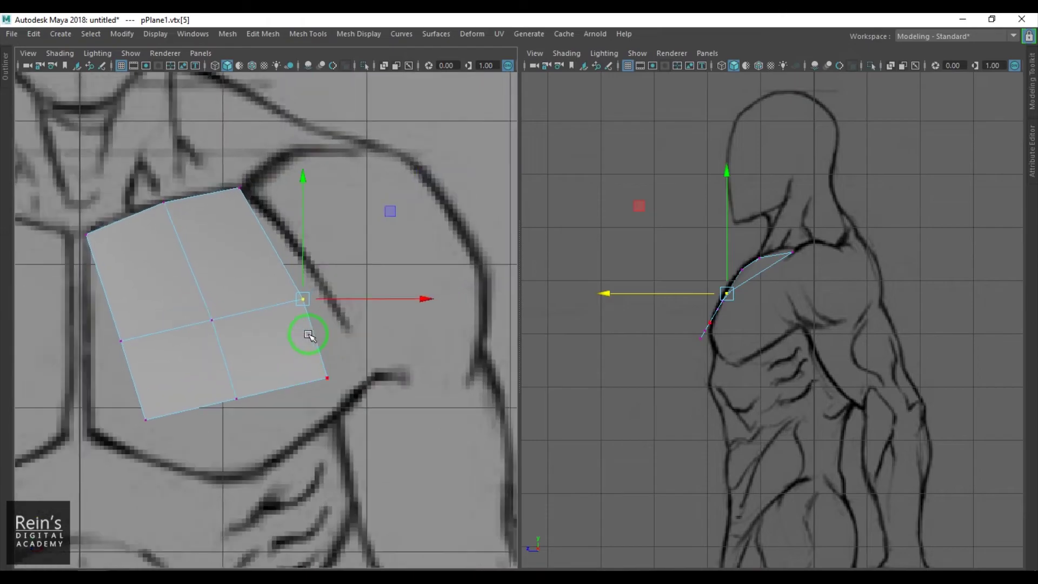
left_click_drag(303, 299, 301, 273)
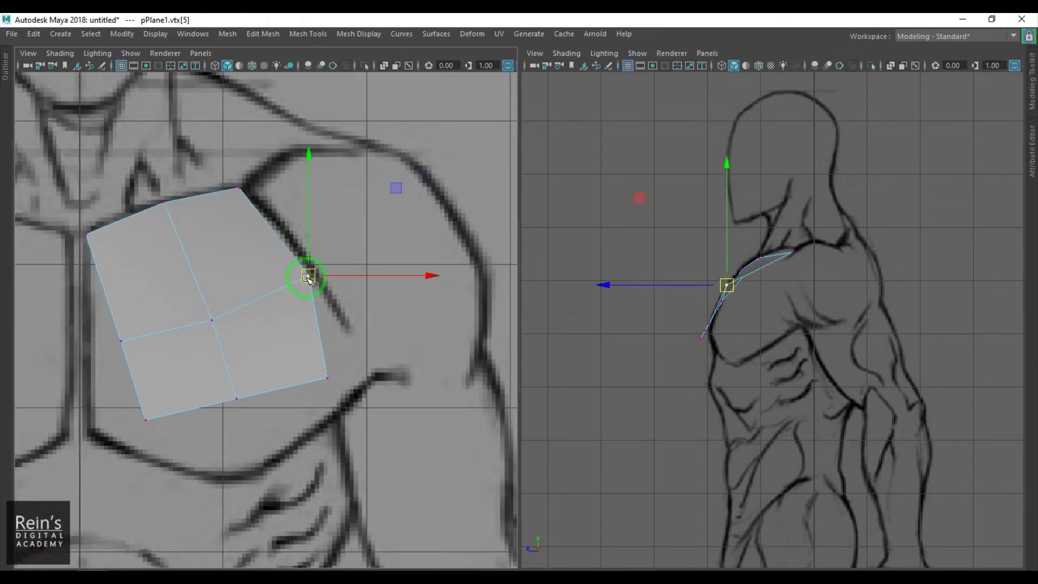
middle_click_drag(276, 311, 310, 307, "alt")
scroll(310, 308, "down", 3)
scroll(162, 332, "up", 2)
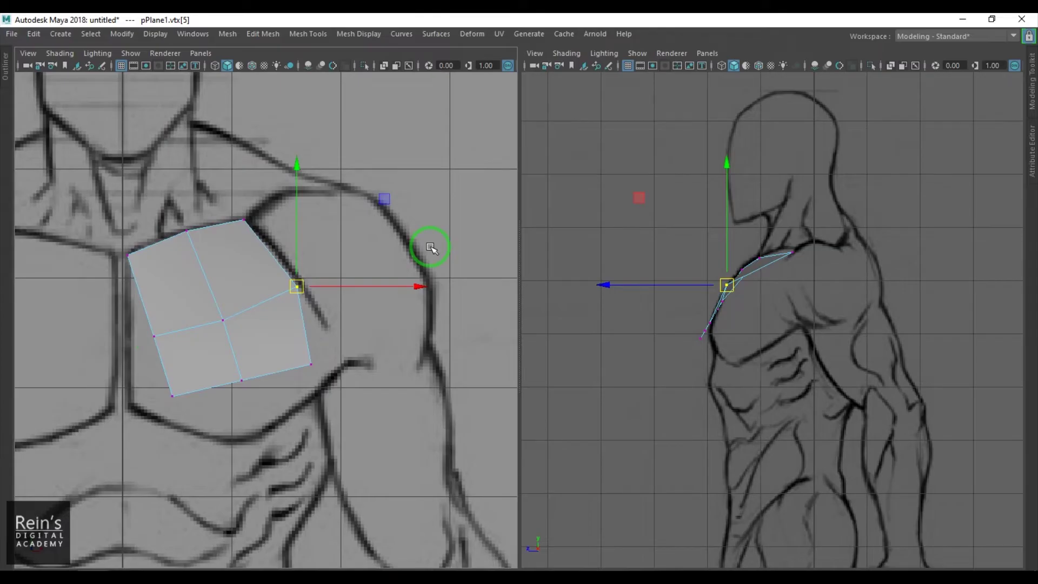
left_click_drag(320, 287, 301, 291)
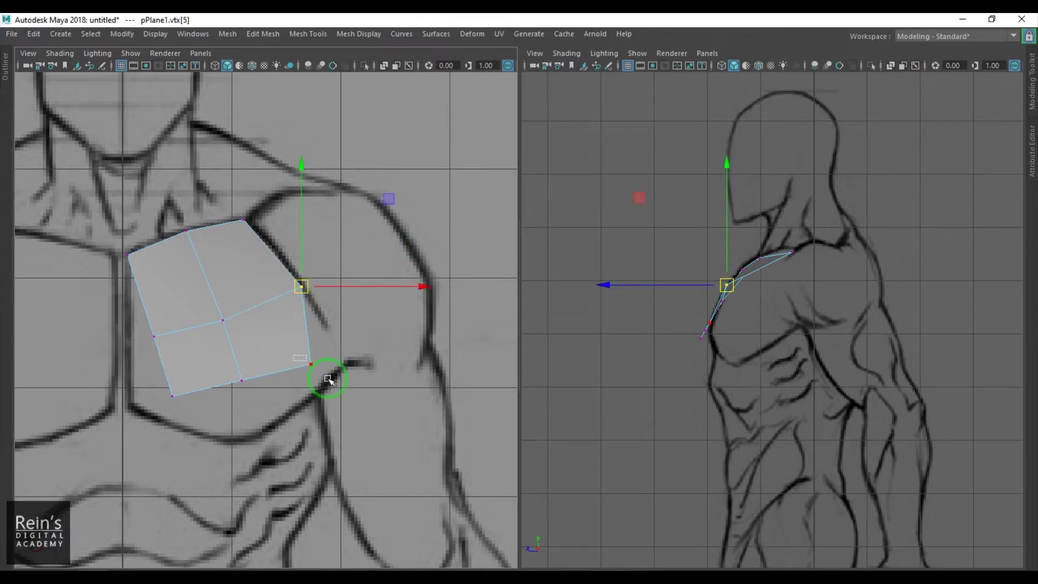
left_click_drag(327, 379, 343, 359)
- Align the inner middle and lower inner vertices with the sternum line, and move the lower middle vertex to the pectoral's lower outer contour
left_click_drag(169, 355, 169, 355)
left_click_drag(155, 336, 129, 335)
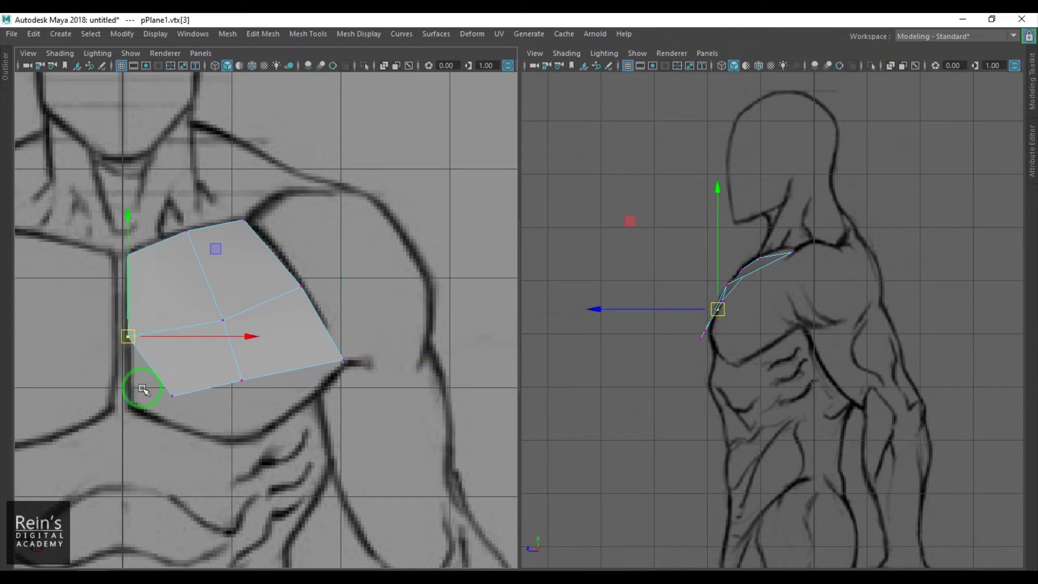
left_click(171, 394)
left_click_drag(172, 390, 131, 397)
left_click_drag(216, 362, 276, 428)
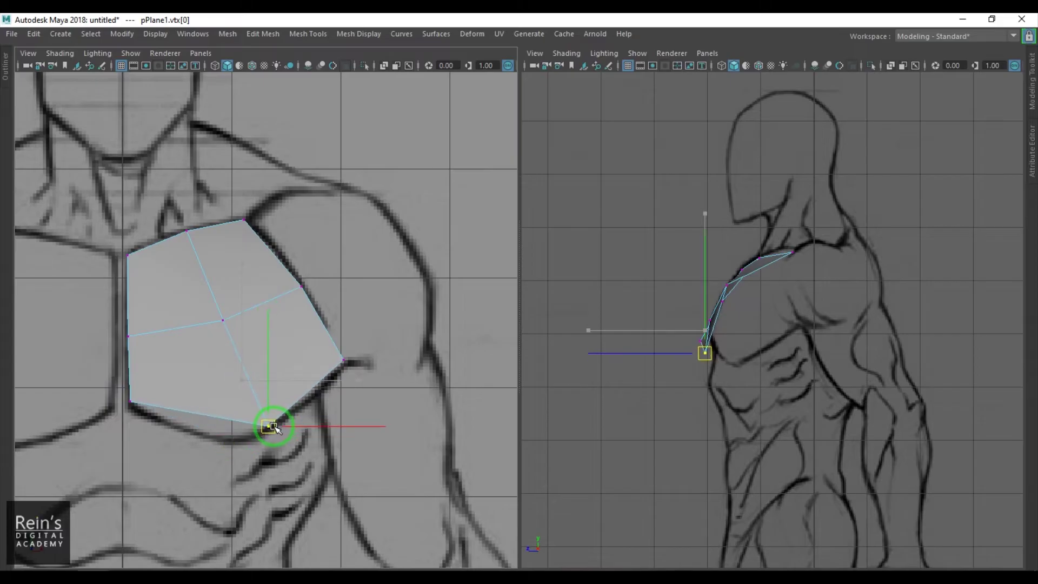
- In the side view, move the outer middle vertex back and the lower outer vertex back to the armpit
left_click(282, 270)
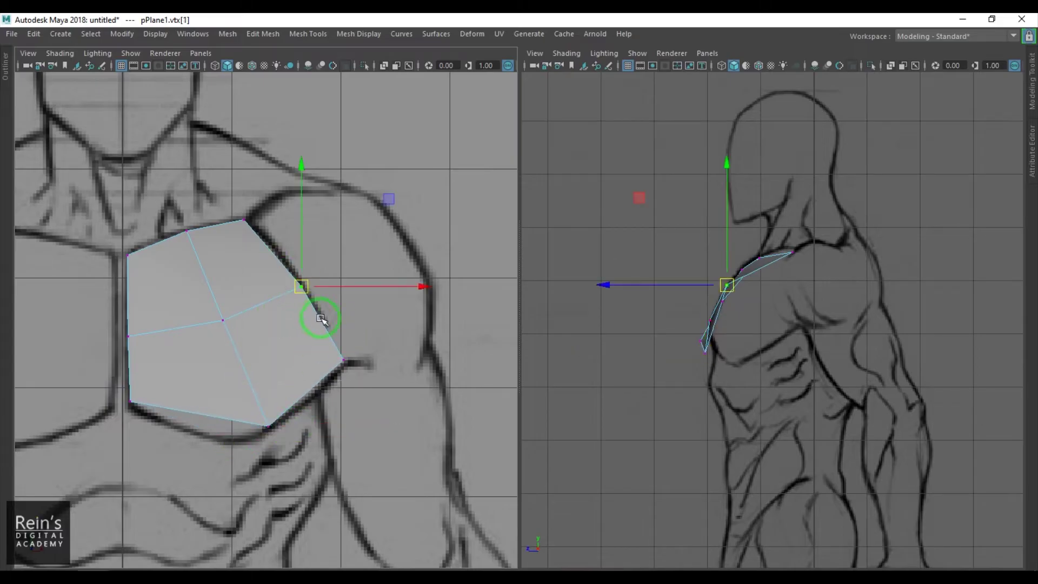
scroll(764, 301, "up", 3)
left_click_drag(623, 269, 674, 281)
left_click(341, 356)
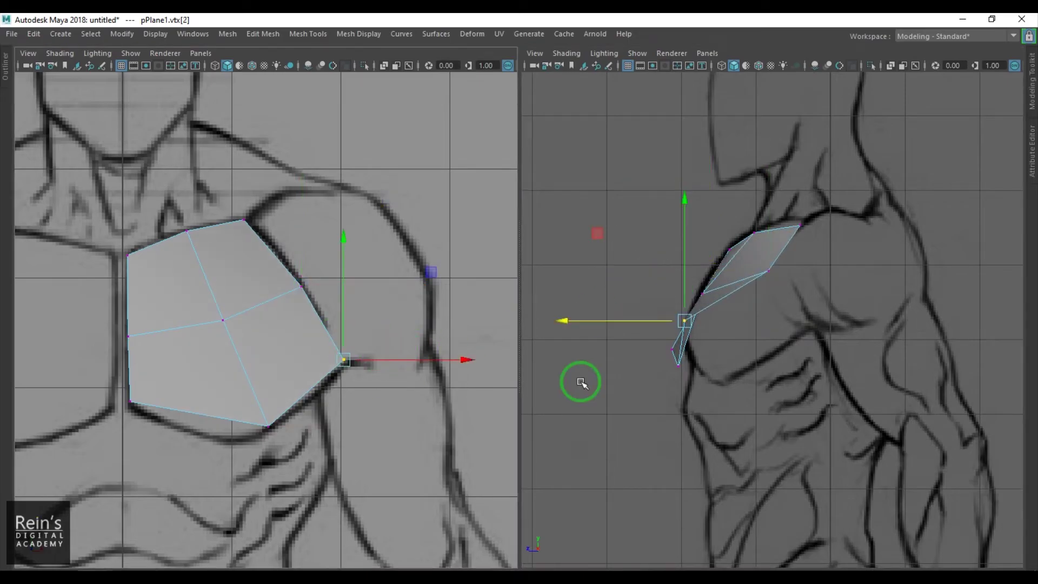
left_click_drag(560, 330, 679, 328)
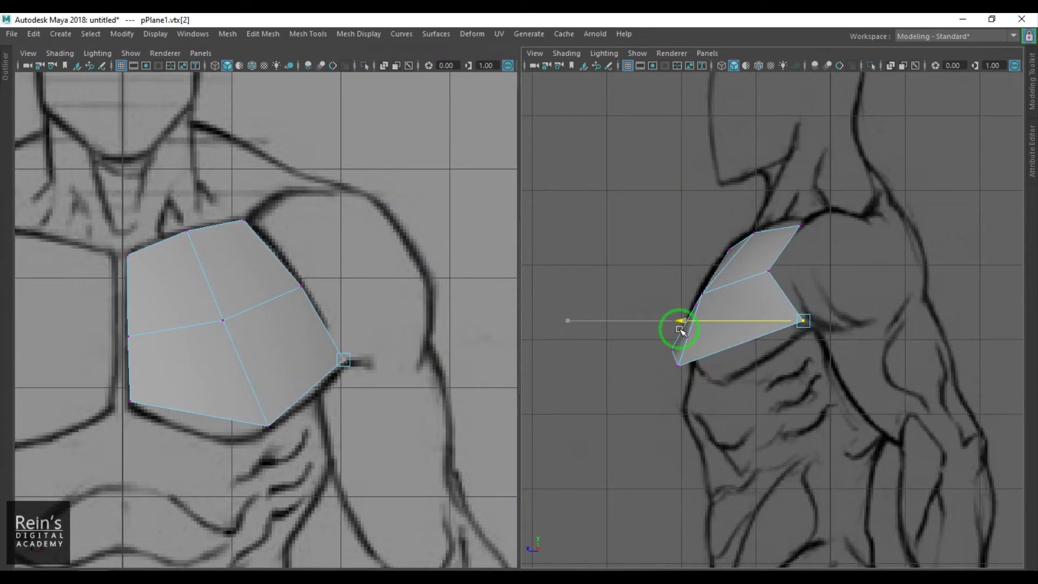
- In the side view, move the lower middle, center and lower inner vertices back to follow the chest's curvature
left_click(251, 408)
left_click_drag(540, 363, 602, 371)
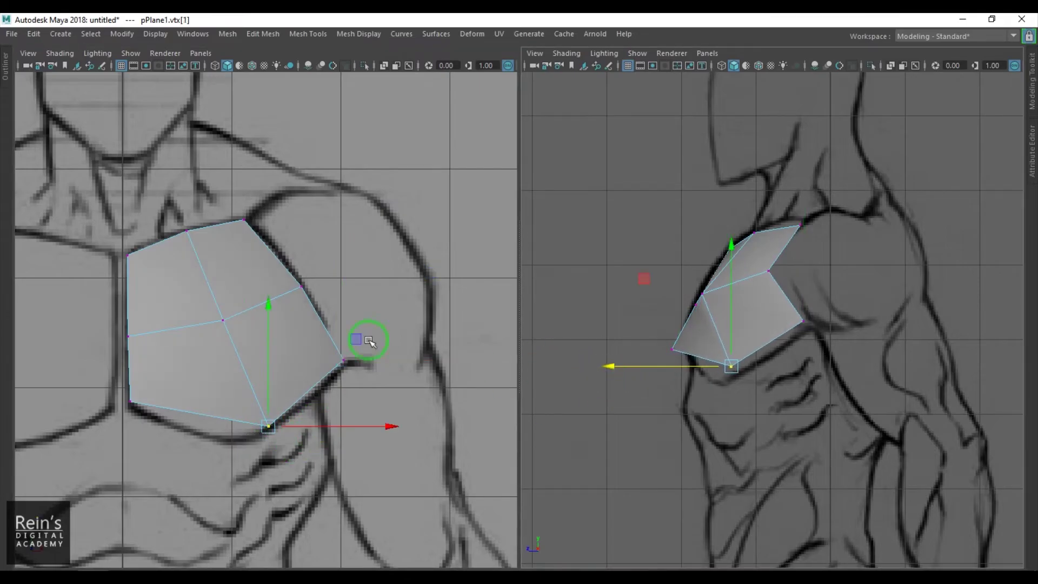
left_click(226, 323)
left_click_drag(611, 294, 633, 296)
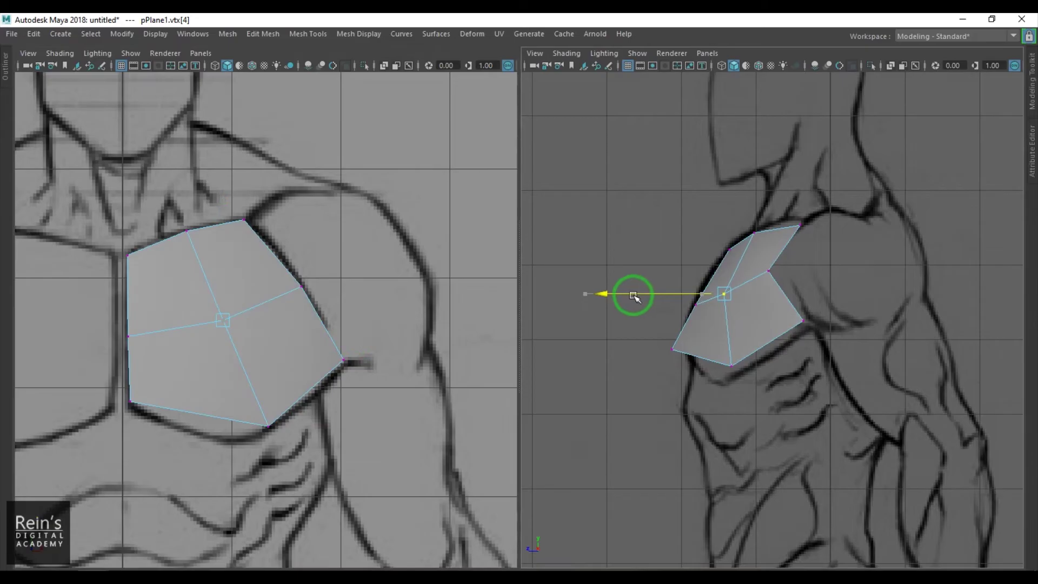
left_click_drag(97, 379, 171, 421)
left_click_drag(549, 352, 576, 354)
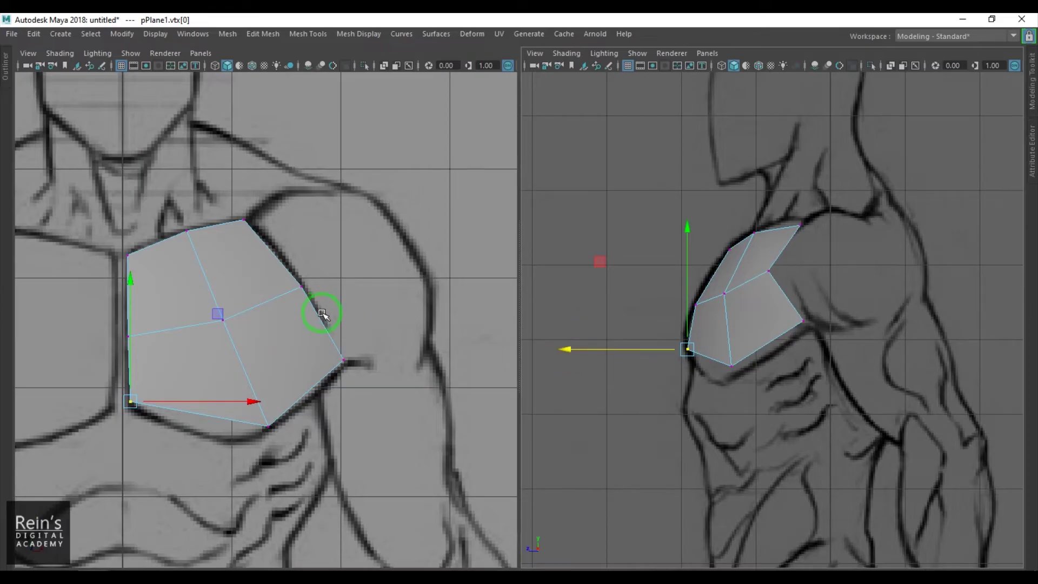
- Move the outer middle vertex slightly farther back in the side view to smooth the plane's outer edge
middle_click_drag(261, 325, 307, 309, "alt")
right_click_drag(268, 327, 300, 323, "alt")
middle_click_drag(269, 308, 288, 307, "alt")
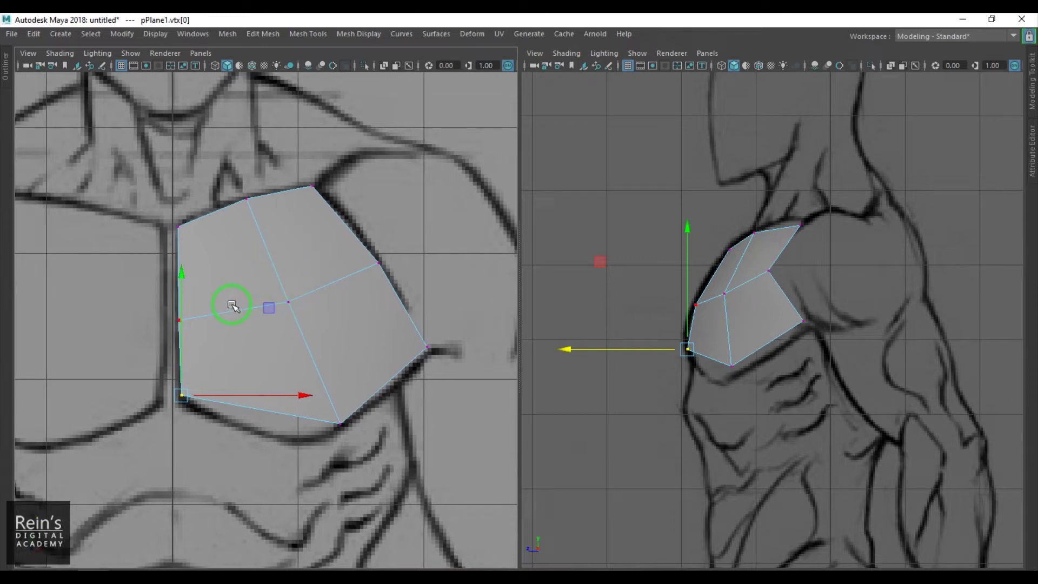
left_click(379, 263)
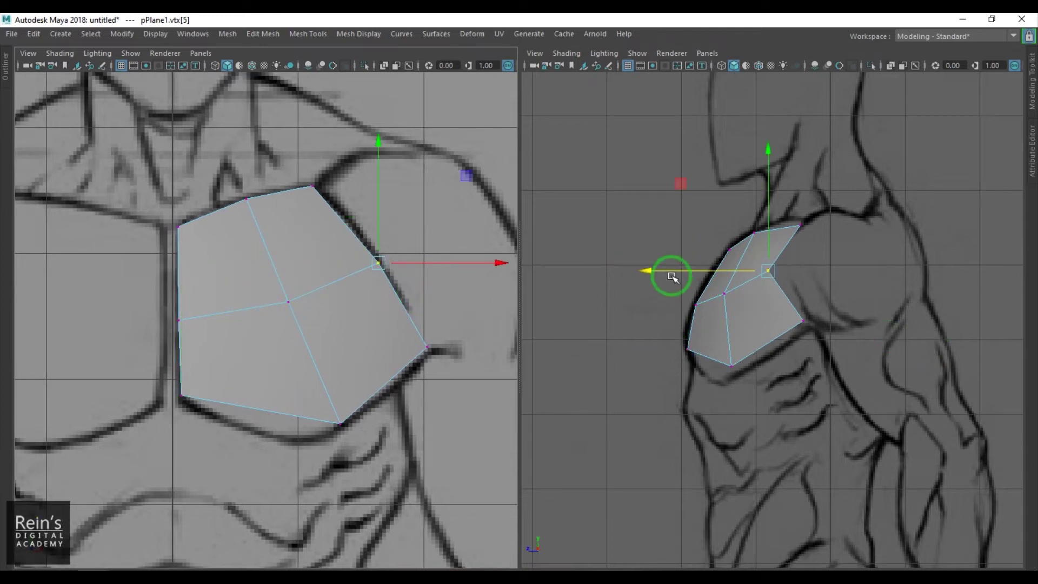
left_click_drag(672, 277, 687, 273)
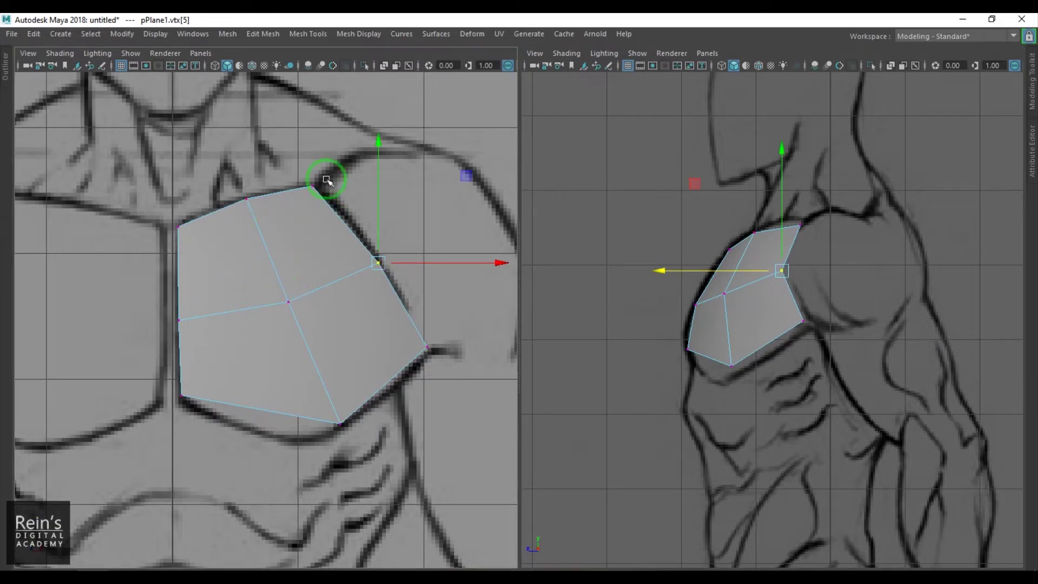
- Return the chest plane to object mode and insert a centered vertical edge loop in both its inner and outer columns
right_click(285, 297)
right_click(289, 300)
left_click(307, 208)
scroll(294, 234, "down", 10)
left_click(311, 103)
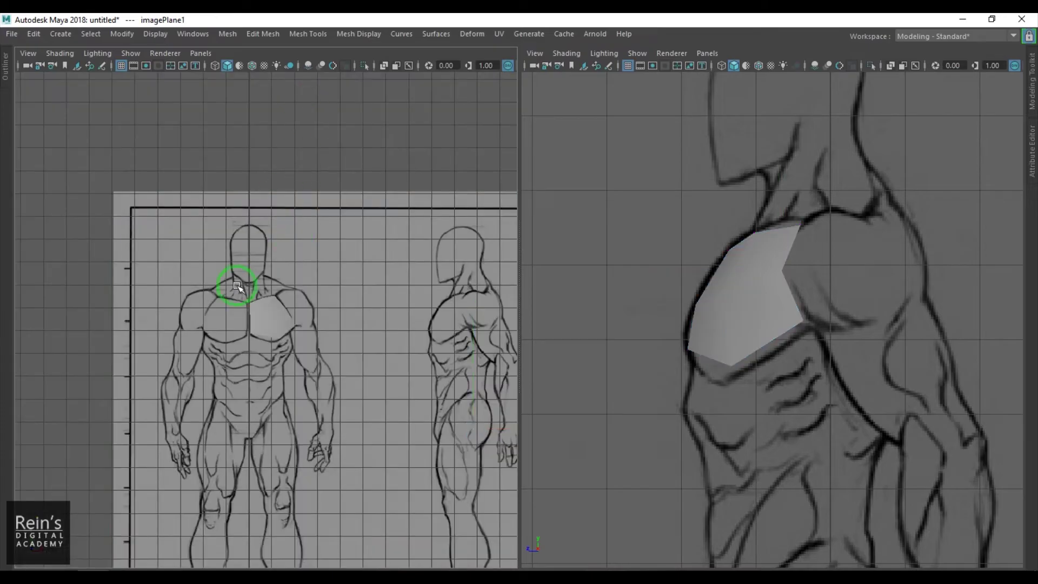
scroll(238, 288, "up", 8)
left_click(248, 292)
right_click_drag(319, 265, 251, 301, "shift")
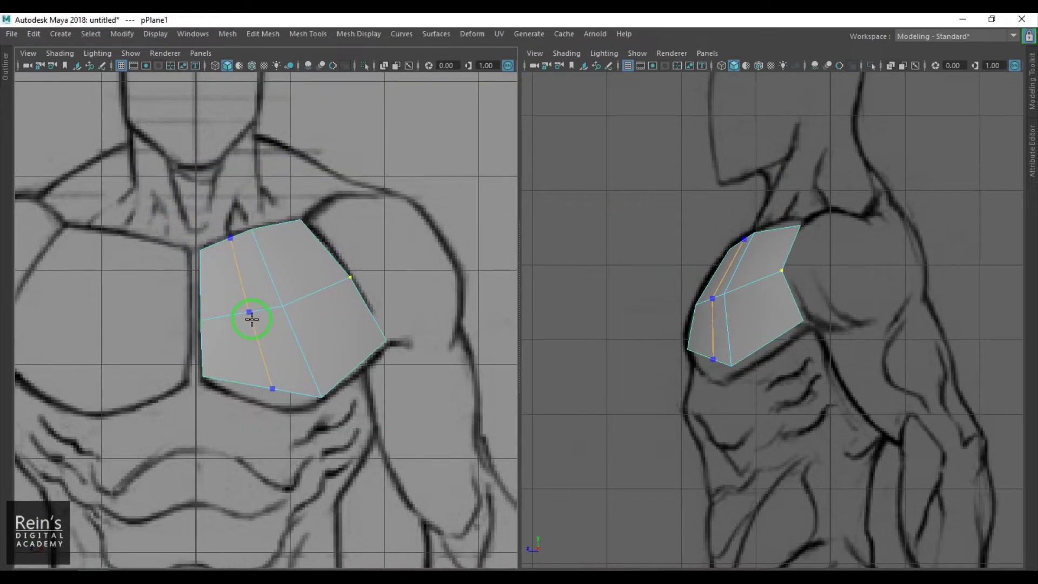
left_click(244, 320, "ctrl")
left_click(323, 289, "ctrl")
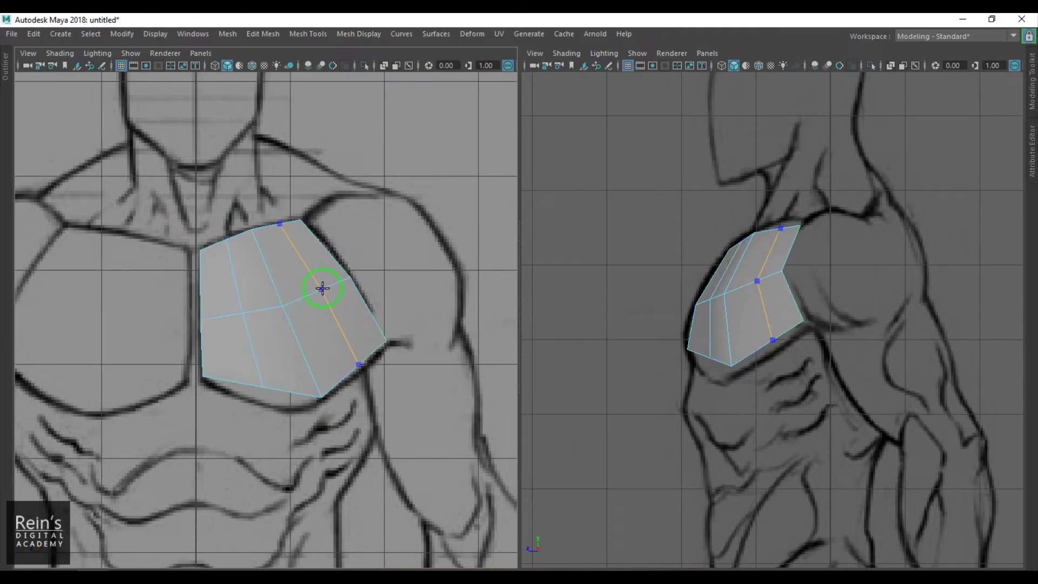
- In the front view, move the lower-edge vertices onto the pectoral's curved lower contour
middle_click_drag(289, 380, 291, 364, "alt")
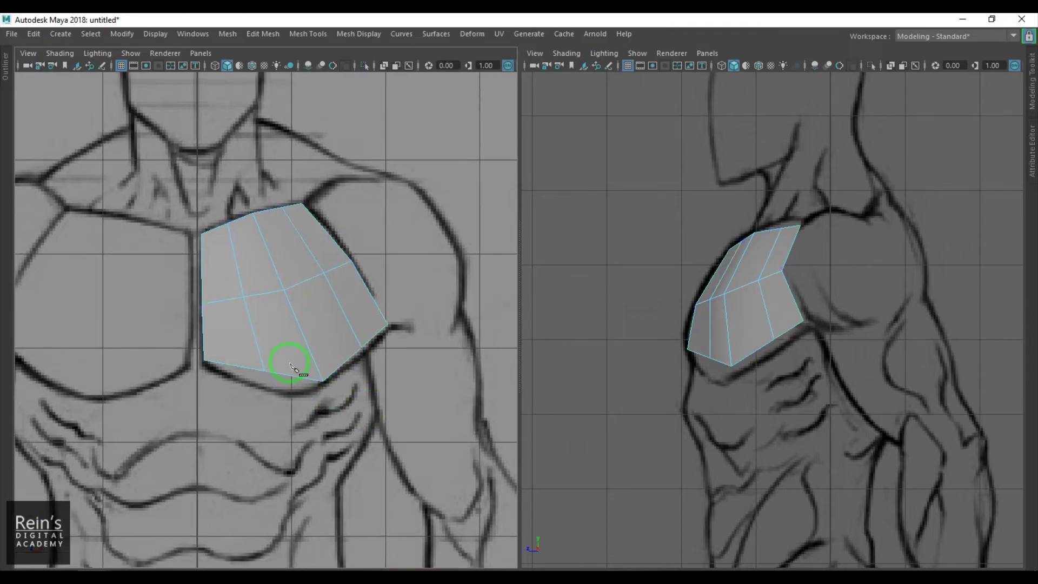
scroll(288, 367, "up", 3)
key("w")
left_click(264, 392)
left_click_drag(264, 391, 318, 424)
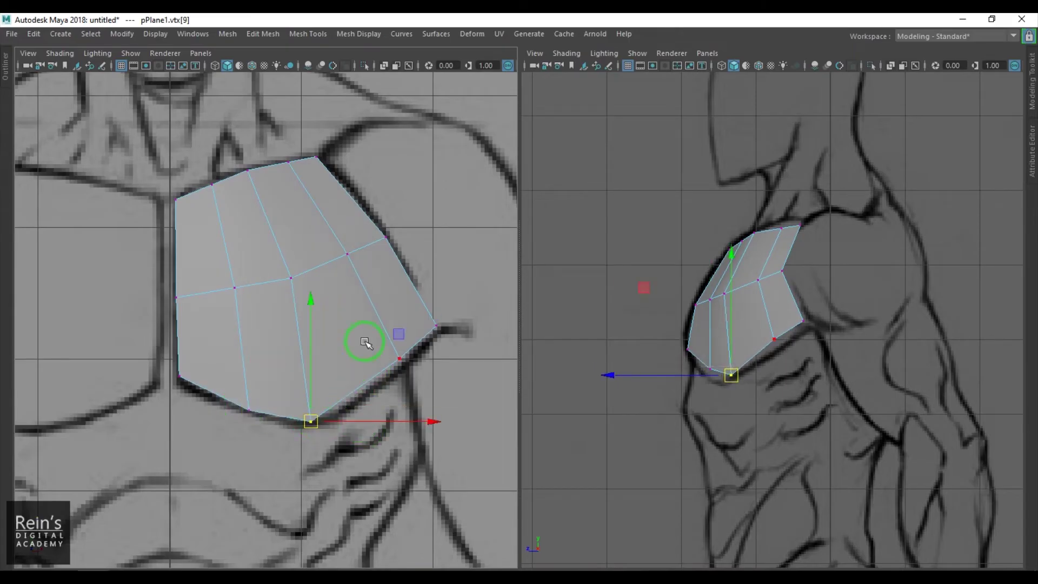
left_click(401, 358)
left_click_drag(401, 359, 409, 362)
- Shift the middle-row interior vertices toward the sternum and fit the new upper-edge vertices to the pectoral's top contour
left_click(291, 279)
left_click_drag(292, 279, 227, 295)
left_click(212, 184)
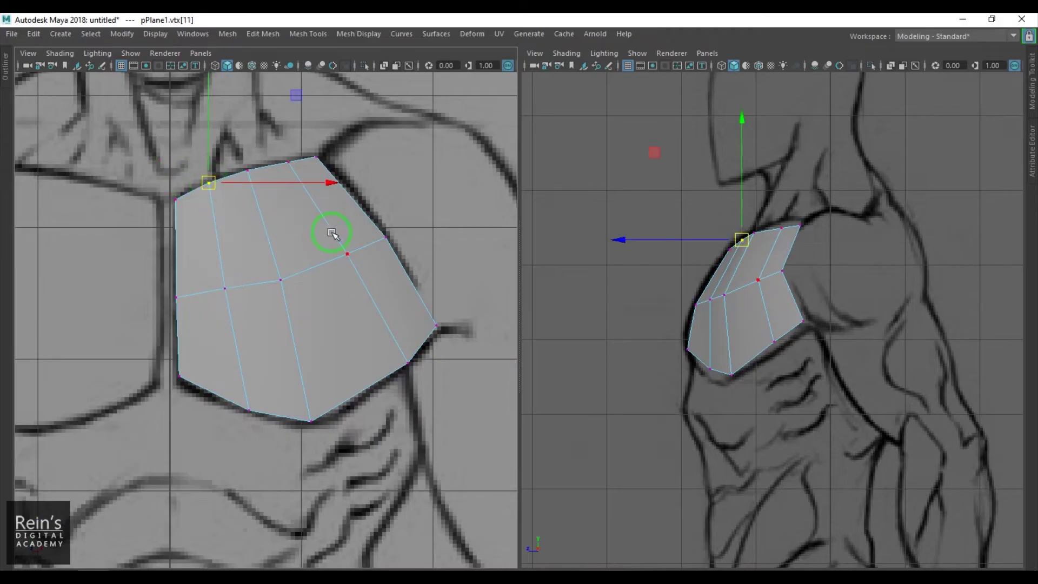
left_click(292, 164)
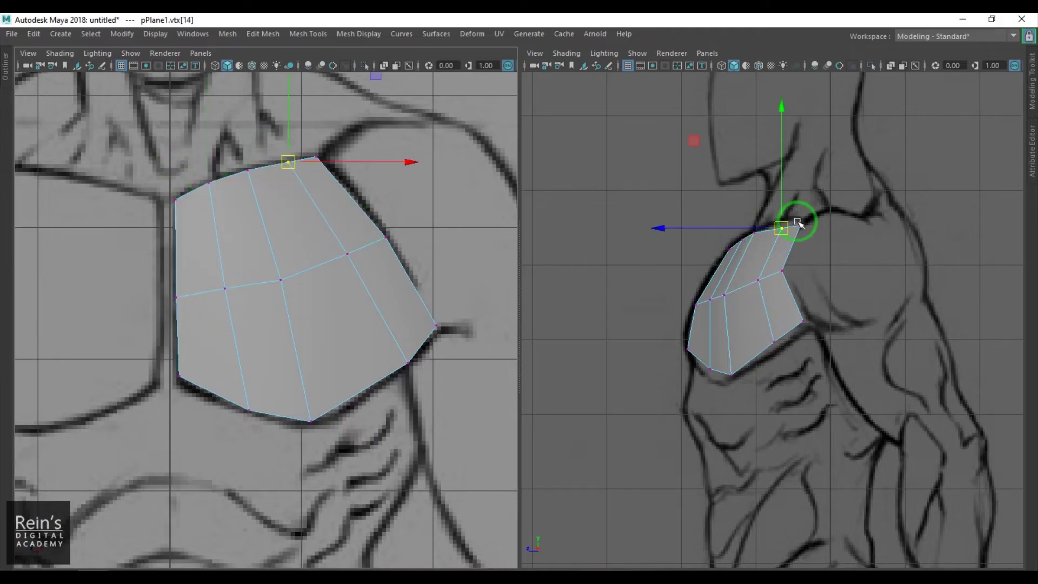
left_click_drag(781, 196, 781, 193)
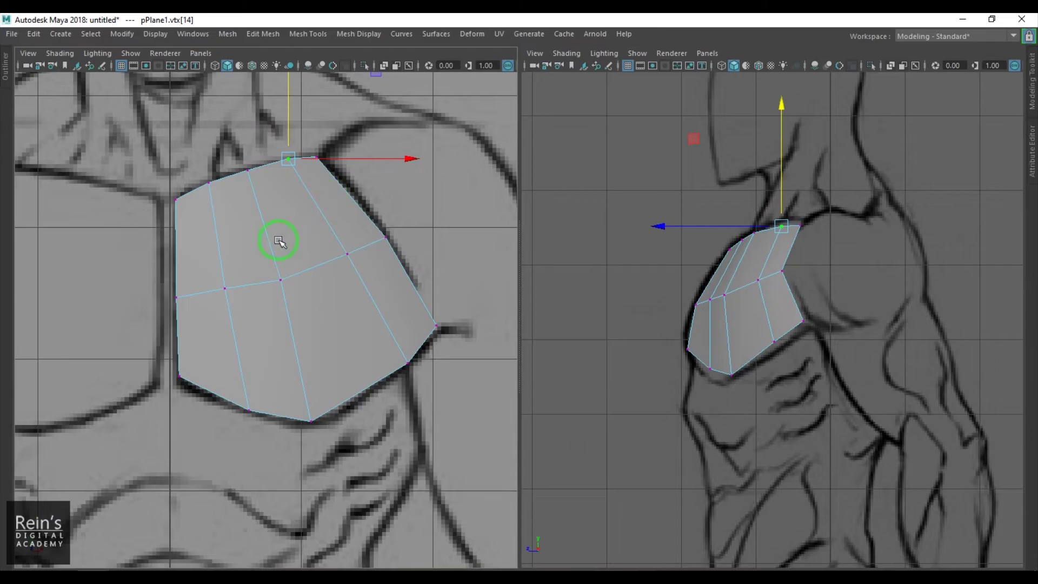
- Reselect the chest plane as an object and insert a centered horizontal edge loop in both its upper and lower rows
right_click(280, 283)
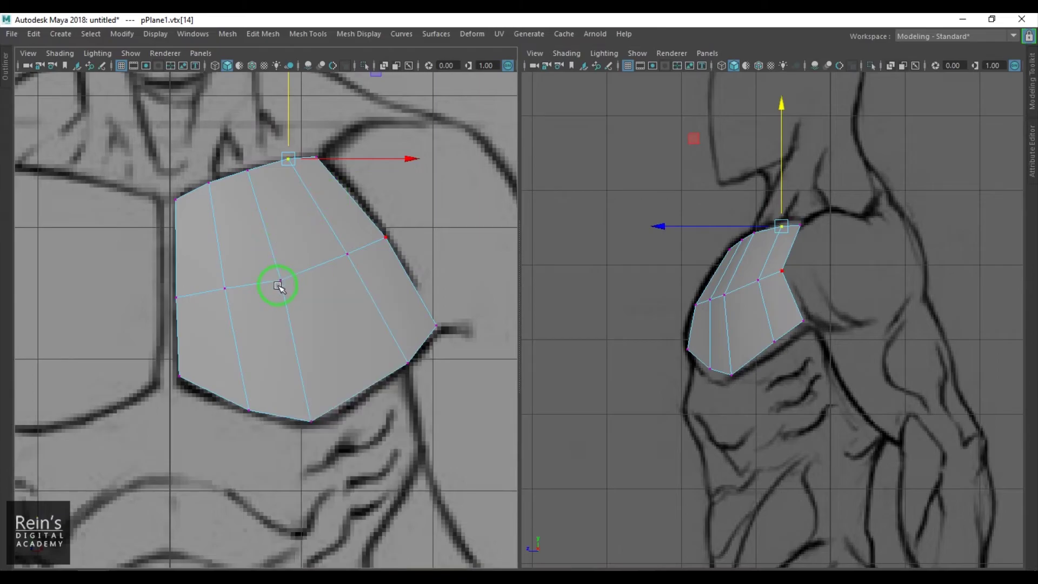
scroll(277, 285, "down", 10)
right_click_drag(267, 298, 312, 186)
left_click(336, 155)
scroll(286, 304, "up", 7)
left_click(286, 304)
scroll(287, 306, "up", 3)
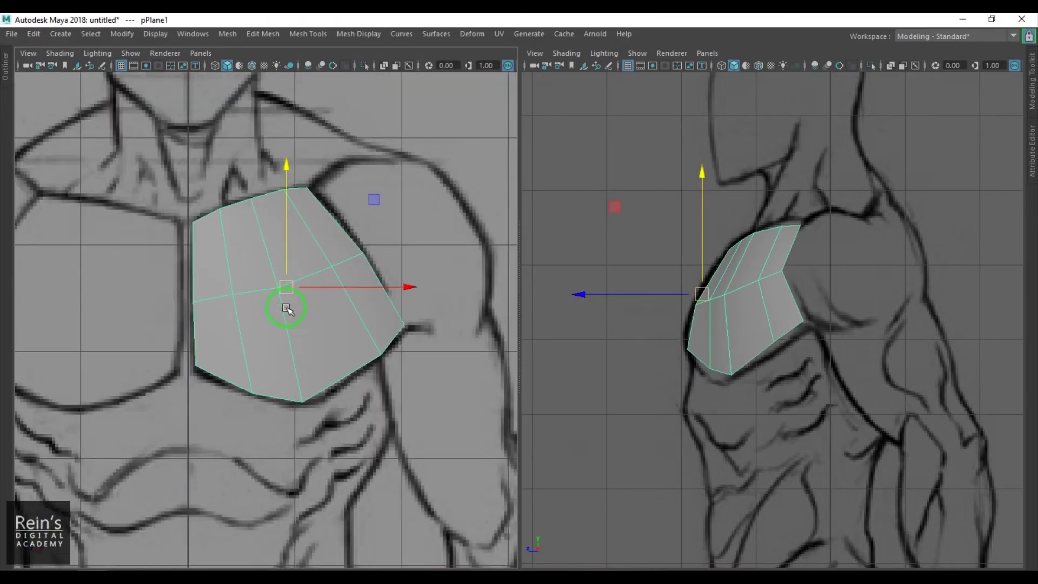
right_click_drag(310, 248, 227, 249, "shift")
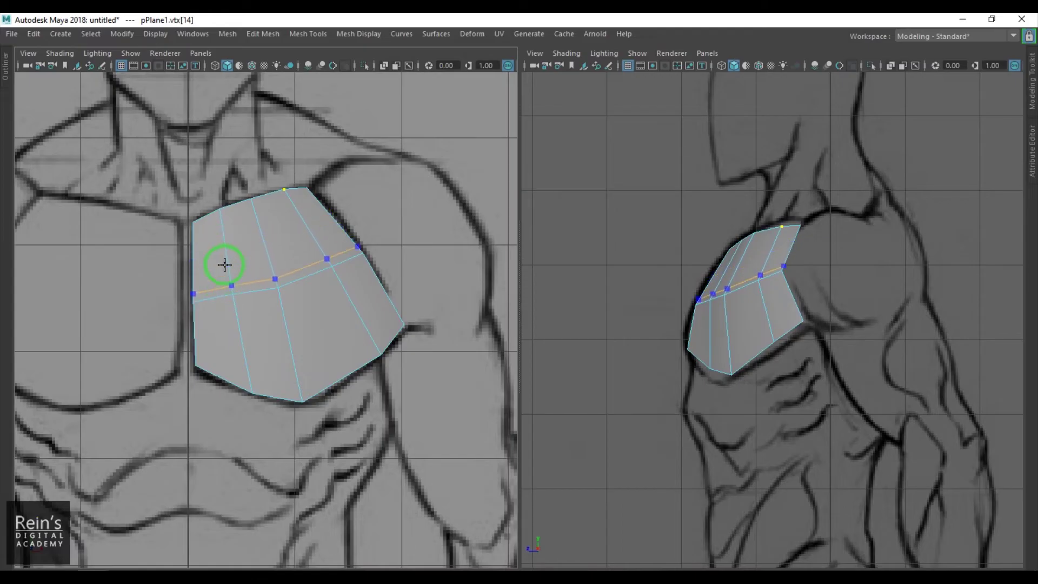
left_click(236, 287, "ctrl")
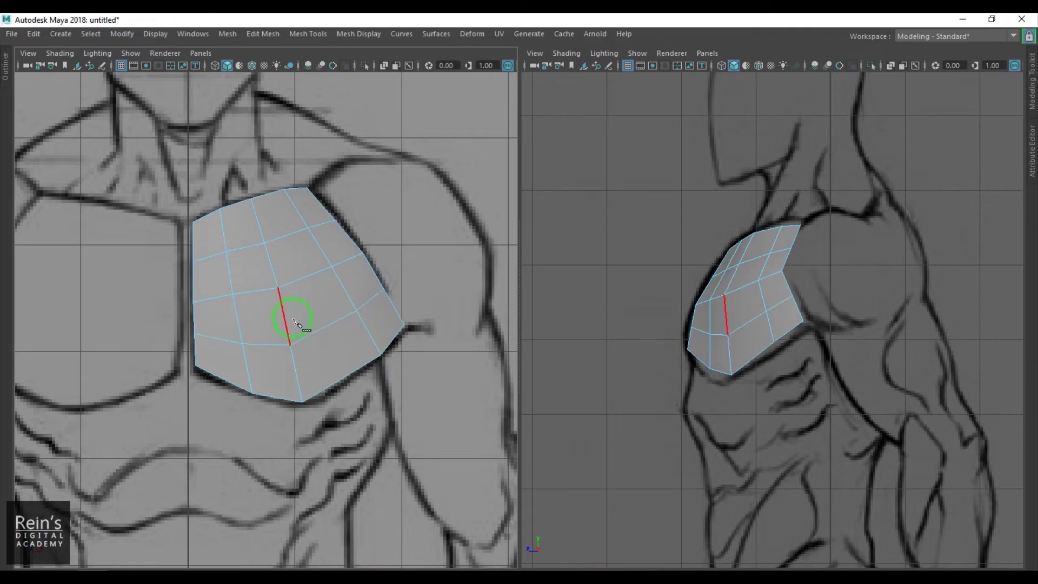
- Return to object mode, change the front pane to the perspective view, and frame the chest plane from its side
scroll(276, 316, "up", 2)
key("w")
right_click_drag(259, 332, 320, 260)
key("space")
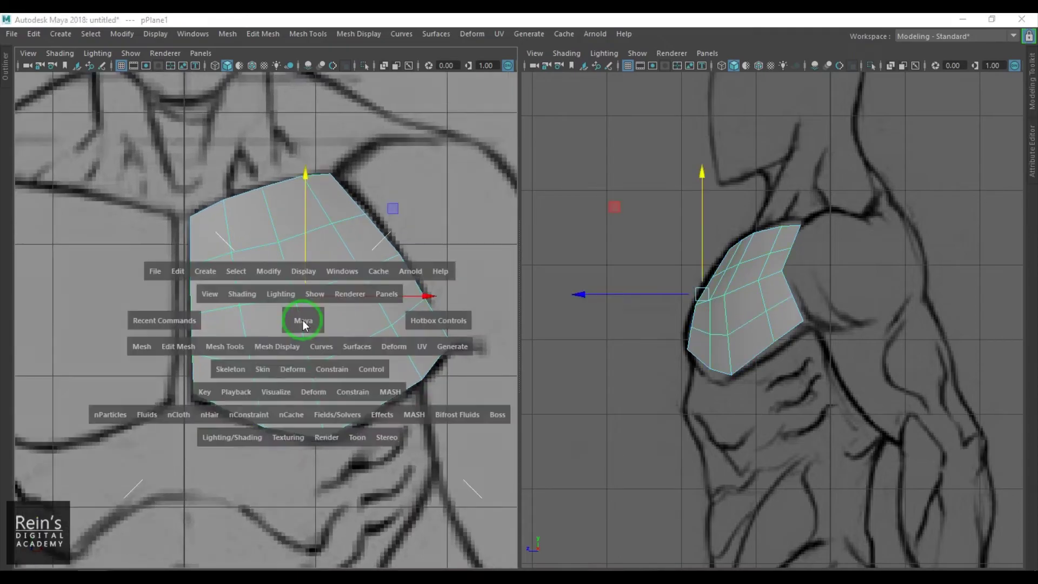
left_click_drag(303, 321, 302, 258)
key("f")
left_click_drag(336, 304, 195, 325, "alt")
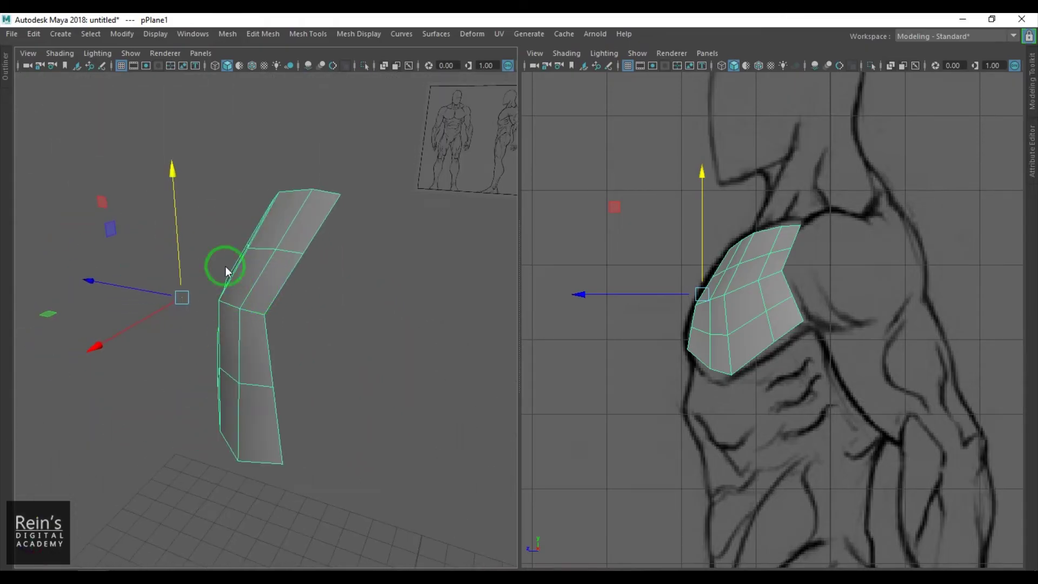
- Pull the upper inserted vertex row outward to round the chest plane's profile, and select the lower inserted edge loop for the same adjustment
key("F9")
left_click_drag(231, 237, 333, 270)
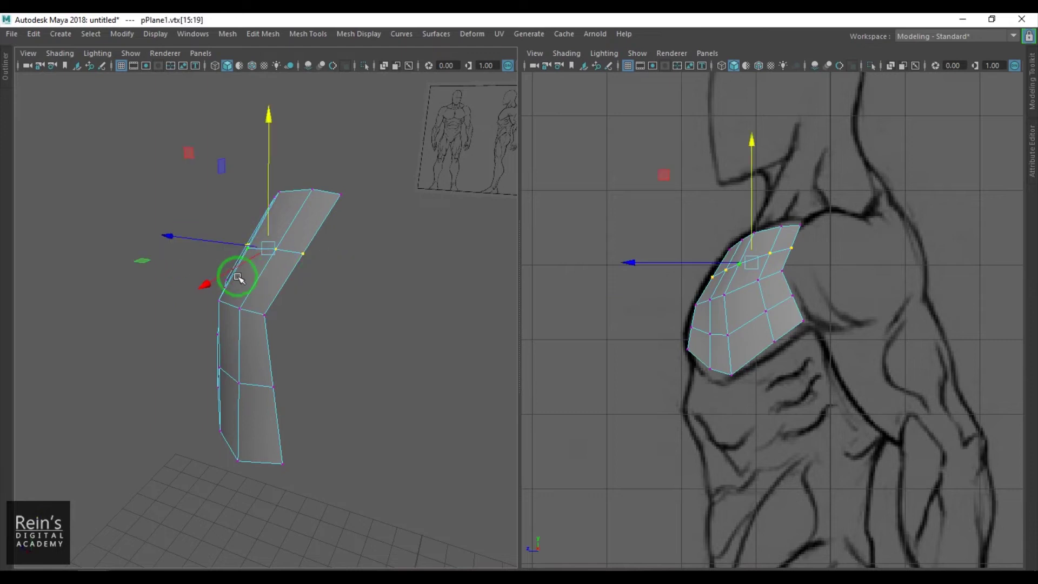
left_click_drag(237, 277, 220, 280, "alt")
left_click_drag(272, 249, 266, 248)
mouse_move(246, 351)
left_mouse_down("alt")
mouse_move(240, 330)
mouse_move(255, 339)
left_mouse_up("alt")
key("F10")
double_click(235, 364)
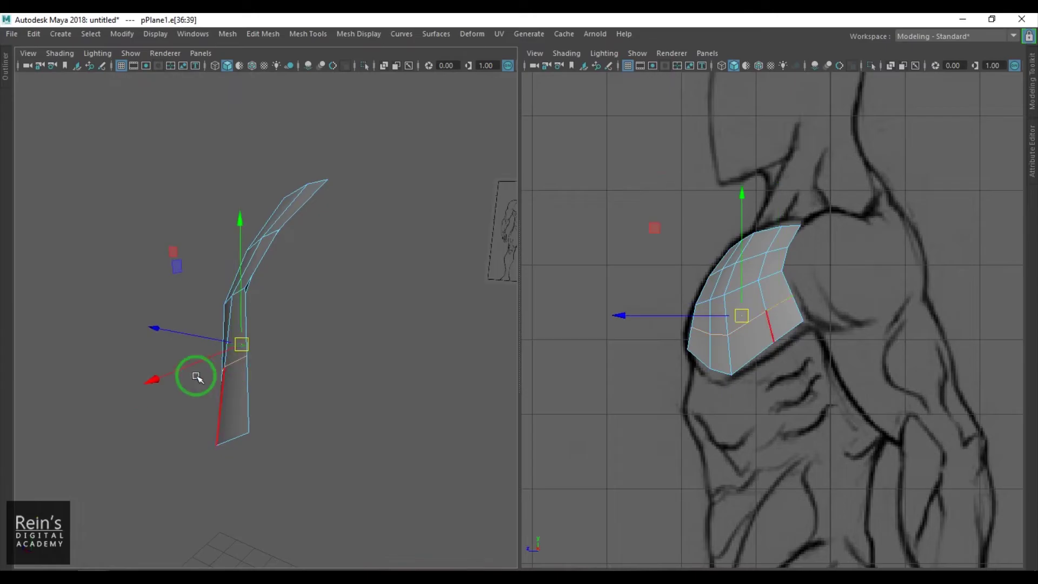
left_click(157, 375)
left_click_drag(157, 375, 162, 329, "alt")
- Viewing the chest plane from below, reposition the lower interior vertices one by one to form an even forward bulge
key("ctrl+F9")
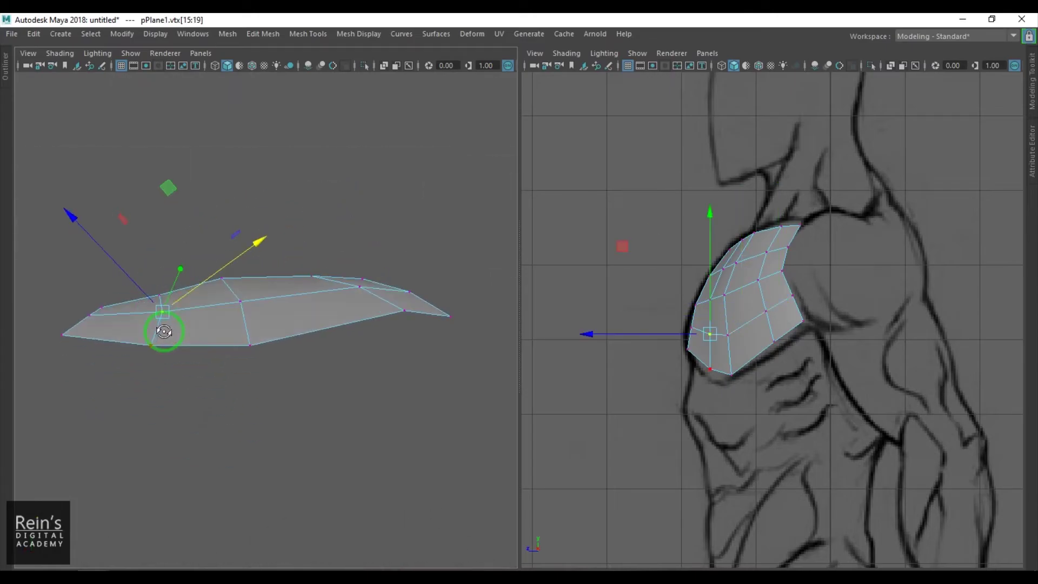
left_click(155, 307)
left_click(241, 302)
left_click_drag(242, 301, 232, 294)
left_click(359, 287)
left_click_drag(360, 287, 274, 350)
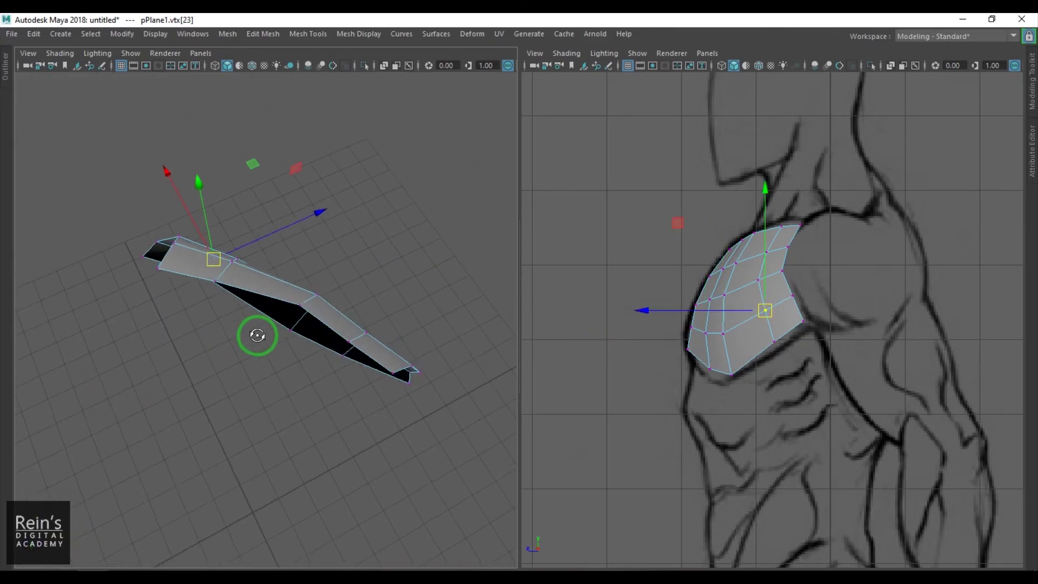
- Adjust the vertices along the chest plane's upper edge to smooth its curve from sternum to shoulder
left_click(372, 326)
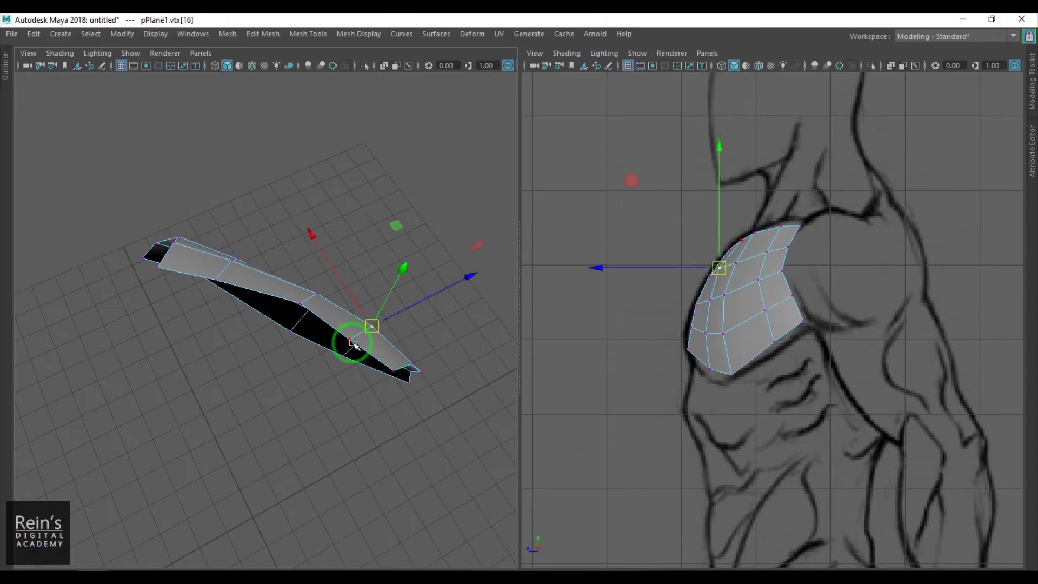
left_click(351, 339)
left_click(218, 279)
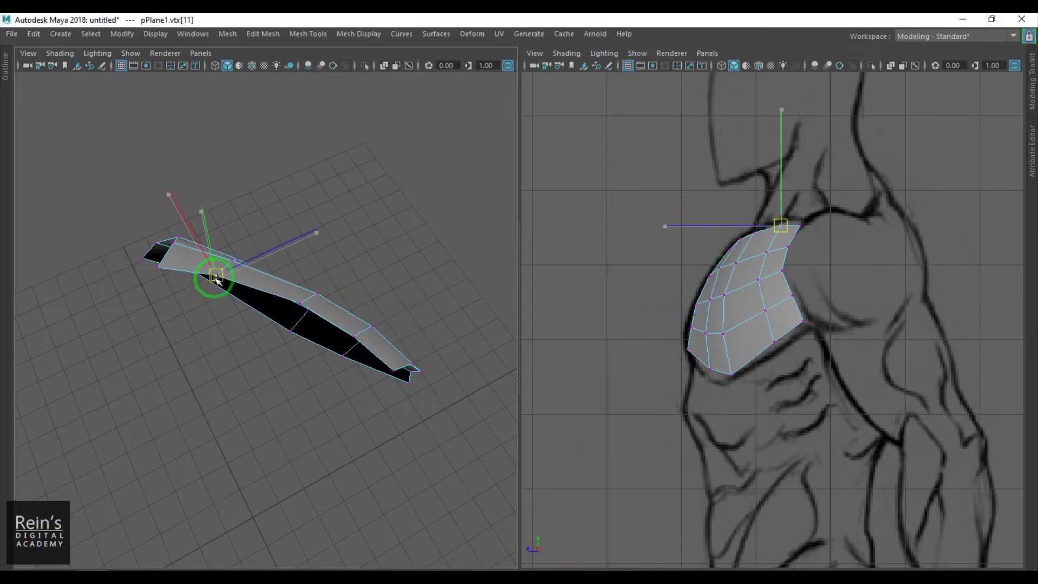
left_click_drag(264, 289, 252, 341, "alt")
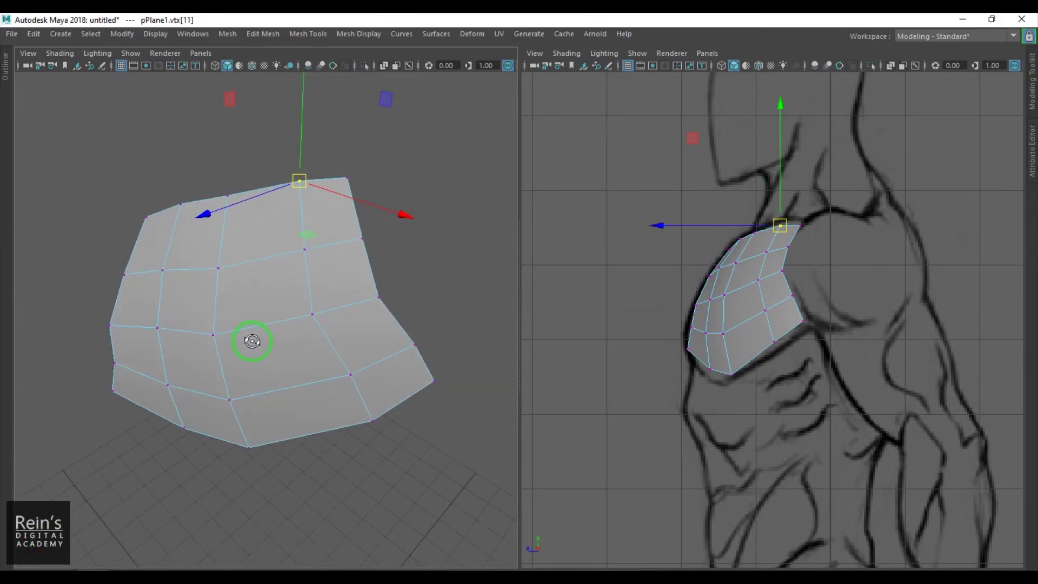
- Tweak individual interior, sternum-side and lower-edge vertices to even out the chest plane's surface flow
left_click(313, 314)
left_click_drag(318, 318, 248, 312, "alt")
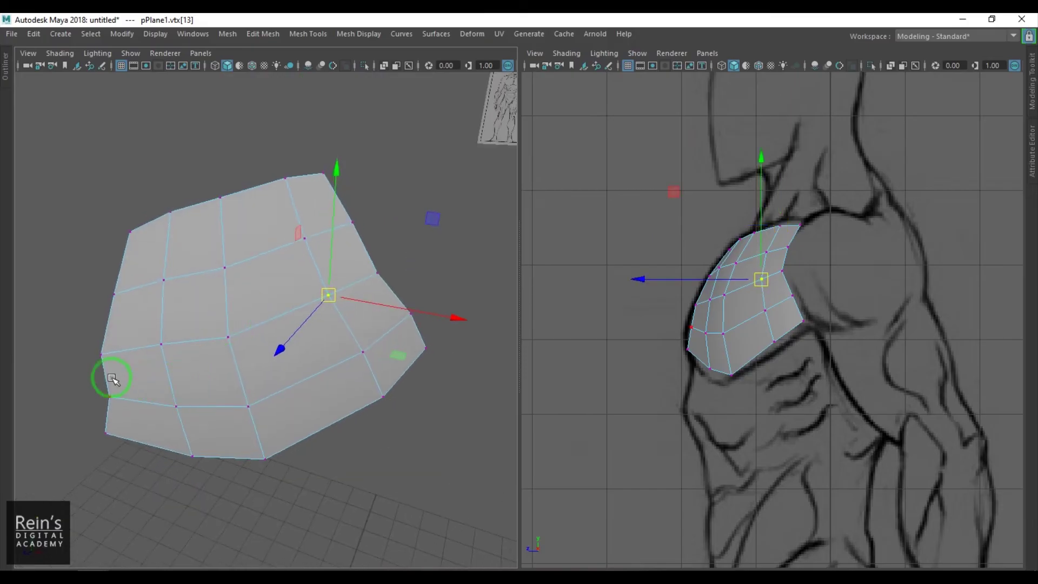
left_click_drag(112, 379, 167, 389, "alt")
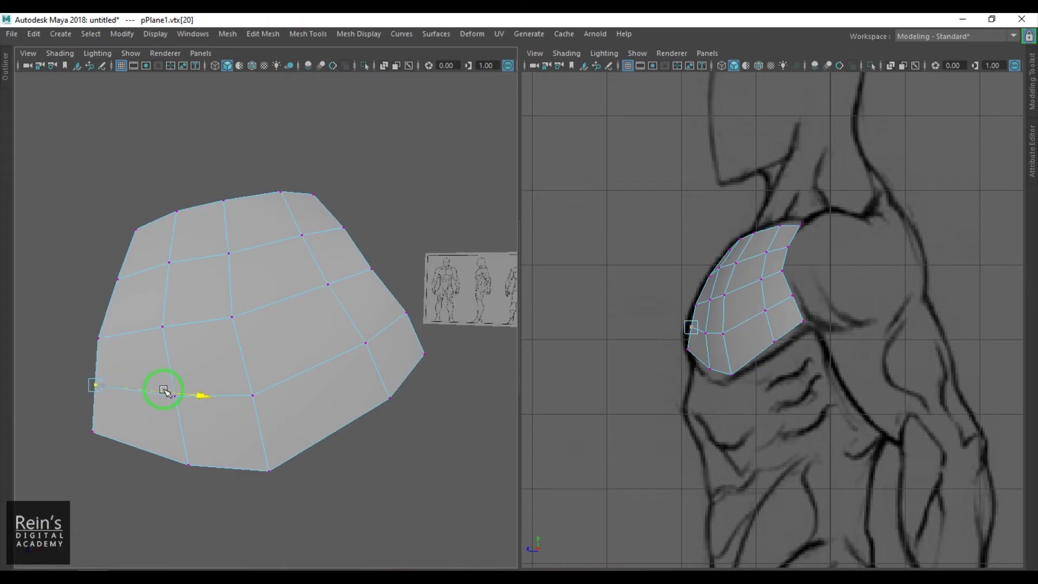
left_click(96, 430)
left_click_drag(177, 390, 163, 390)
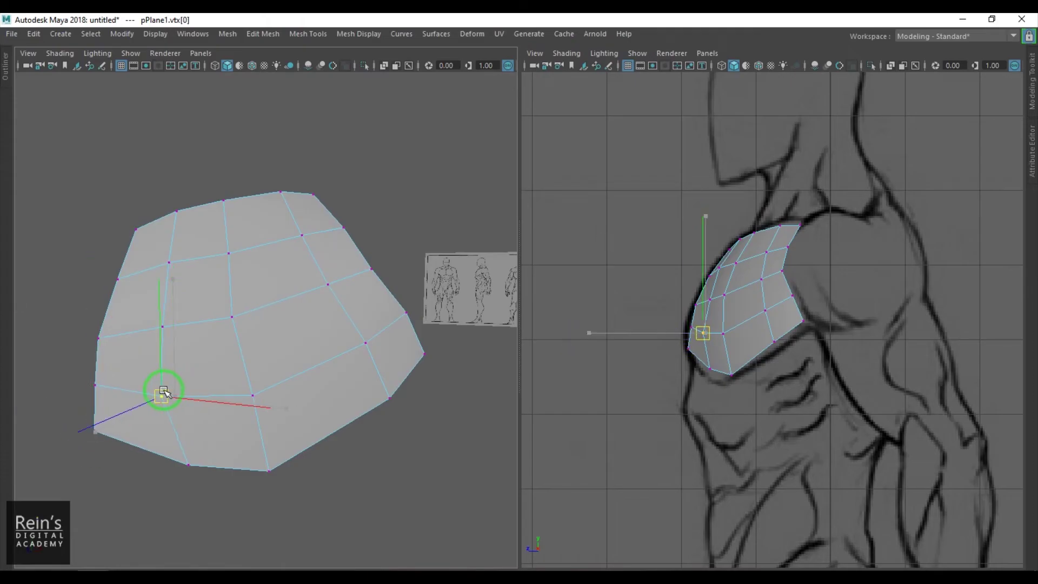
left_click(228, 246)
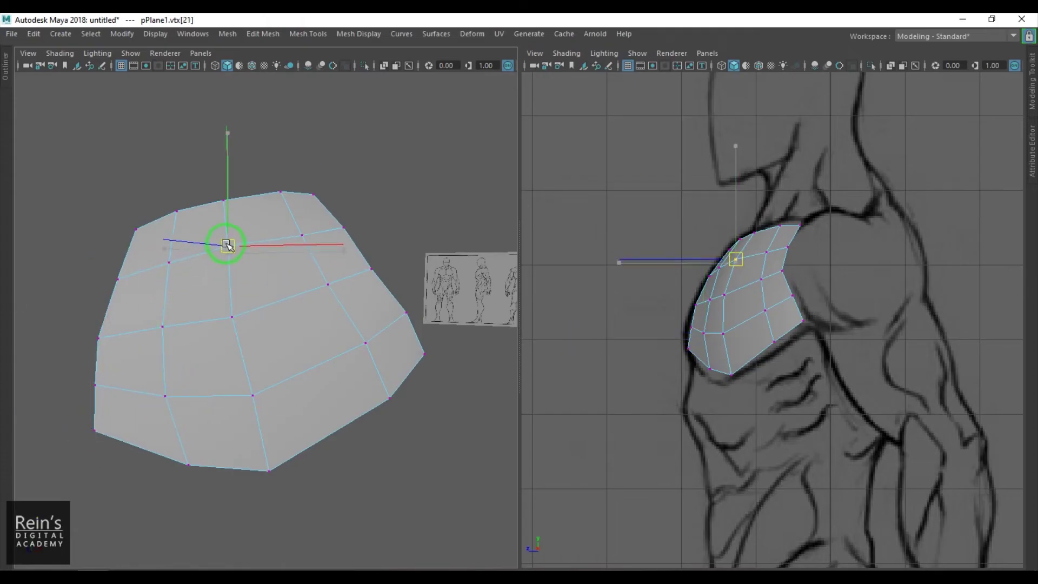
left_click_drag(188, 465, 171, 460)
- Insert a vertical edge loop through the chest plane's wide column and return to vertex editing
right_click_drag(288, 416, 313, 371)
left_click(312, 371)
right_click_drag(355, 276, 351, 299, "ctrl")
left_click_drag(329, 415, 311, 413, "alt")
right_click_drag(246, 403, 216, 403)
- Move the new loop's bottom vertex outward to round the lower contour, and adjust its interior vertices to match
left_click_drag(292, 429, 341, 456)
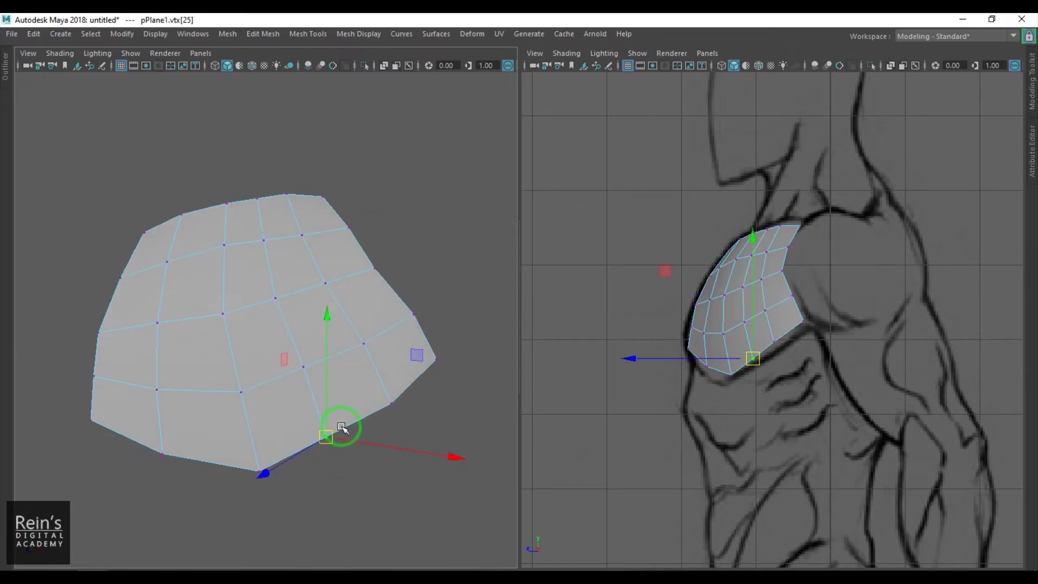
mouse_move(342, 427)
left_mouse_down()
mouse_move(319, 440)
mouse_move(346, 434)
left_mouse_up()
left_click(305, 368)
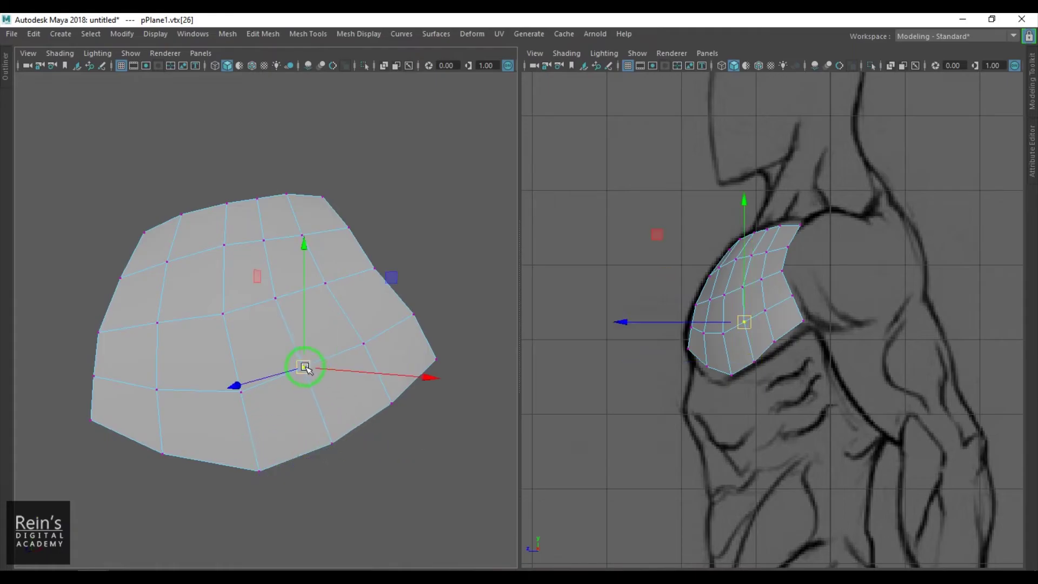
left_click(278, 304)
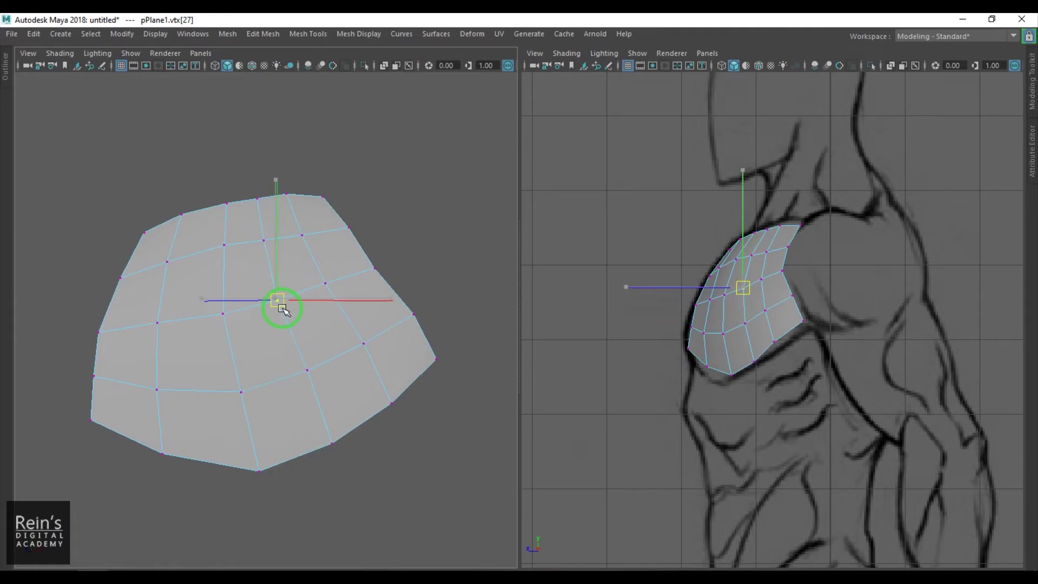
- Nudge the interior vertices beside the sternum-side columns to even the spacing of the chest plane's rows
left_click_drag(231, 250, 226, 254)
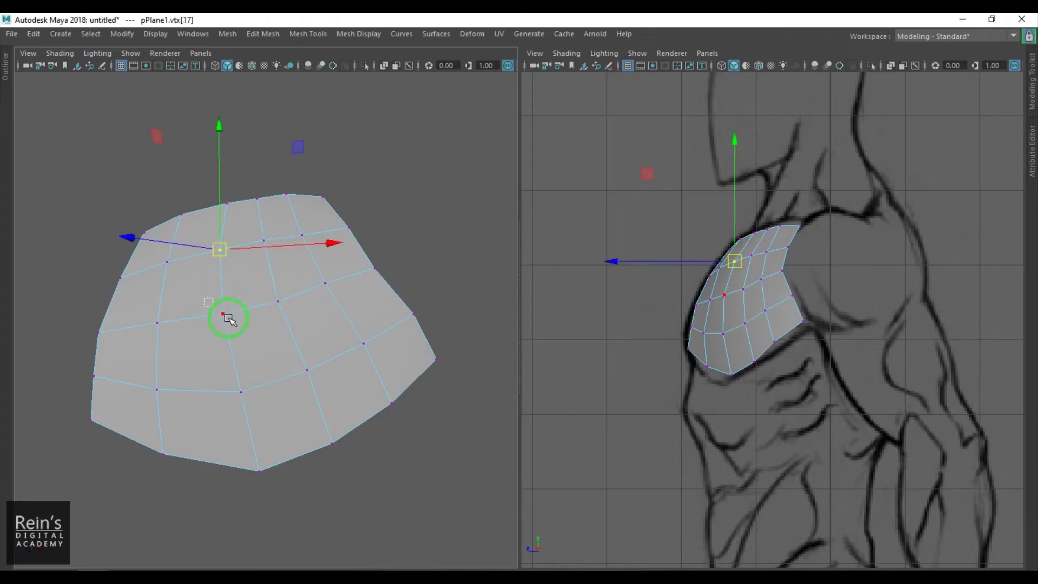
left_click_drag(227, 313, 226, 318)
left_click(157, 324)
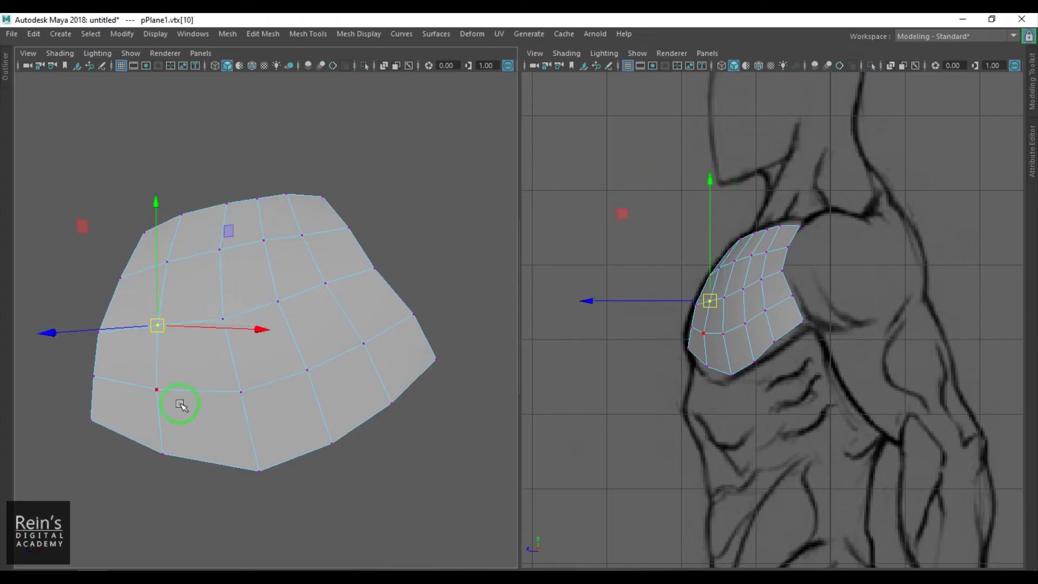
left_click(156, 388)
mouse_move(186, 387)
left_mouse_down("alt")
mouse_move(329, 399)
mouse_move(250, 438)
mouse_move(308, 440)
mouse_move(144, 362)
mouse_move(194, 336)
mouse_move(202, 382)
left_mouse_up("alt")
- In the front view, align the upper vertices of the chest plane's inner edge with the sternum line
right_click_drag(342, 288, 400, 284)
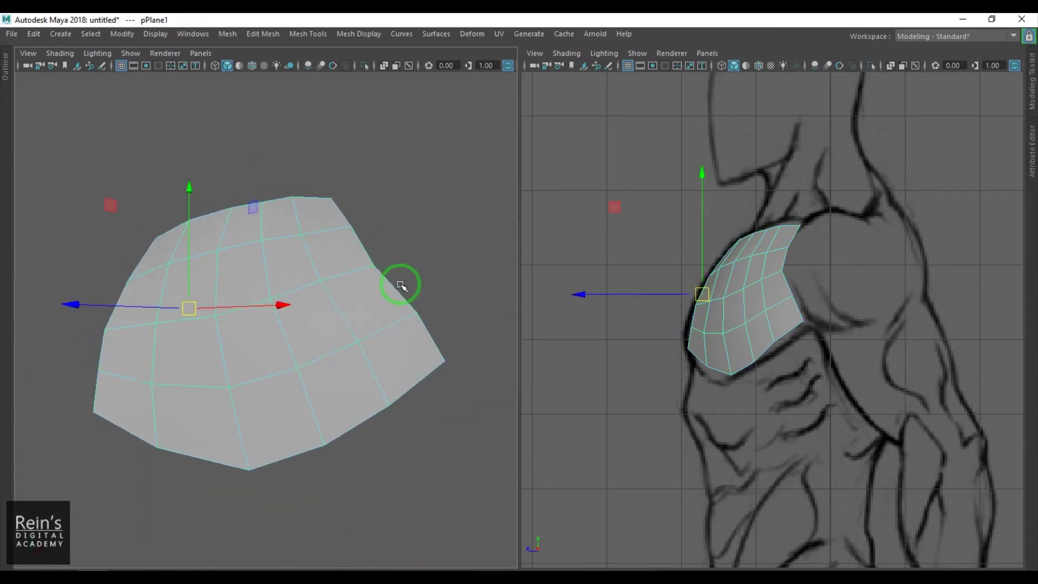
key("space")
left_click_drag(327, 302, 326, 316)
middle_click_drag(271, 326, 298, 323, "alt")
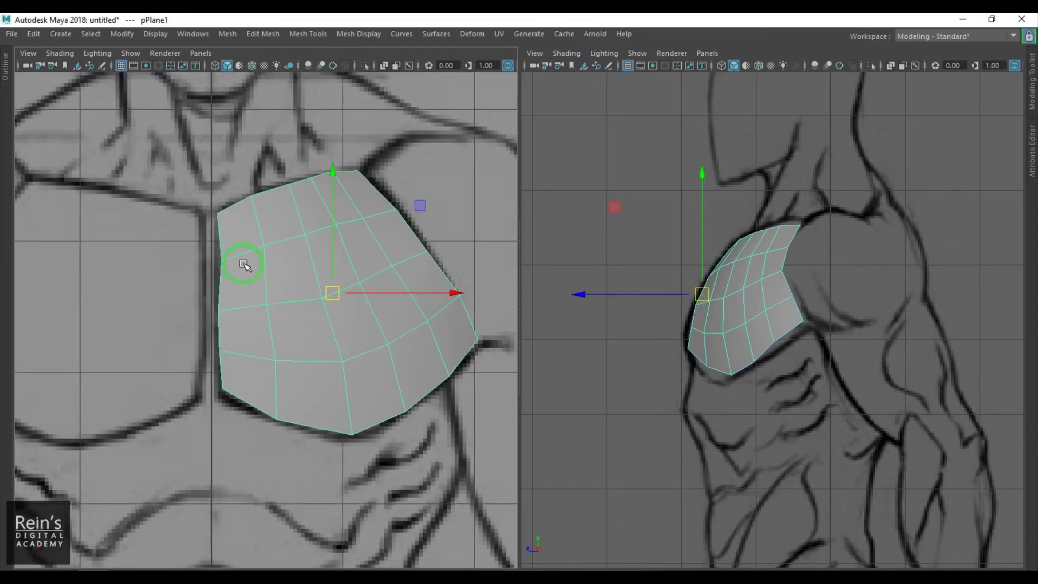
key("F8")
left_click(218, 261)
left_click(219, 214)
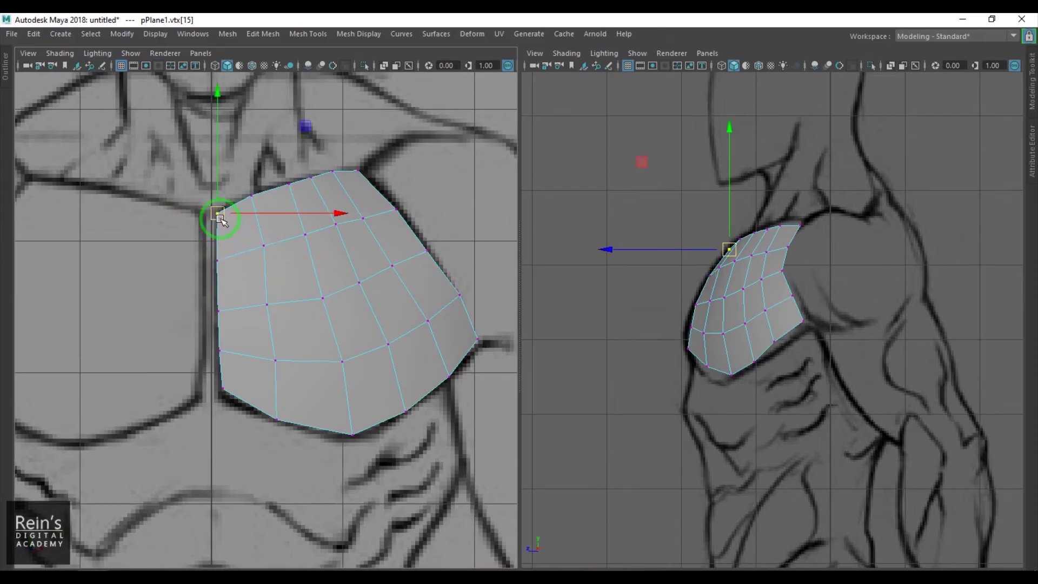
left_click_drag(219, 218, 223, 217)
middle_click_drag(215, 276, 260, 265, "alt")
- In the perspective view, select all four border edges on the chest plane's sternum side and extrude them inward
key("space")
left_click_drag(278, 301, 342, 319)
middle_click_drag(227, 323, 352, 304, "alt")
key("F10")
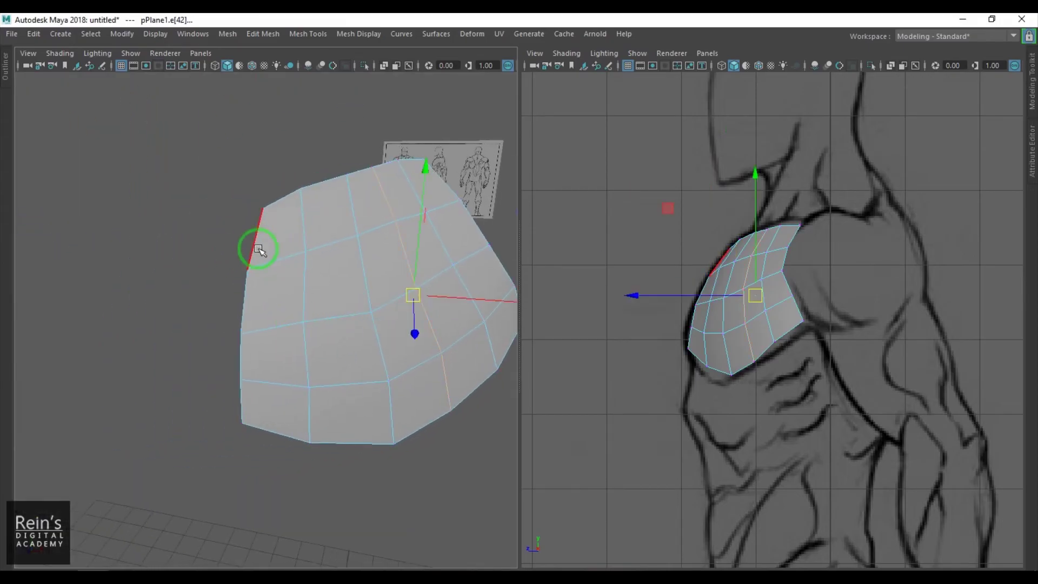
left_click(253, 247)
left_click(242, 320, "shift")
left_click(240, 357, "shift")
left_click(244, 400, "shift")
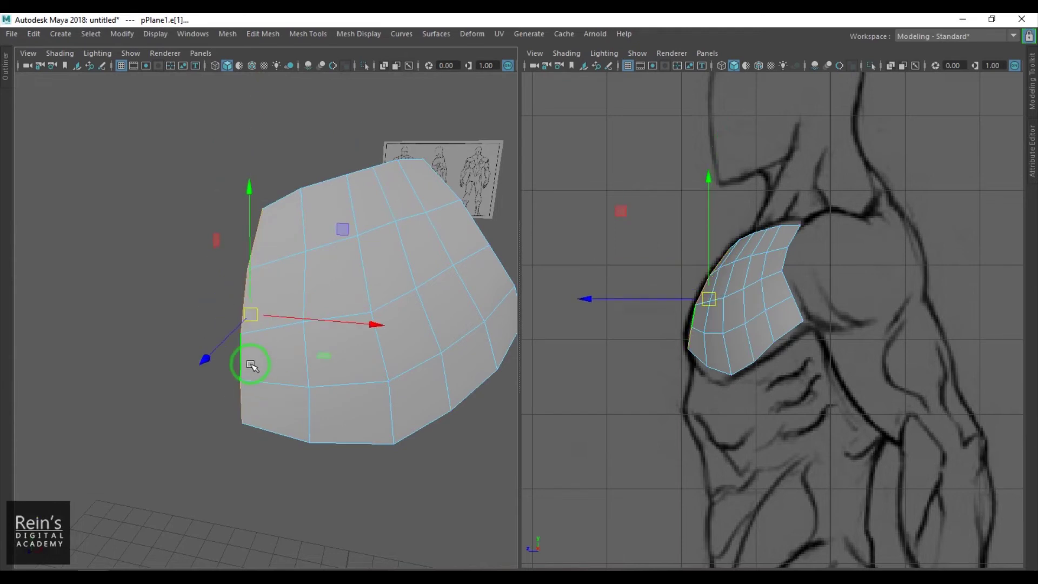
left_click_drag(250, 364, 355, 414, "alt")
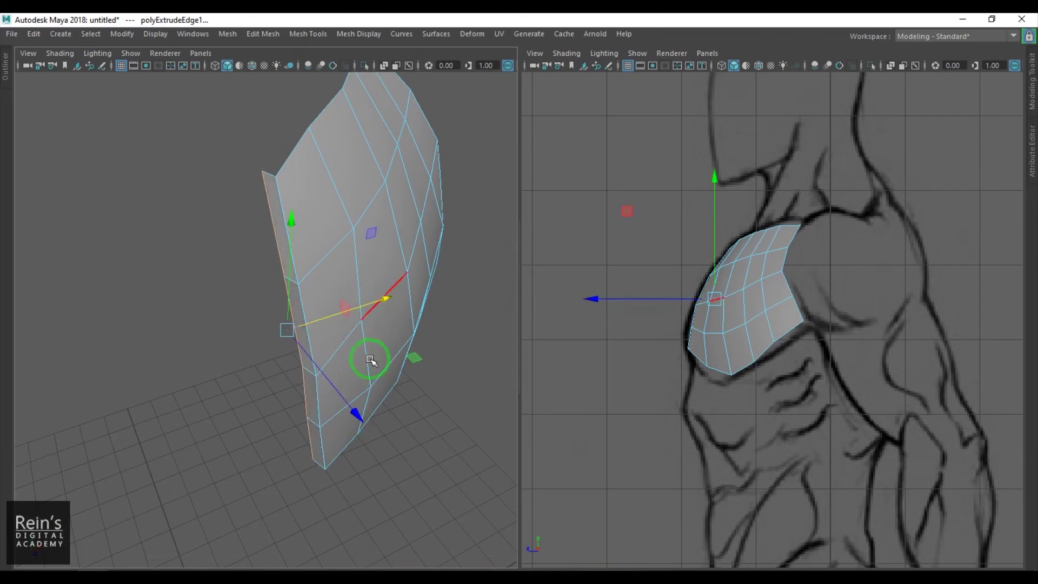
- Extrude the sternum-side border again toward the body's centre and scale it flat along the world X axis
left_click_drag(371, 359, 237, 321, "alt")
key("r")
key("r")
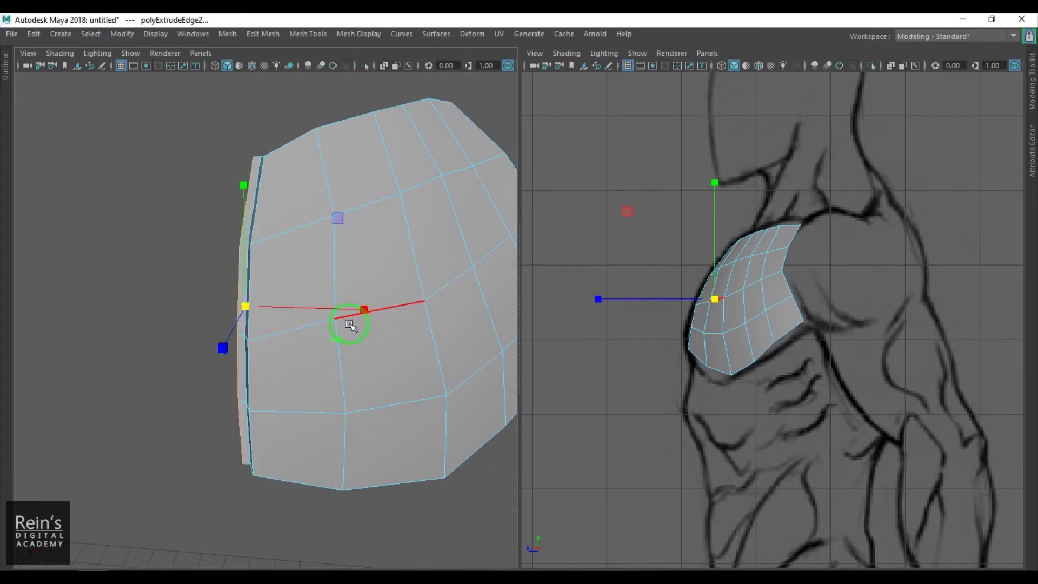
key("r")
left_click_drag(348, 324, 301, 328)
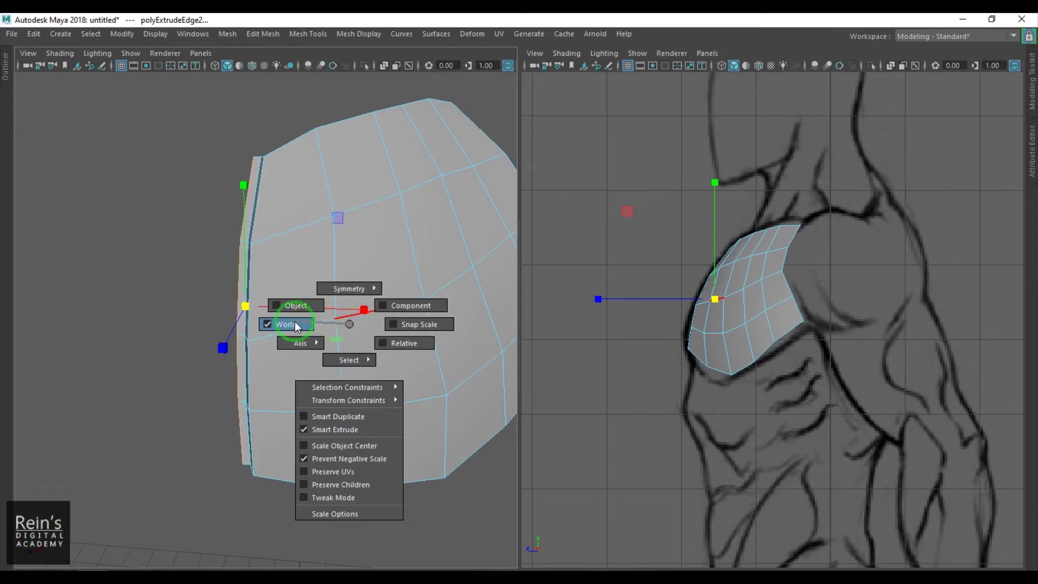
left_click_drag(294, 325, 238, 276)
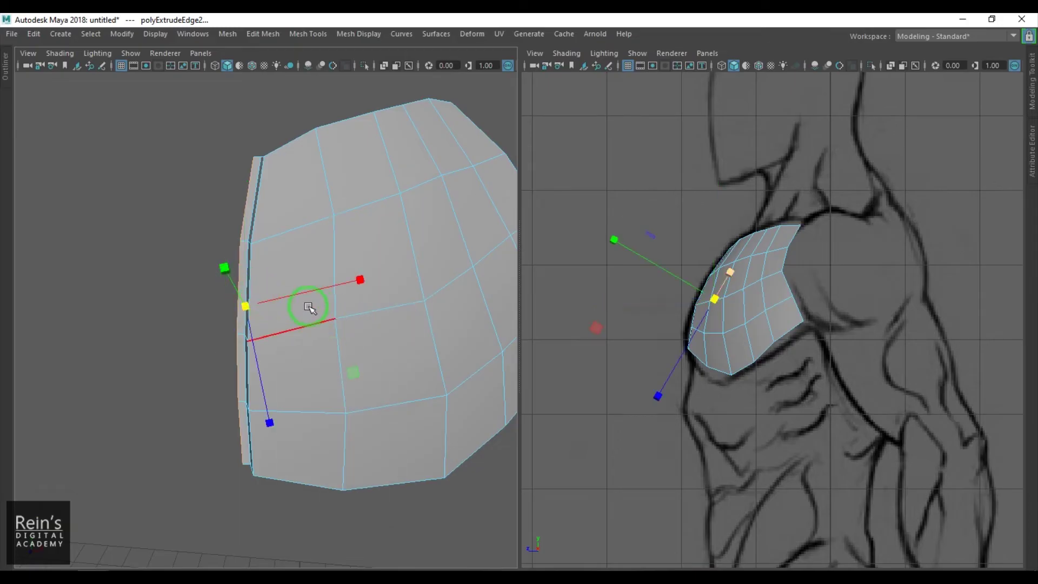
left_click_drag(309, 307, 242, 314)
left_click_drag(293, 311, 238, 316)
left_click_drag(363, 309, 208, 313)
key("w")
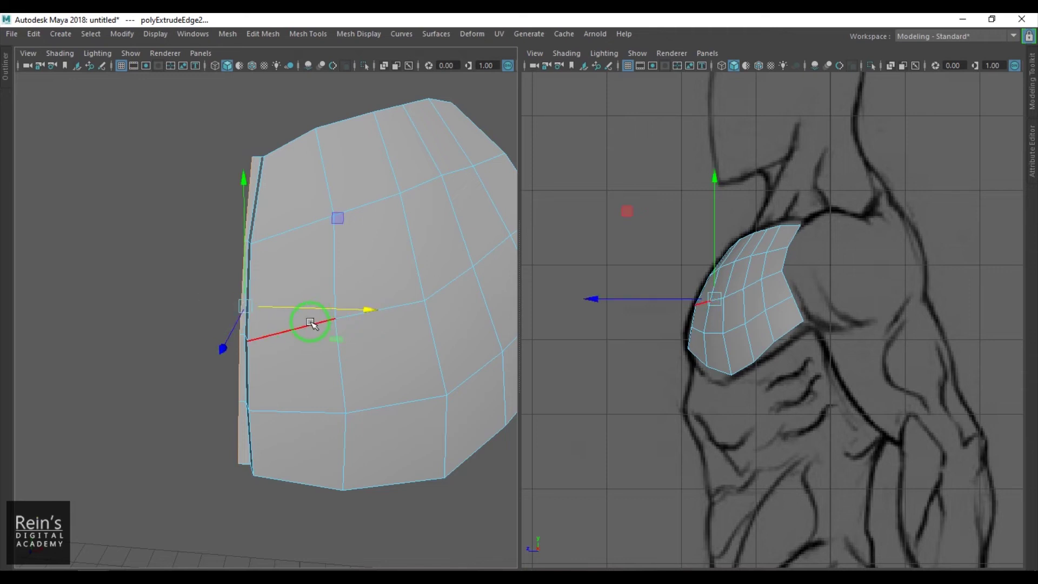
- In the front view, move the flattened border edges onto the vertical centre line and return to object mode
key("space")
left_click_drag(303, 321, 299, 343)
middle_click_drag(308, 332, 317, 337, "alt")
scroll(317, 337, "up", 4)
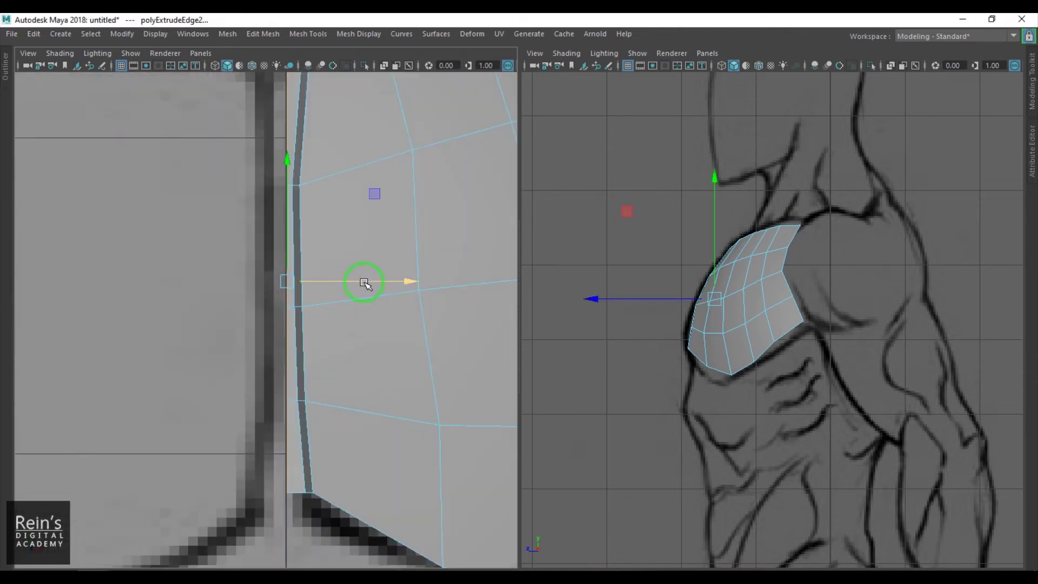
mouse_move(364, 281)
left_mouse_down()
mouse_move(328, 282)
mouse_move(349, 281)
left_mouse_up()
key("F8")
scroll(360, 331, "down", 8)
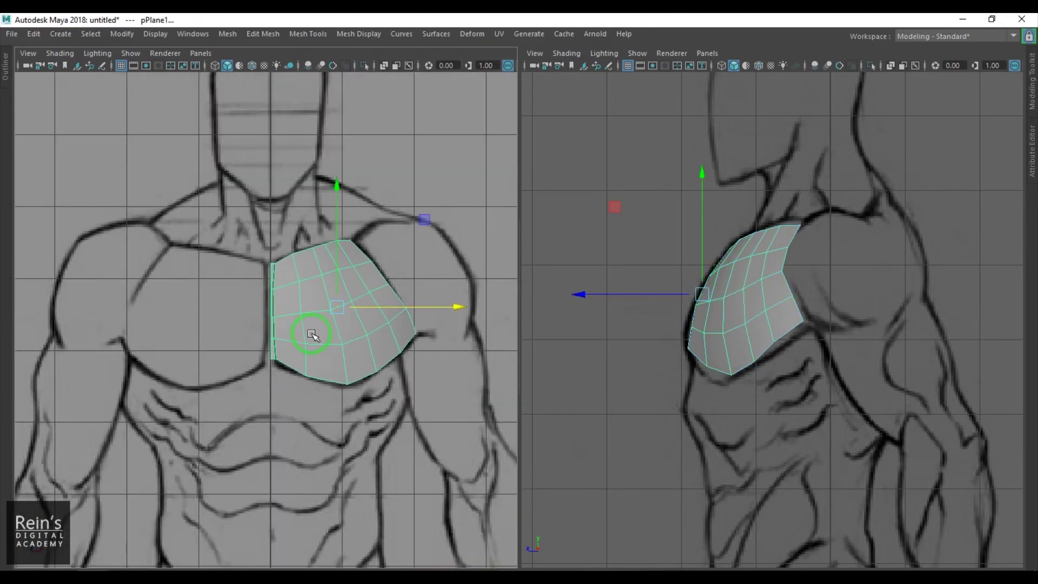
- Snap the chest plane's pivot to the grid on the body's centre line in the front view
key("space")
left_click_drag(323, 341, 287, 349)
scroll(319, 301, "down", 5)
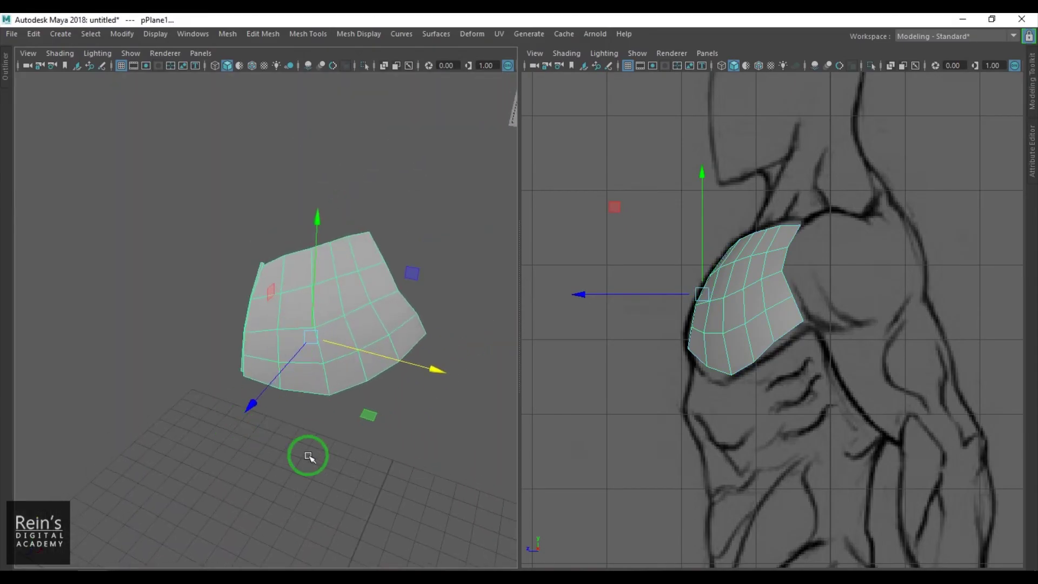
left_click_drag(308, 455, 322, 352, "alt")
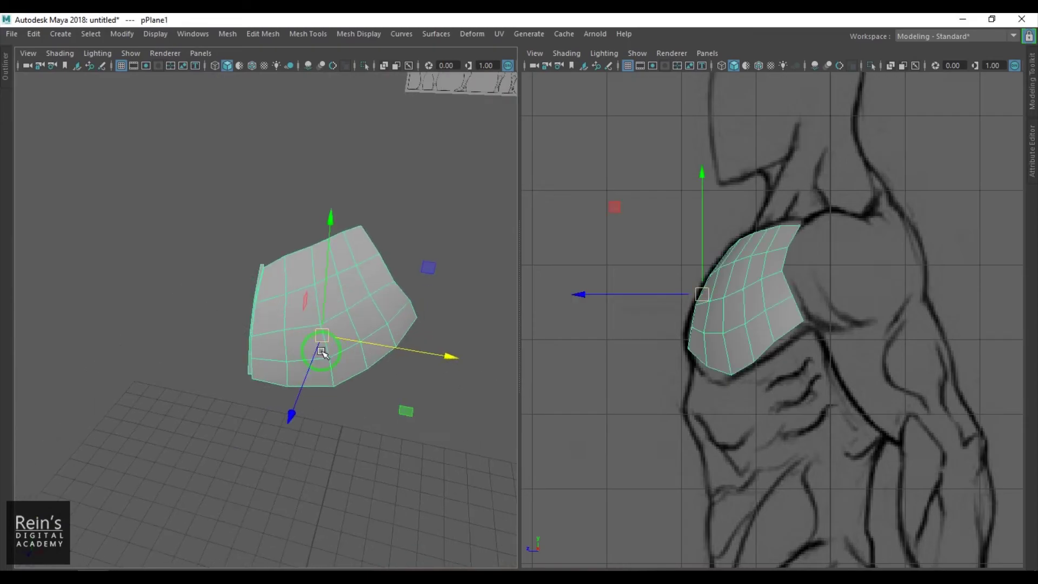
key("space")
left_click(321, 351)
scroll(311, 355, "up", 5)
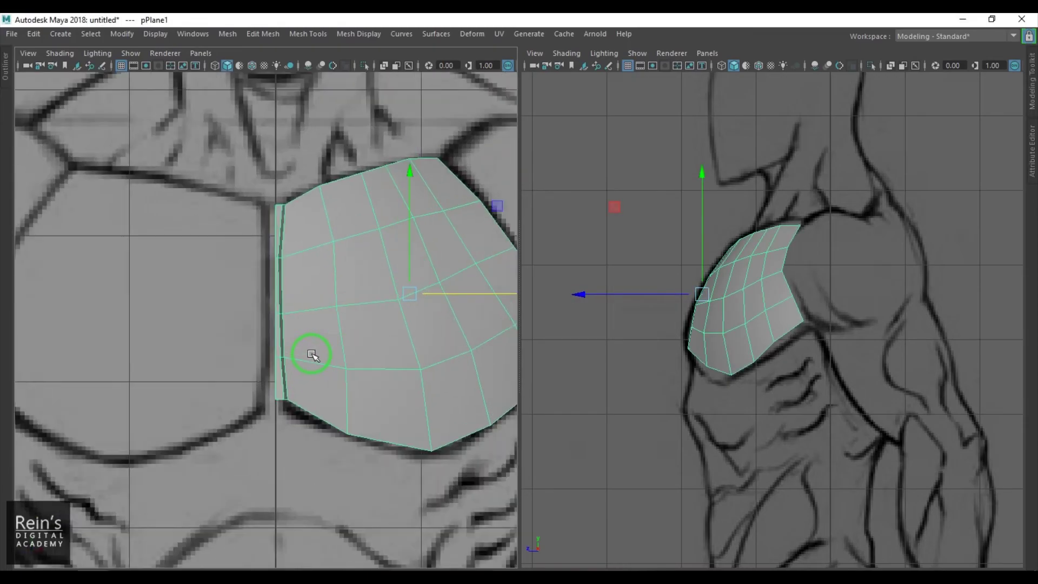
key("d")
key("x")
middle_click(275, 311)
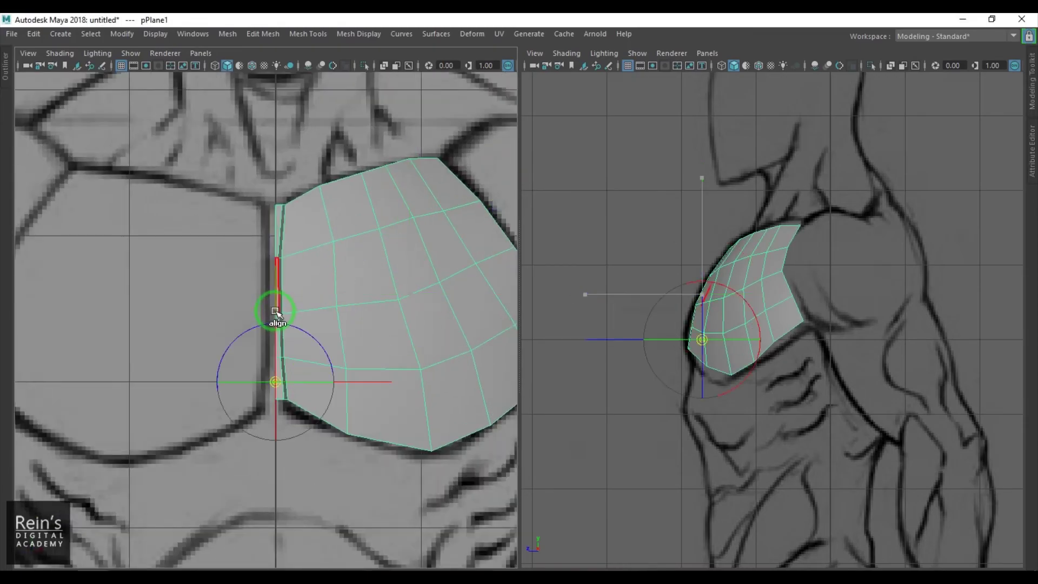
key("w")
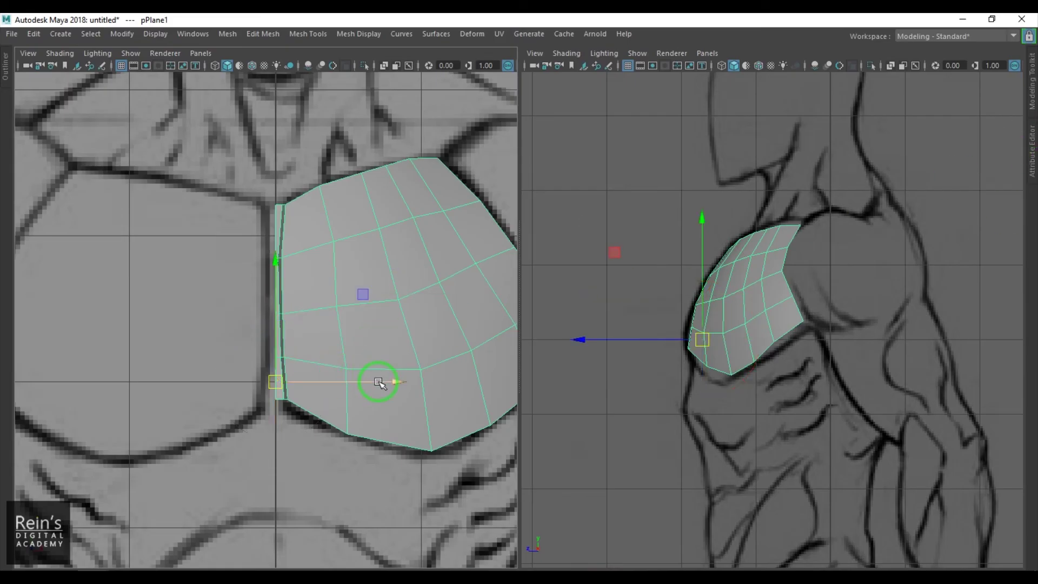
- Show the chest plane's channels and inputs, and delete its construction history
key("space")
left_click_drag(719, 305, 811, 301)
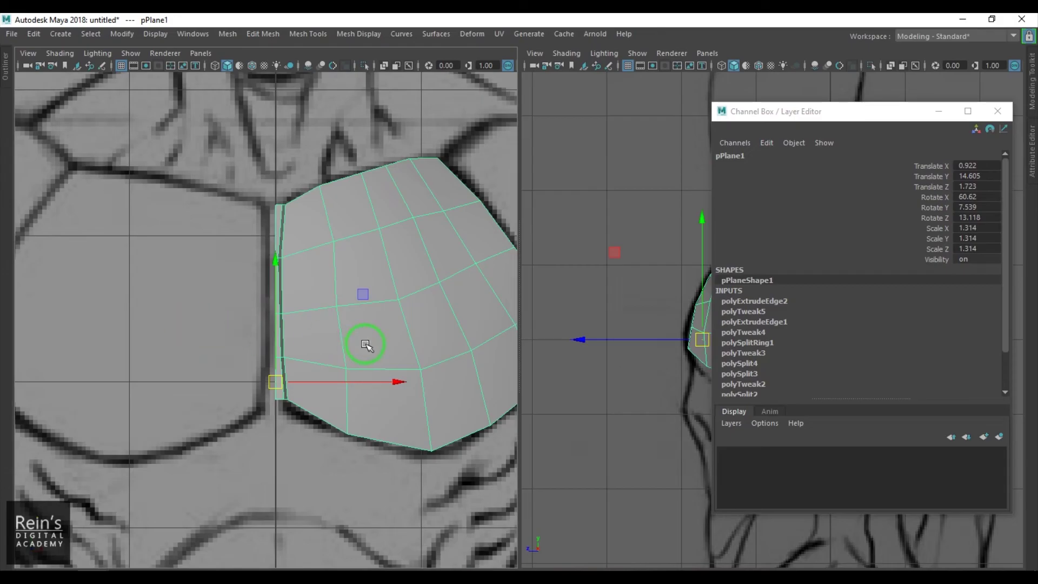
key("space")
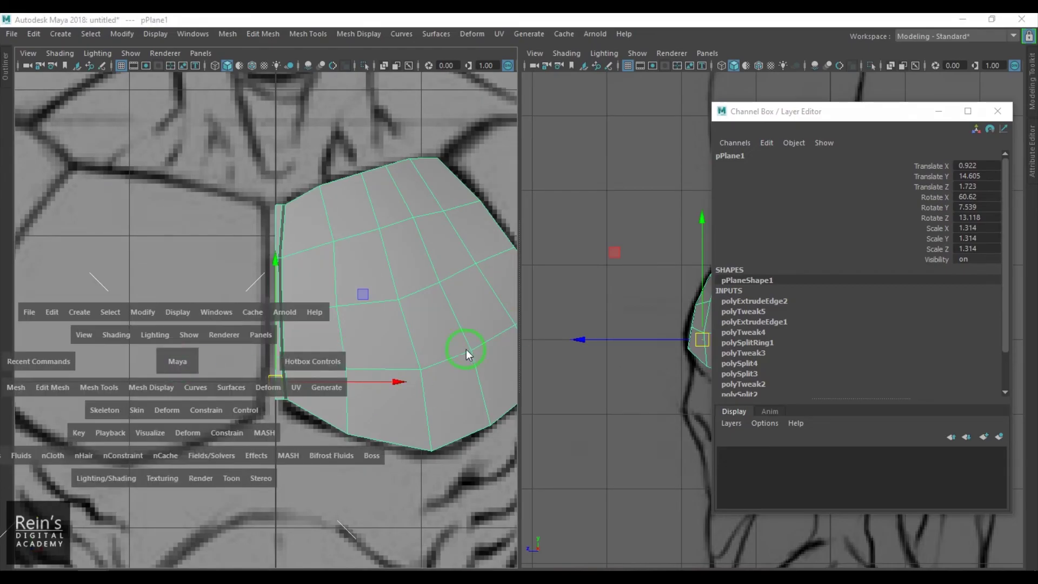
left_click_drag(466, 349, 587, 350)
left_click_drag(476, 366, 621, 365)
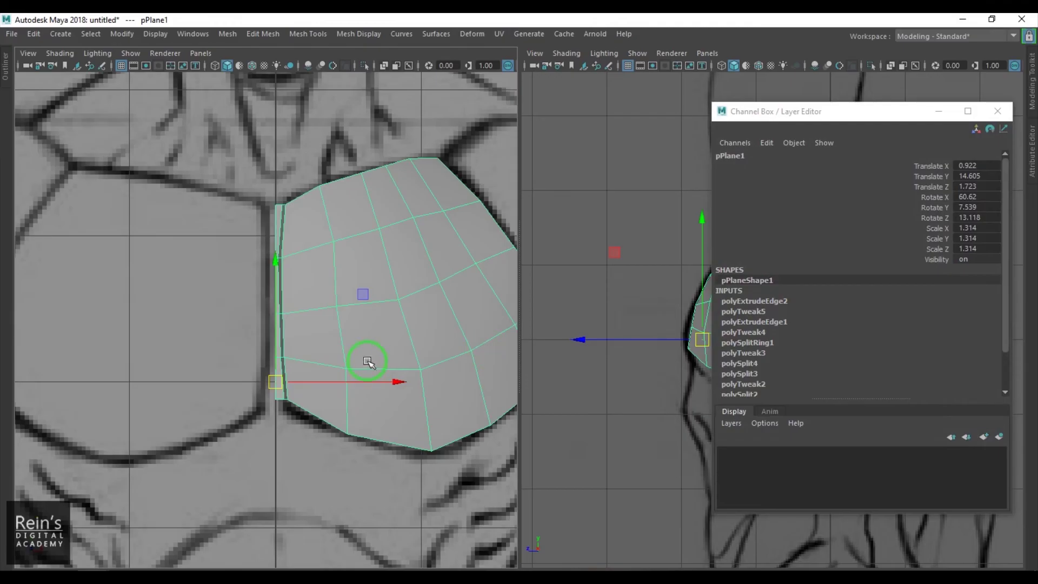
key("alt+shift+d")
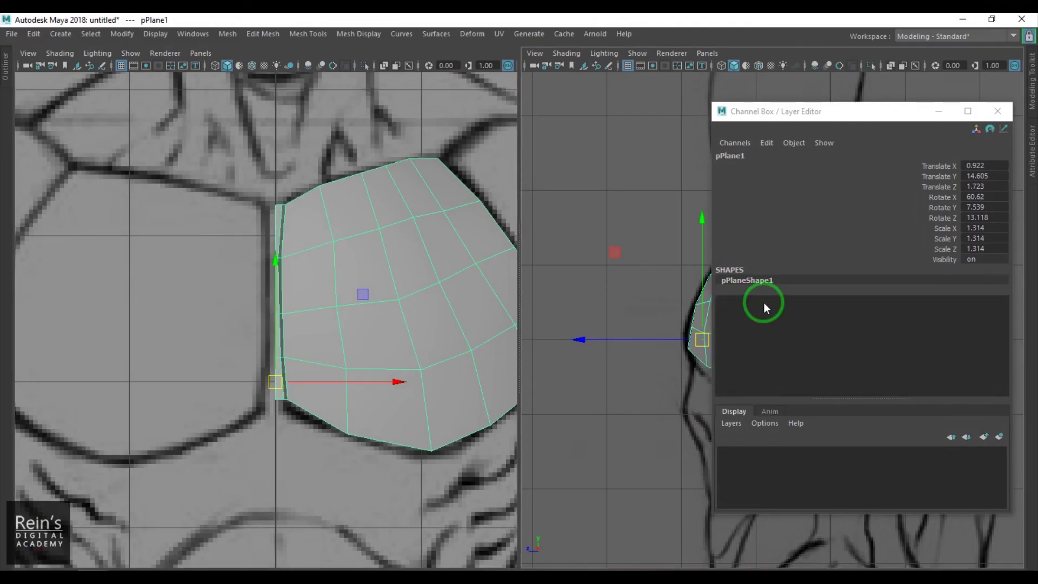
- Freeze the chest plane's transformations and close the Channel Box window
left_click(122, 34)
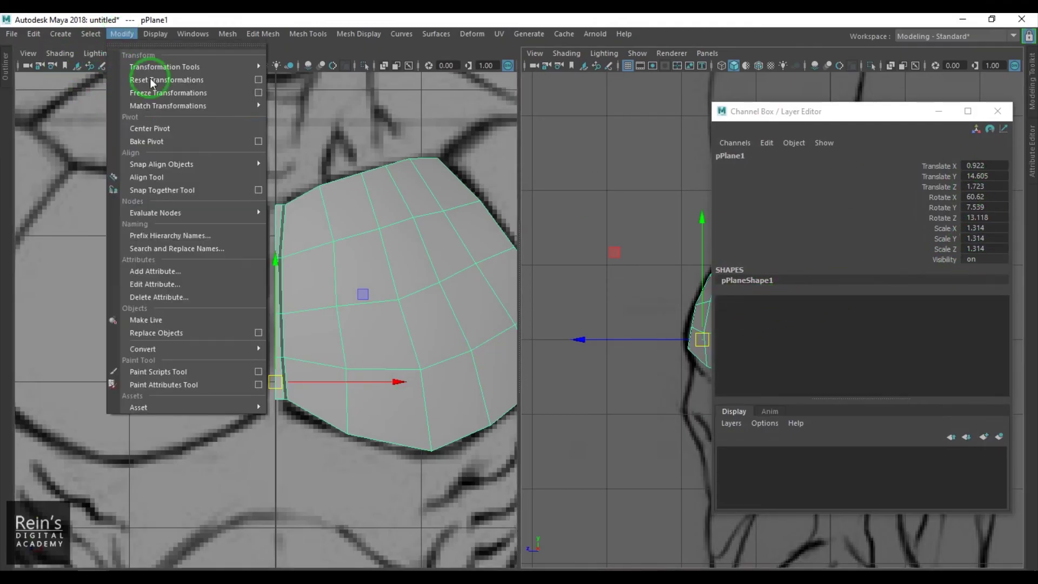
left_click(181, 91)
left_click(997, 110)
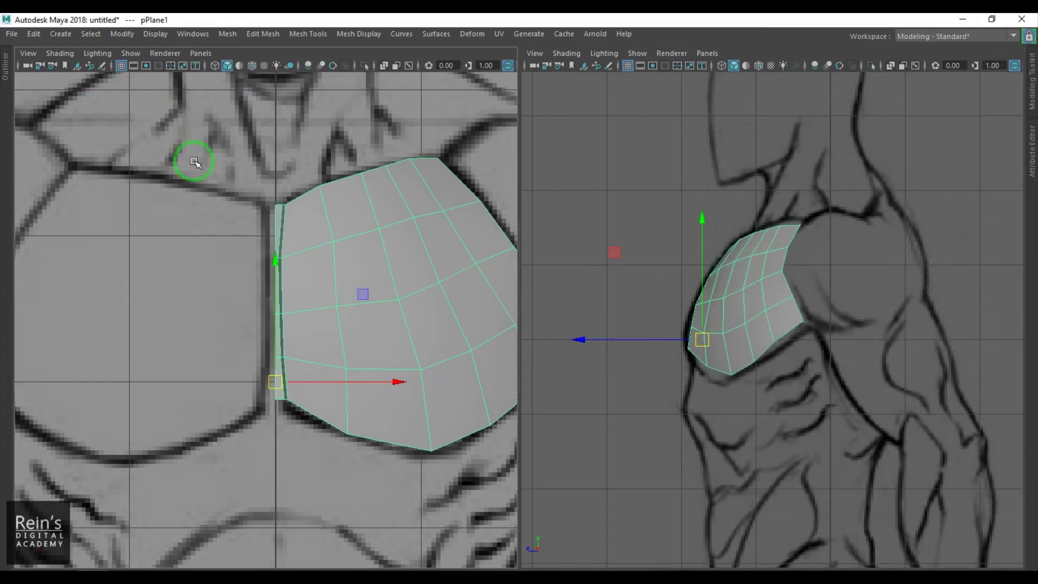
- Reset the Duplicate Special options, then create one instance of the chest plane with an X scale of -1
left_click(34, 34)
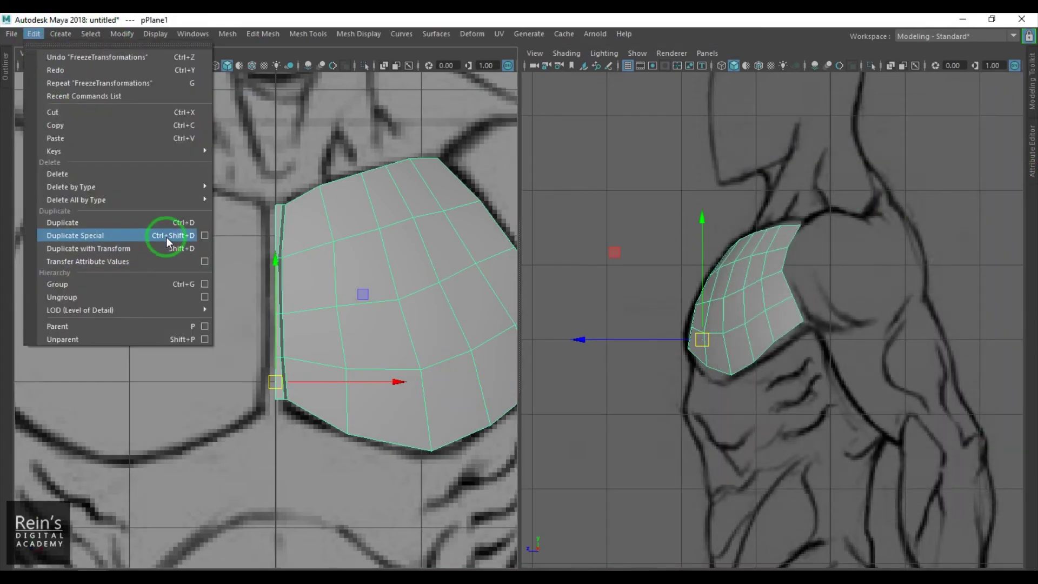
left_click(204, 235)
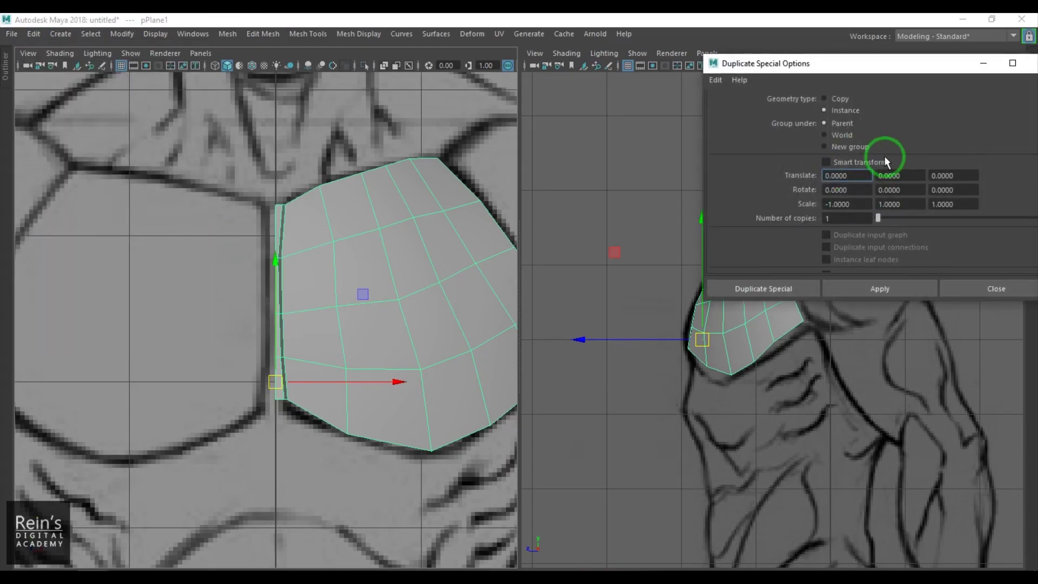
left_click(715, 79)
left_click(726, 105)
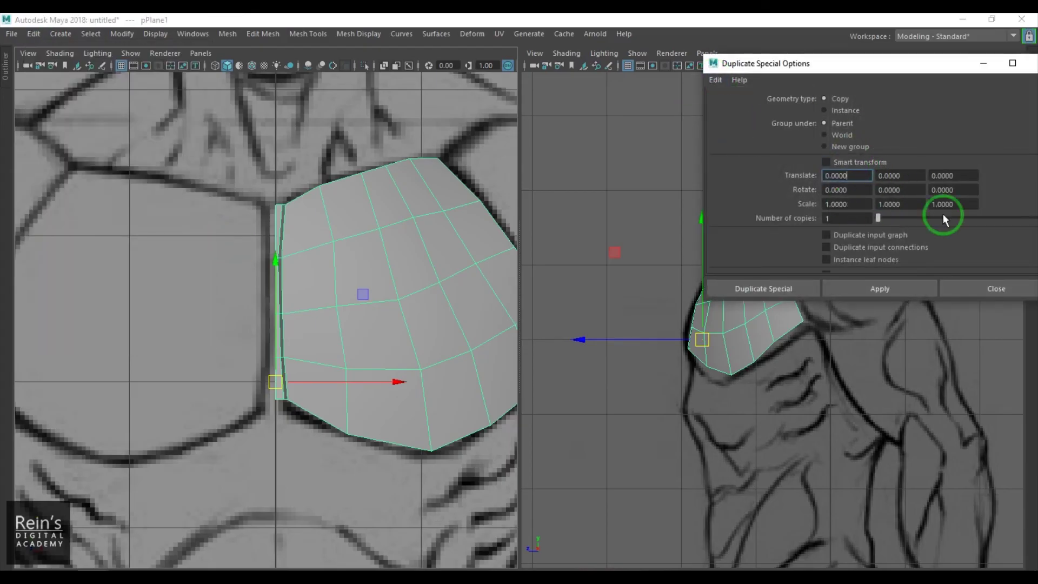
left_click_drag(853, 218, 729, 219)
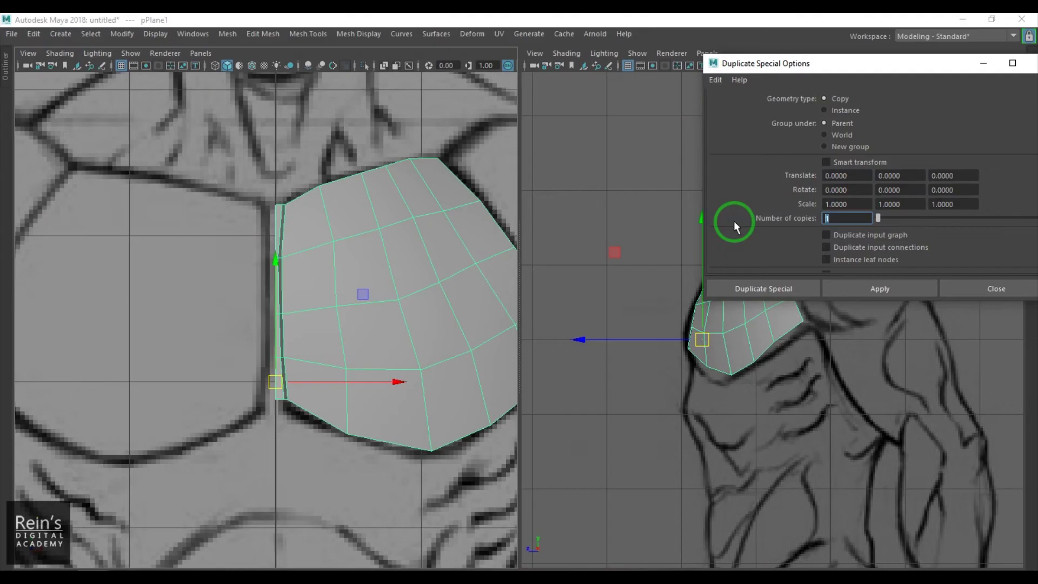
left_click_drag(860, 203, 741, 204)
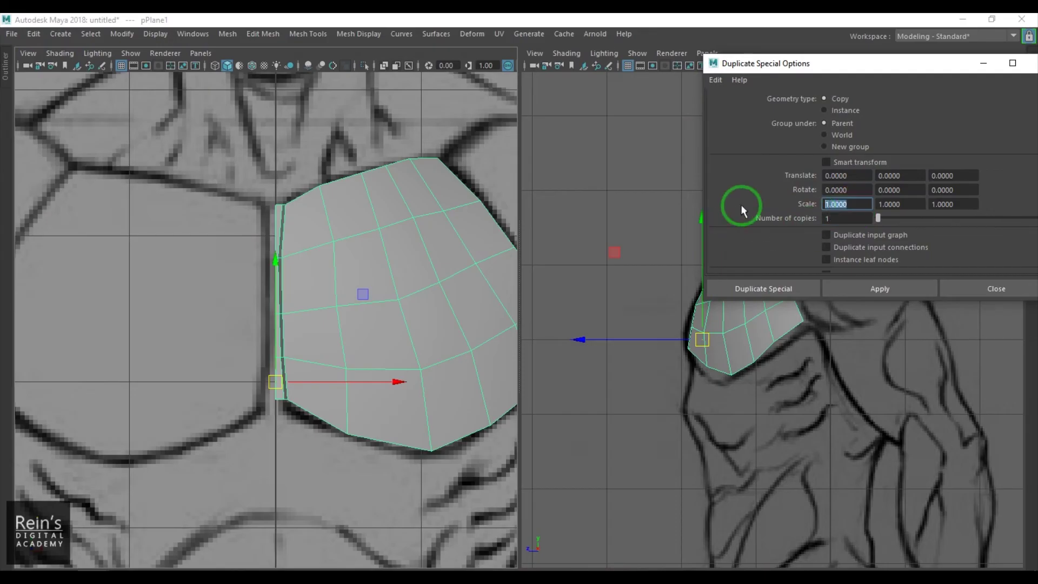
type("-1")
key("Return")
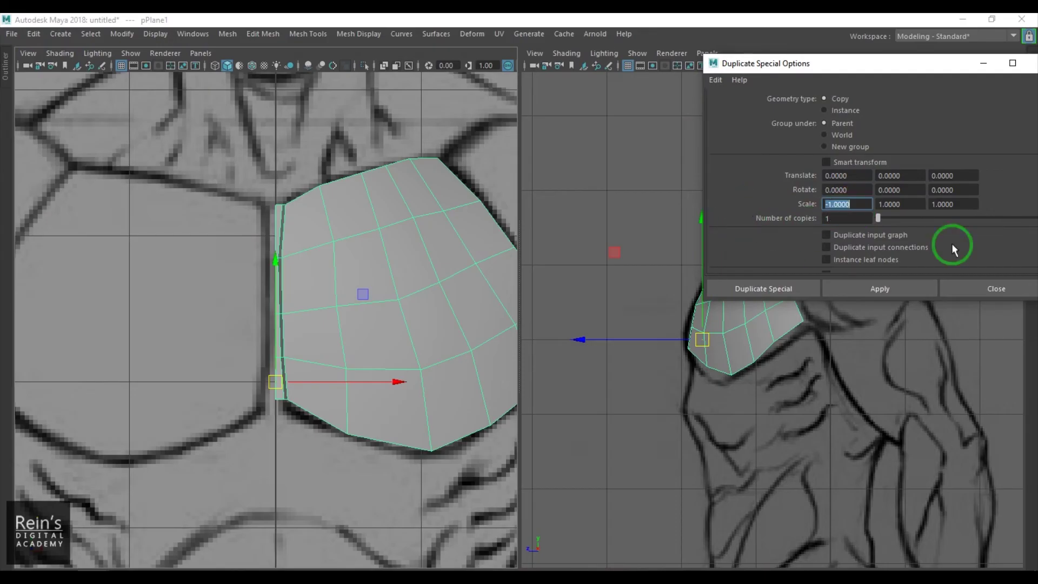
left_click(832, 109)
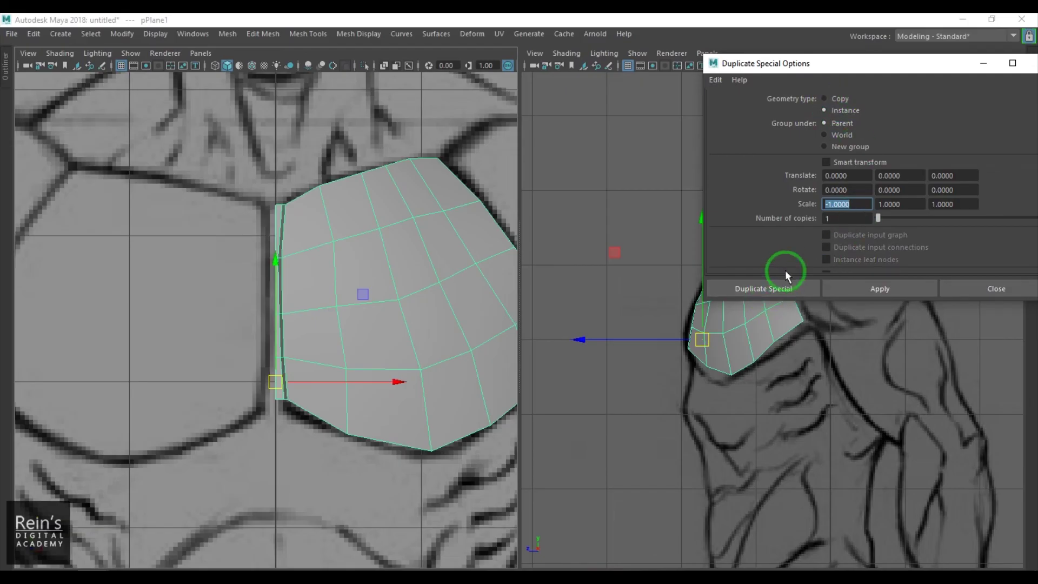
left_click(784, 286)
left_click(327, 480)
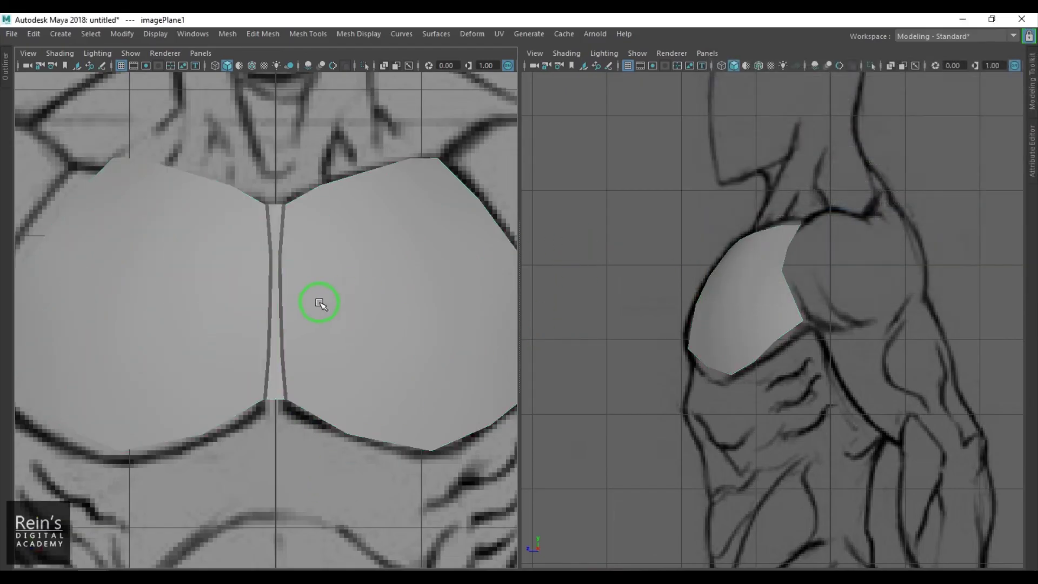
- In the perspective view, select the edge loop where the chest meets the sternum strip and move it slightly outward
key("space")
key("space")
left_click_drag(380, 342, 383, 288)
scroll(660, 298, "down", 3)
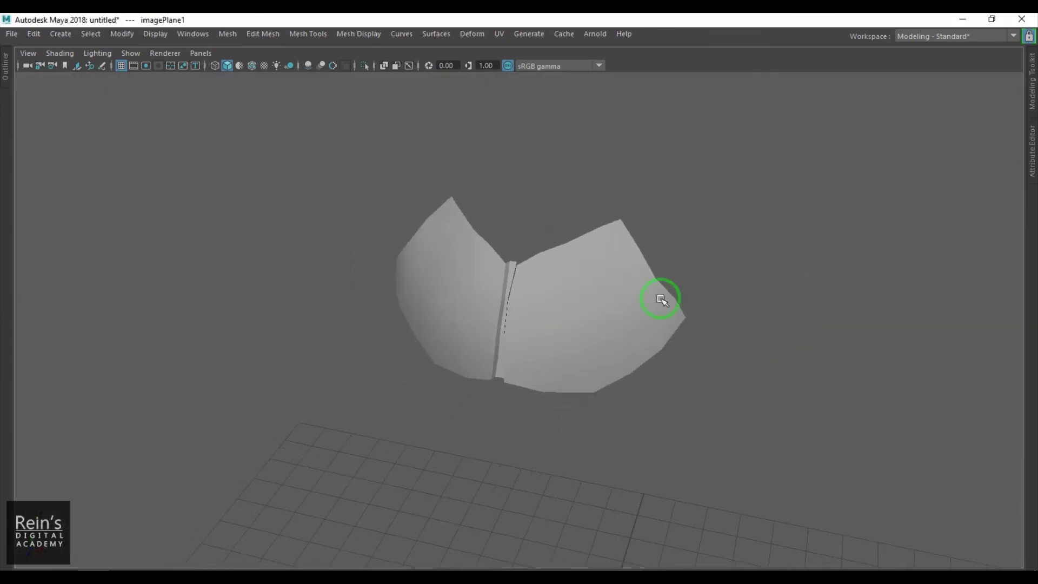
left_click_drag(660, 299, 576, 328, "alt")
left_click(591, 317)
scroll(575, 306, "up", 5)
right_click_drag(575, 303, 571, 254)
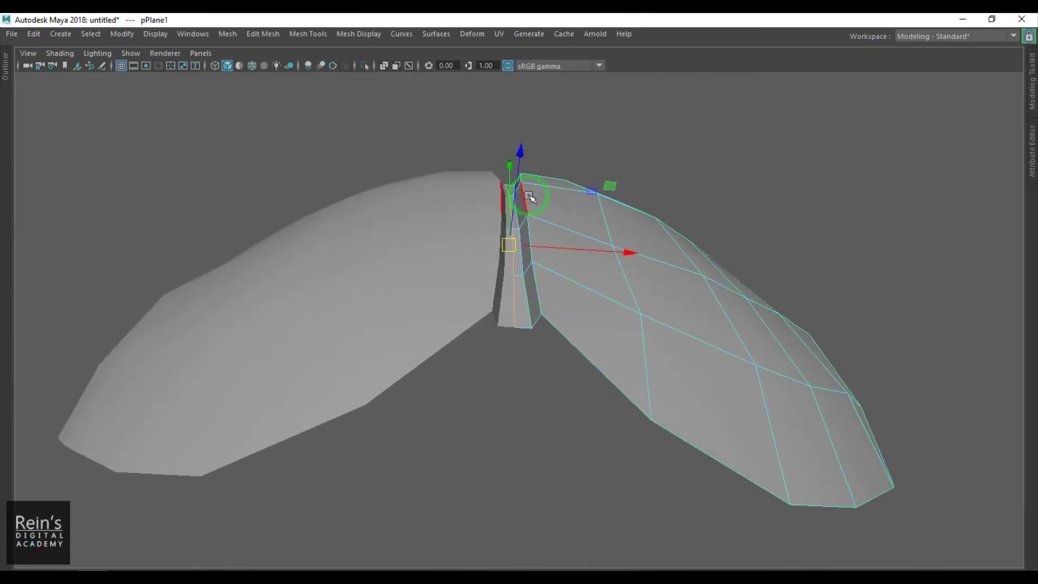
double_click(527, 195)
left_click_drag(545, 290, 556, 262, "alt")
left_click_drag(624, 167, 631, 170)
left_click_drag(627, 233, 583, 318, "alt")
- In the front view, move the lower vertices of the first column beside the sternum inward, and return to object mode
key("space")
left_click_drag(583, 317, 586, 381)
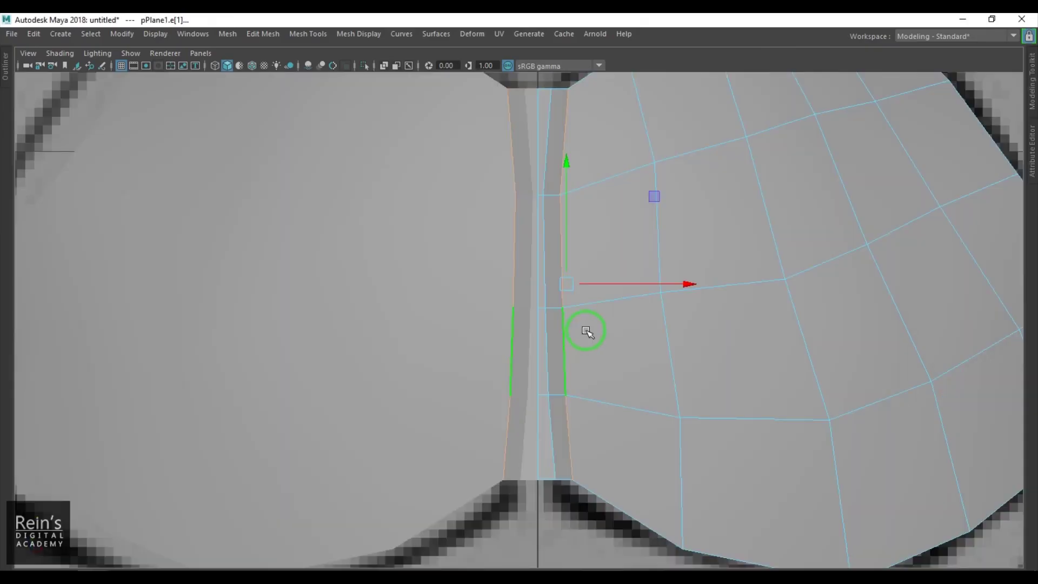
scroll(639, 334, "down", 5)
middle_click_drag(619, 317, 574, 273, "alt")
scroll(583, 294, "up", 1)
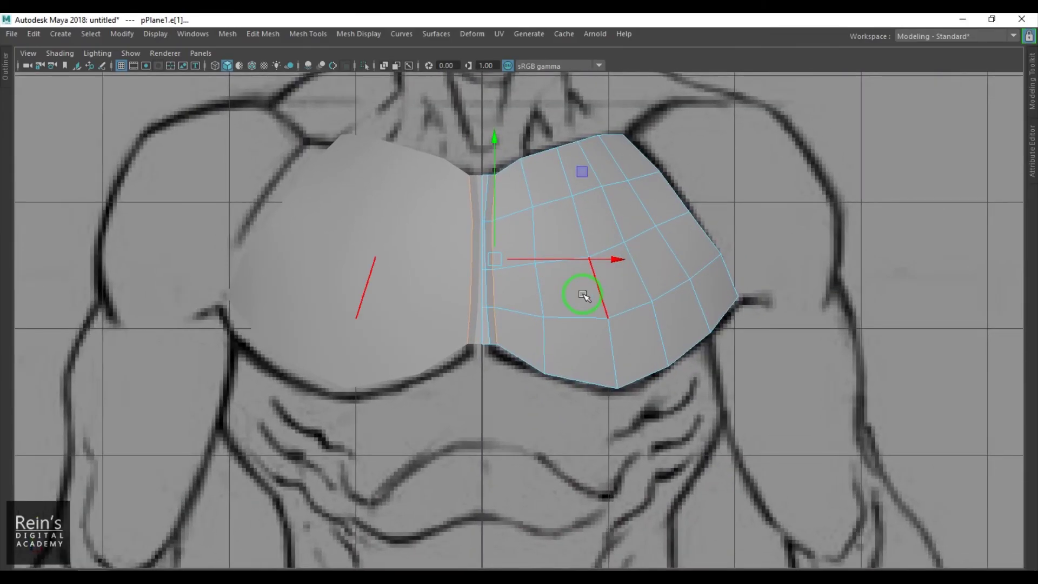
right_click_drag(551, 381, 499, 354)
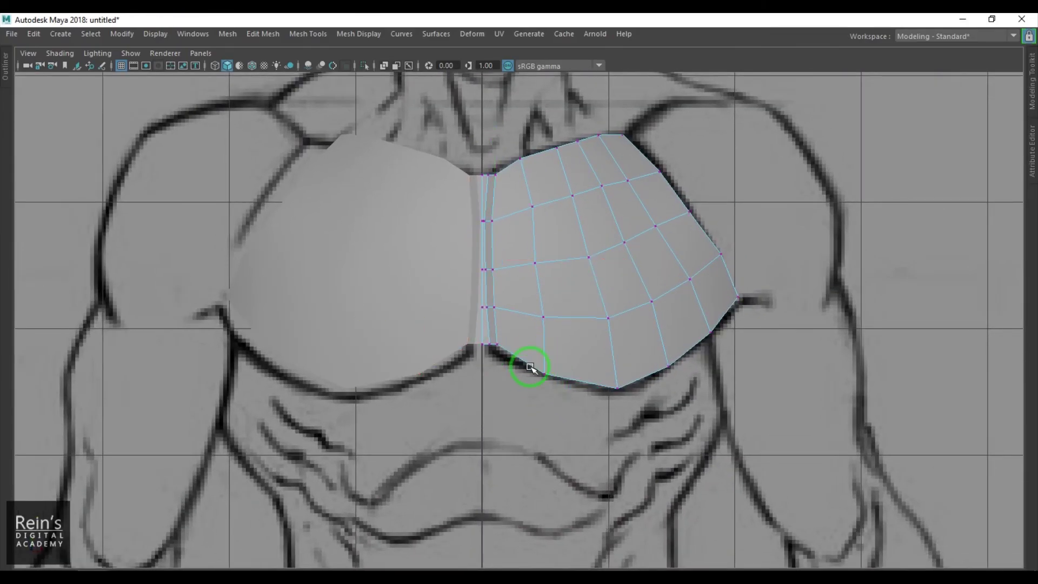
left_click_drag(557, 384, 531, 361)
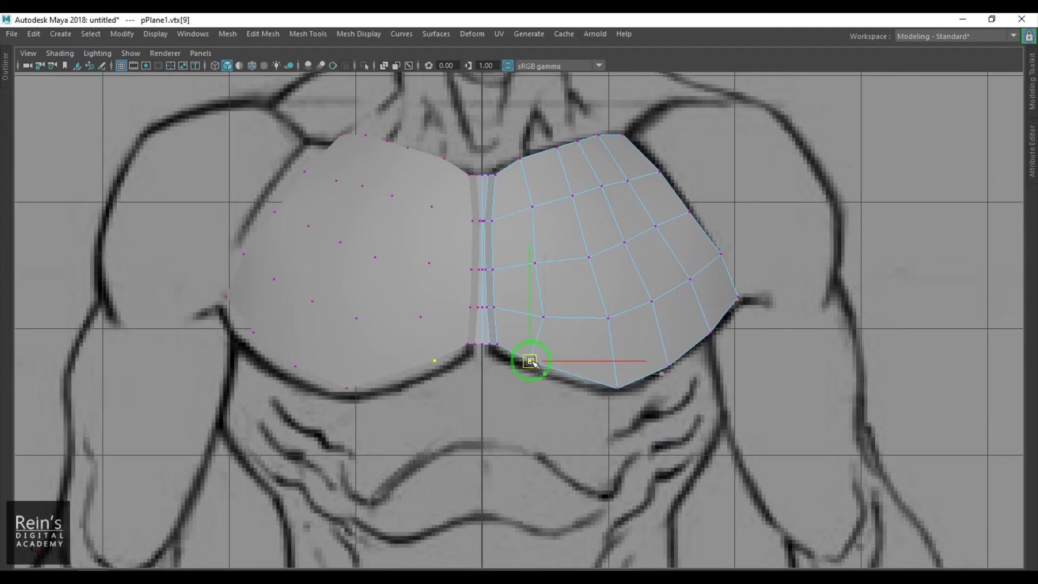
left_click_drag(542, 313, 533, 317)
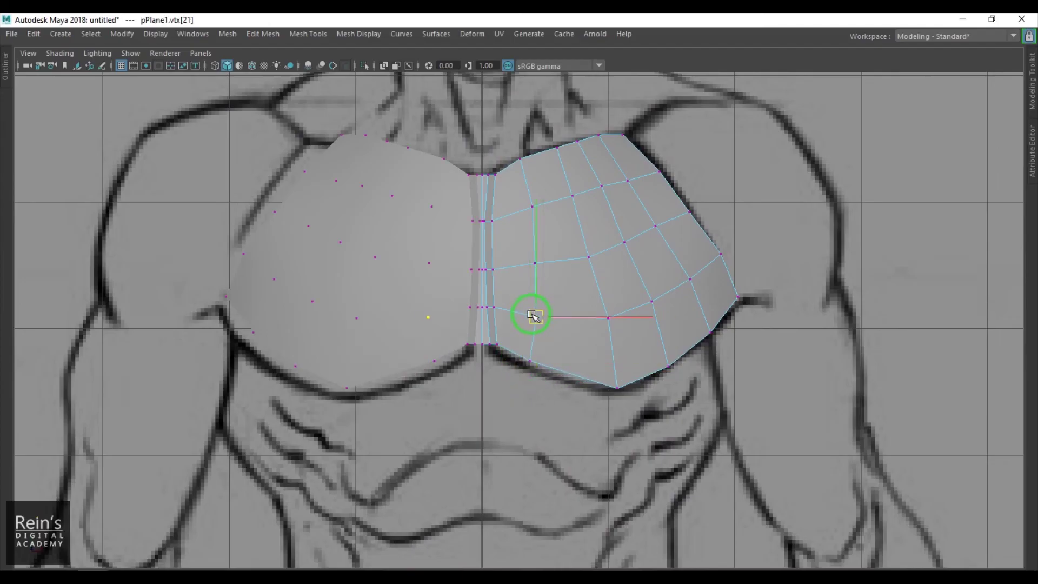
left_click(531, 200)
left_click(562, 149)
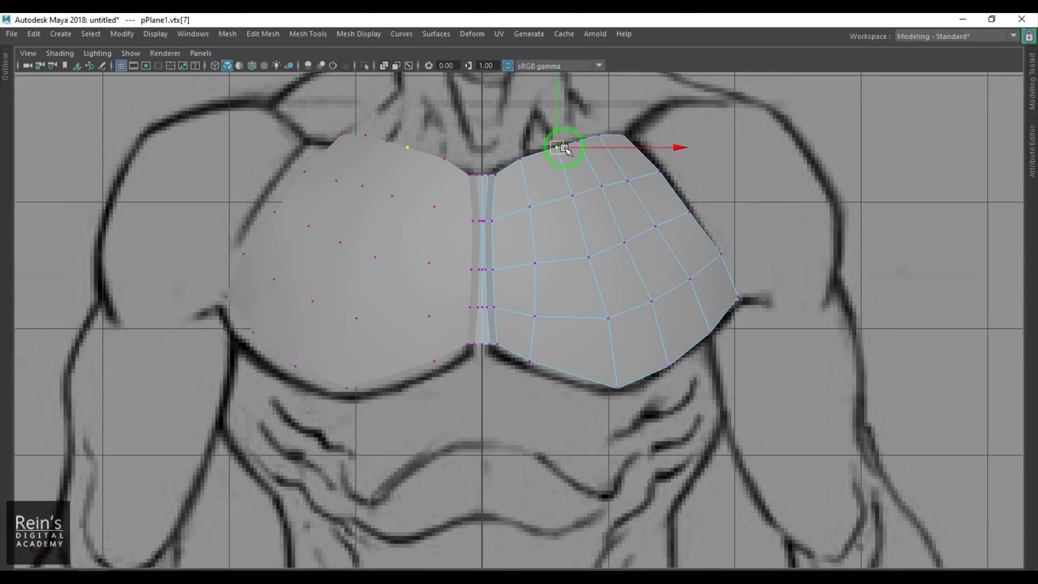
key("F8")
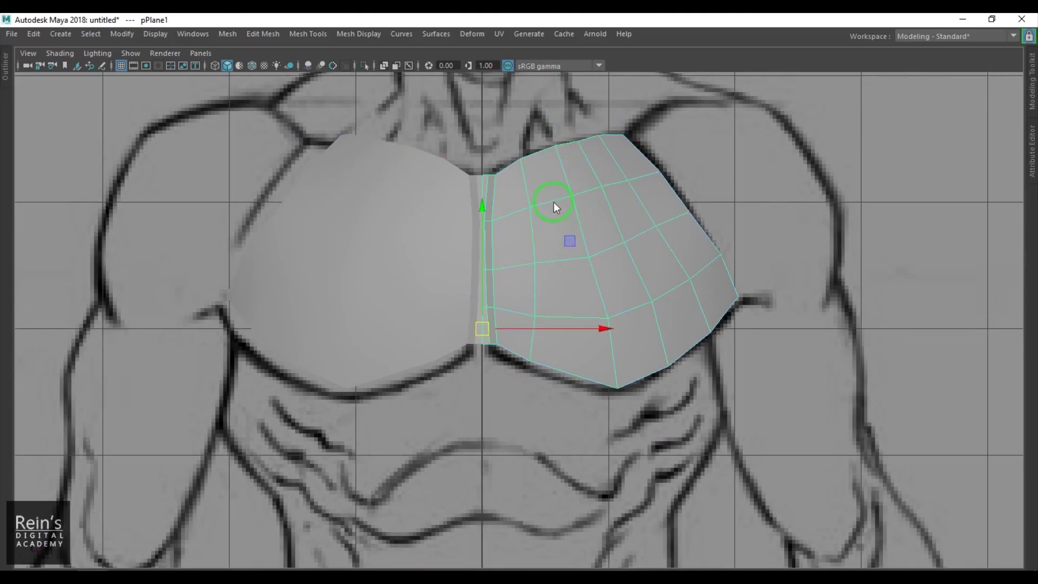
- Split the edge ring between the second and third chest columns with a new vertical loop, and turn off the view's colour management
key("F10")
left_click(557, 201)
right_click_drag(623, 186, 637, 240, "ctrl")
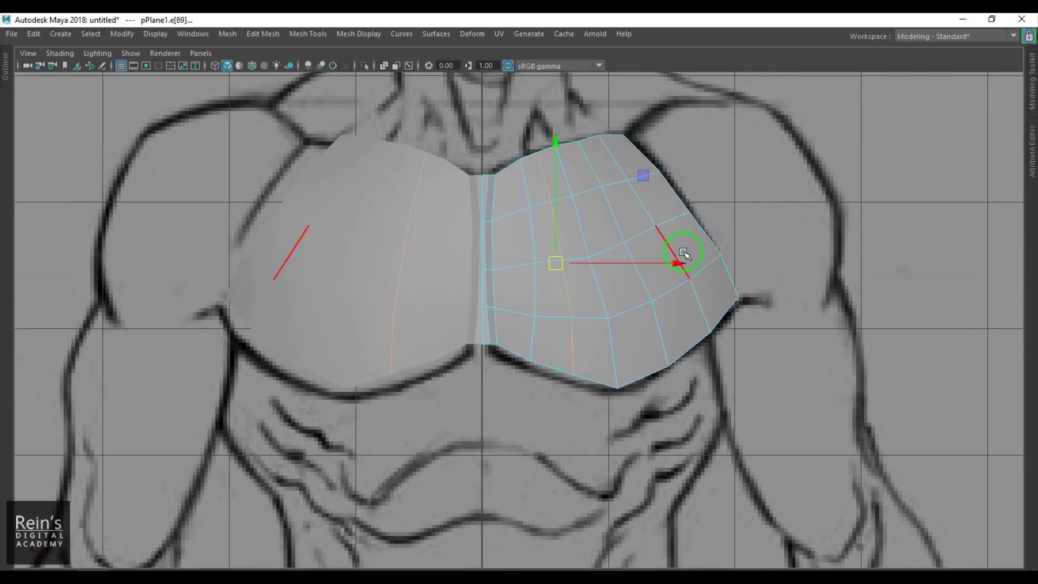
left_click(509, 66)
scroll(556, 247, "up", 3)
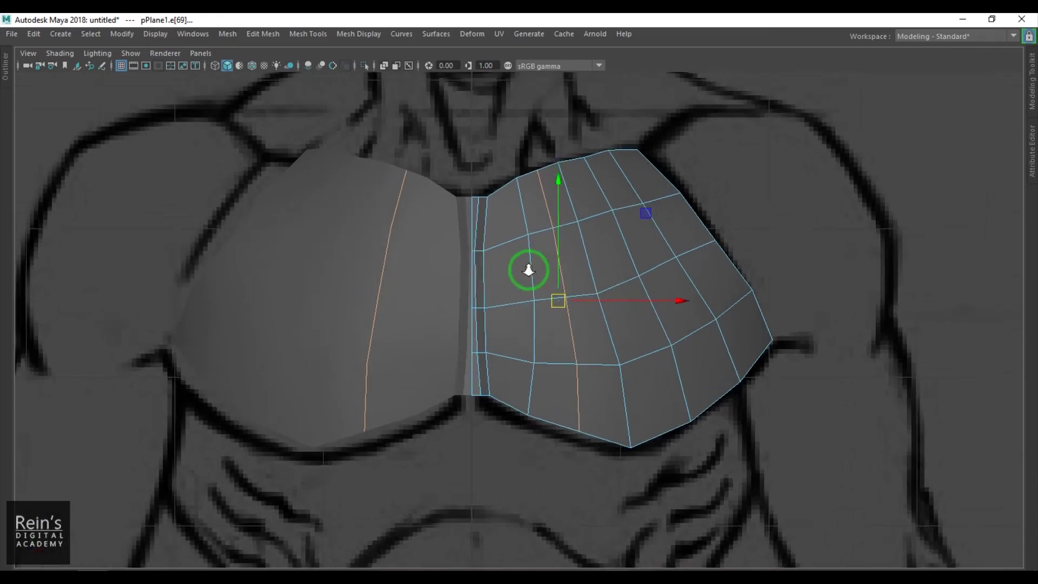
- Slide the two vertical edge loops nearest the sternum strip toward the body's centre with Slide Edge
left_click(522, 209)
double_click(521, 211)
right_click(614, 219, "shift")
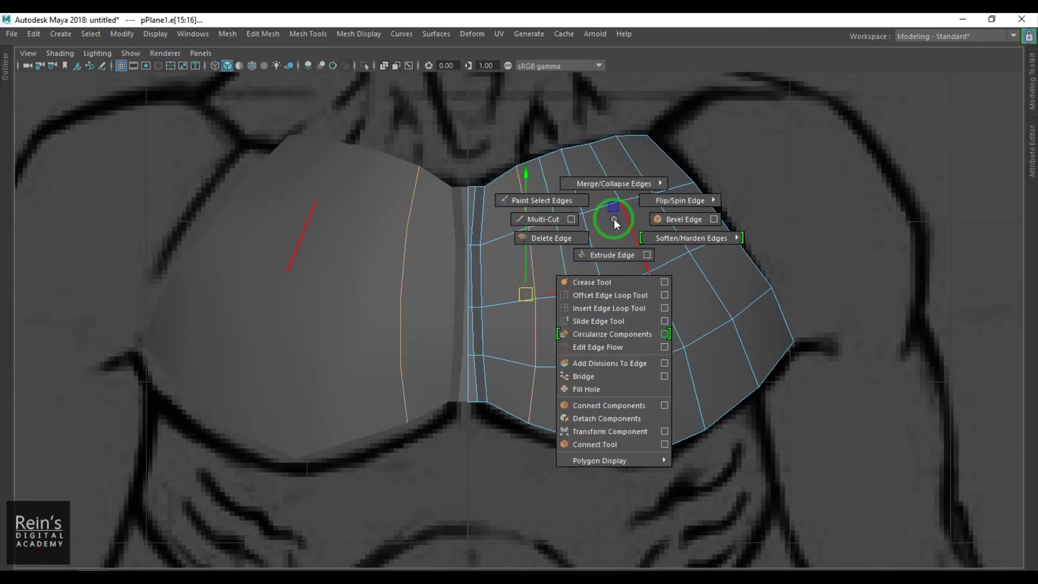
right_click_drag(614, 218, 595, 318, "shift")
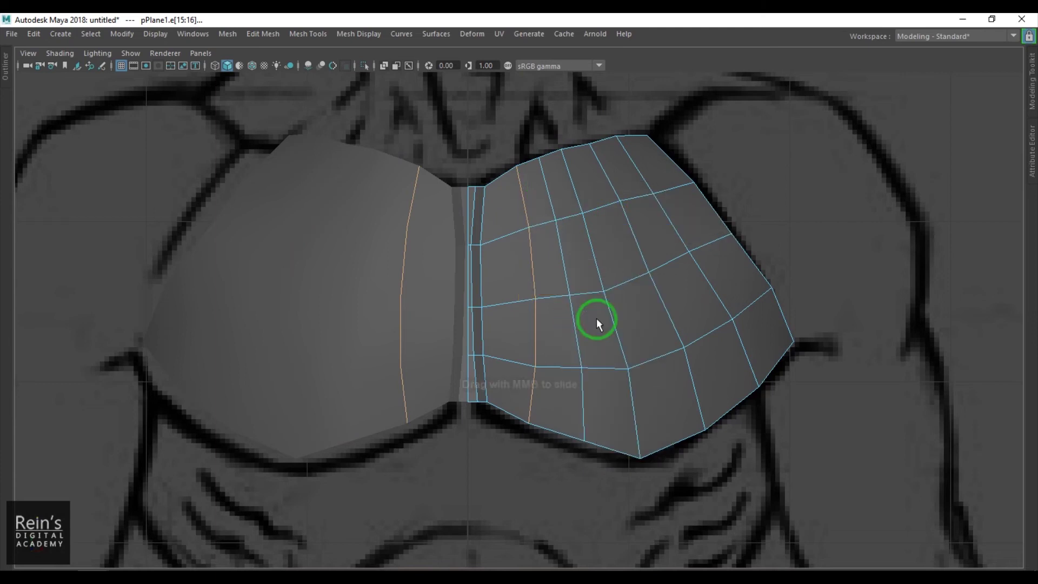
middle_click_drag(595, 318, 555, 332)
key("w")
- Move the chest's lower border vertices near the sternum down to the reference outline
key("F9")
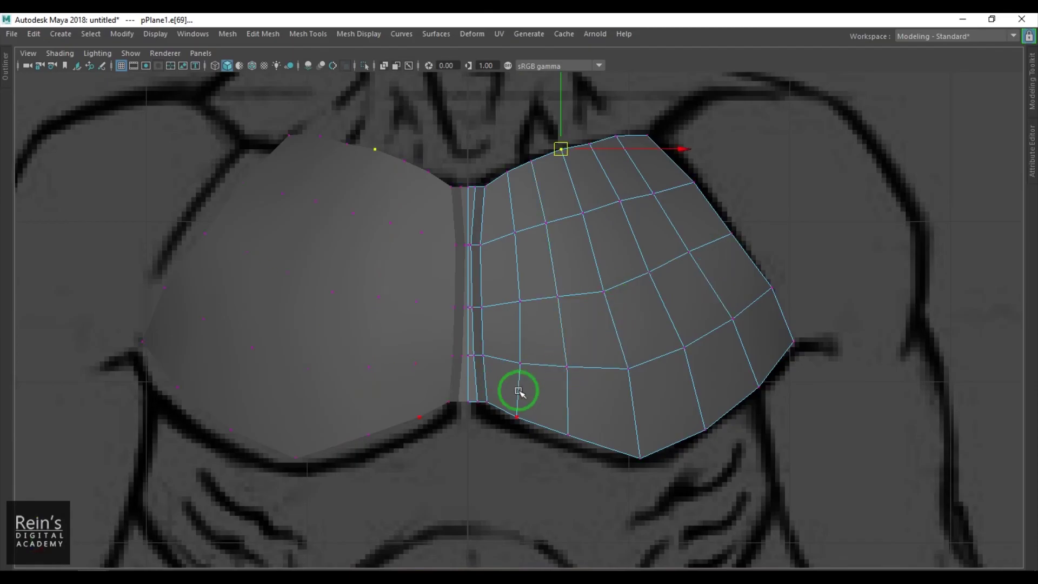
left_click(517, 417)
left_click_drag(518, 422, 515, 429)
left_click_drag(579, 448, 559, 428)
left_click_drag(567, 435, 565, 449)
left_click_drag(753, 470, 681, 411)
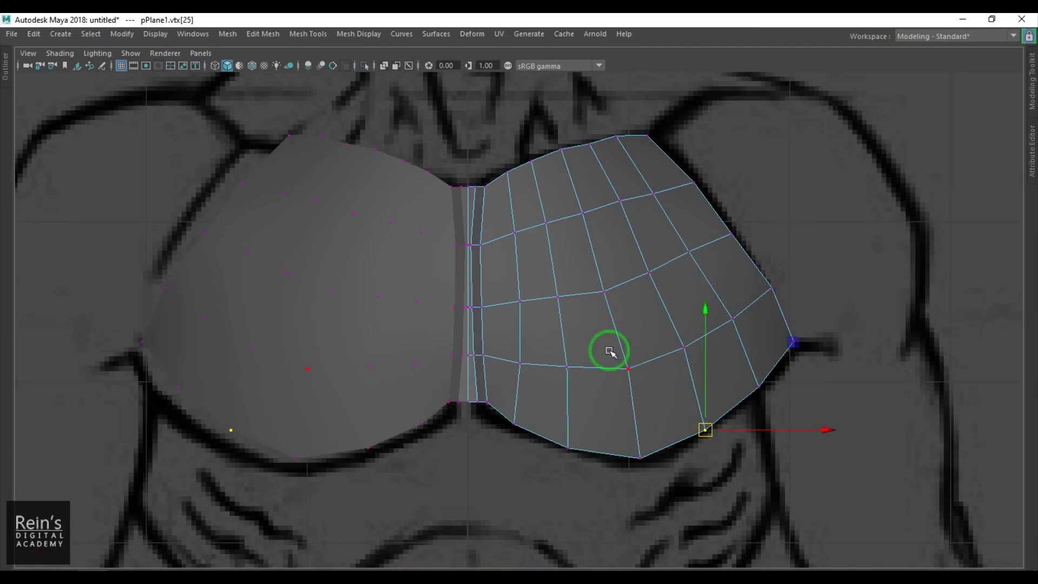
- Adjust the chest's interior vertices in the front view to even out the middle and lower edge rows
left_click(654, 277)
left_click(692, 254)
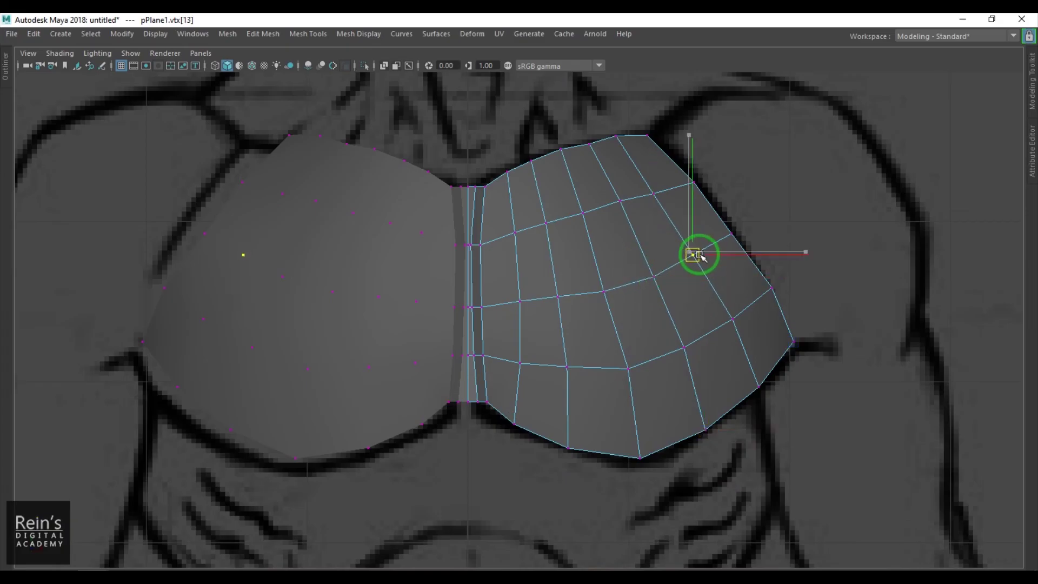
left_click(605, 291)
left_click(557, 296)
left_click_drag(557, 297, 531, 318)
left_click_drag(520, 303, 520, 310)
right_click_drag(520, 312, 568, 408, "alt")
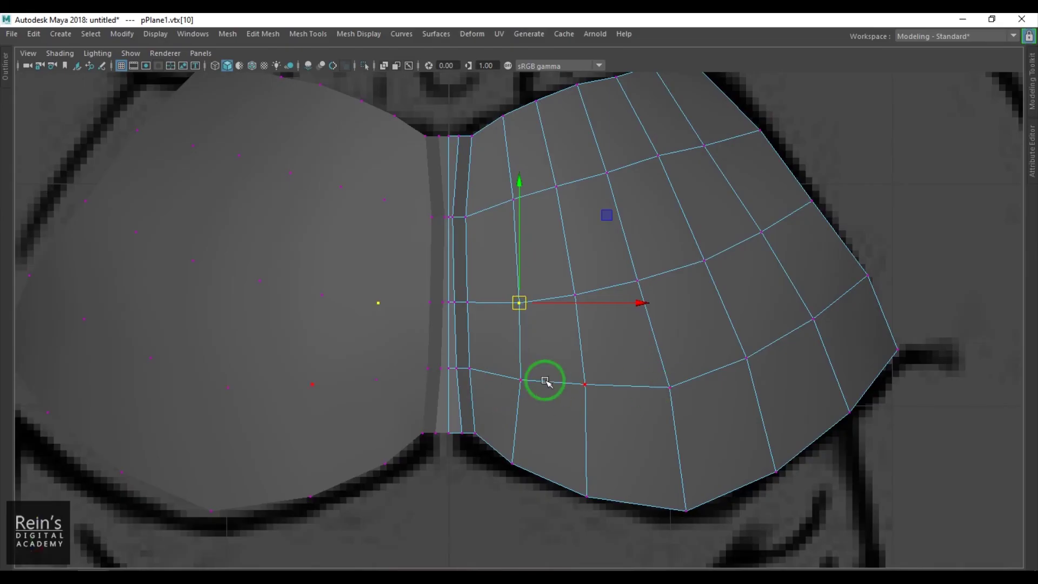
left_click(585, 385)
left_click_drag(585, 384, 585, 390)
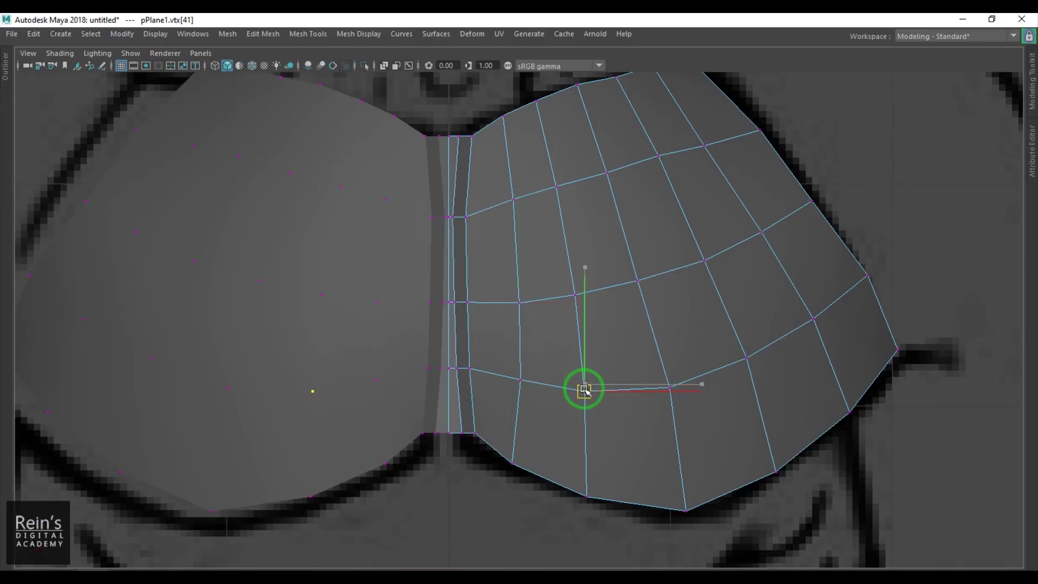
- Adjust the vertices along and just below the chest's upper border to even their spacing, and return to object mode
middle_click_drag(715, 194, 699, 248, "alt")
left_click(689, 236)
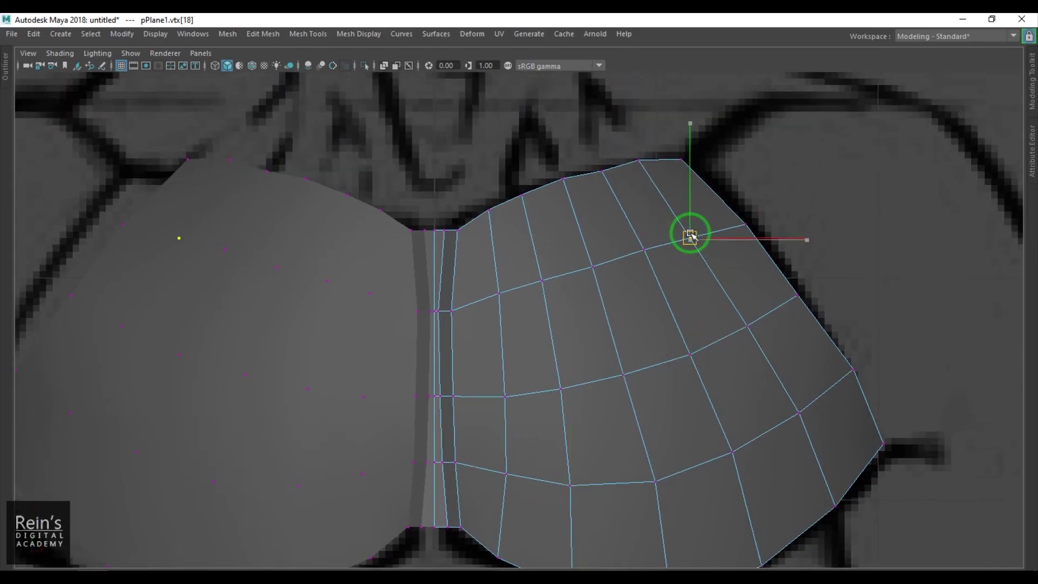
left_click_drag(639, 160, 644, 163)
left_click(602, 171)
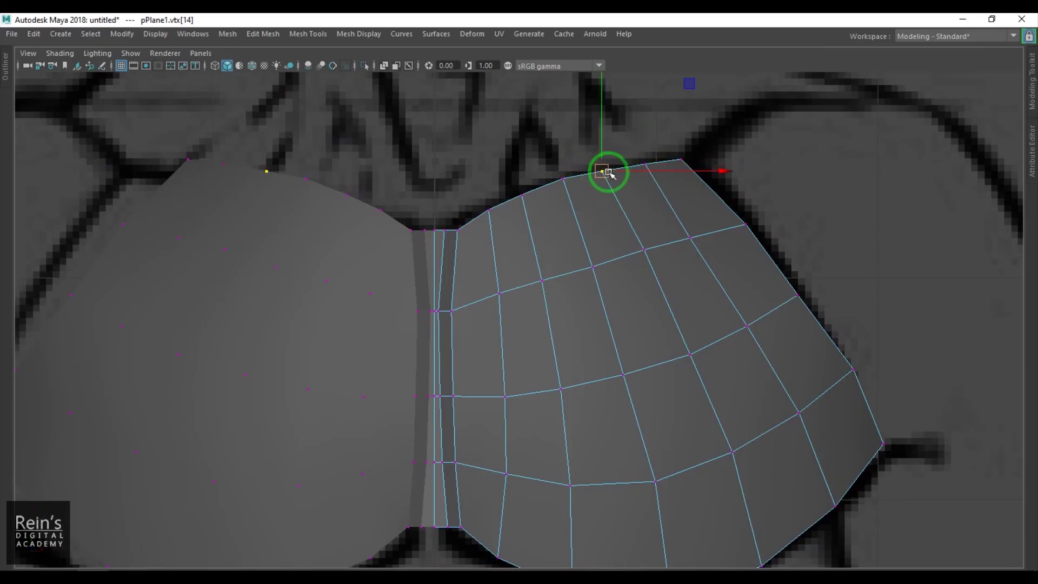
left_click(608, 172)
key("F8")
right_click_drag(741, 320, 634, 316, "alt")
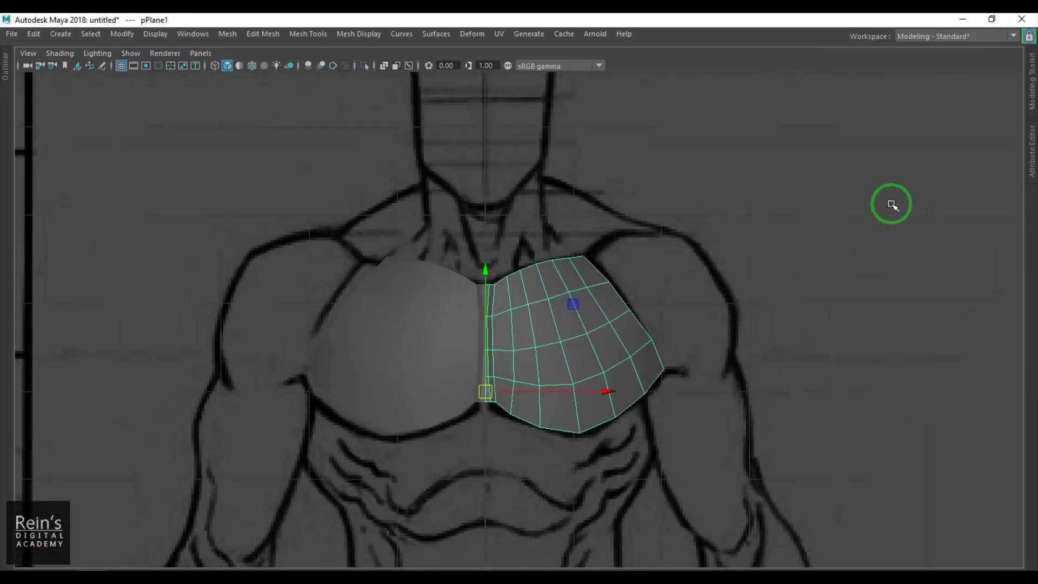
- Extrude the lower border edges of the half chest backward into a thin rim in the perspective view
left_click(891, 205)
middle_click_drag(656, 363, 688, 299, "alt")
right_click_drag(644, 305, 676, 304, "alt")
left_click(664, 304)
scroll(654, 311, "up", 2)
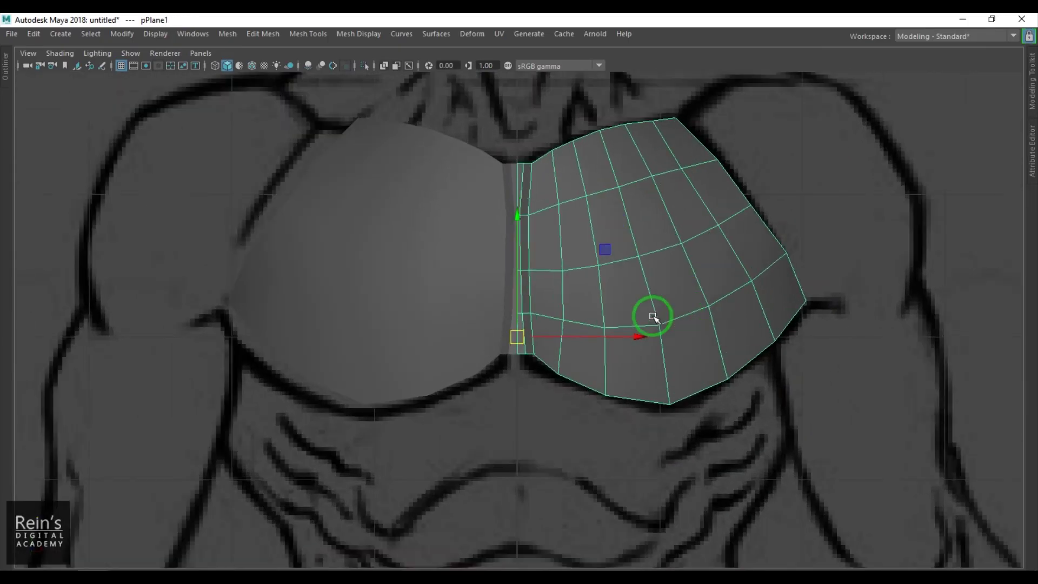
key("space")
left_click_drag(665, 371, 640, 268)
key("F10")
double_click(508, 303)
left_click_drag(618, 348, 609, 364, "alt")
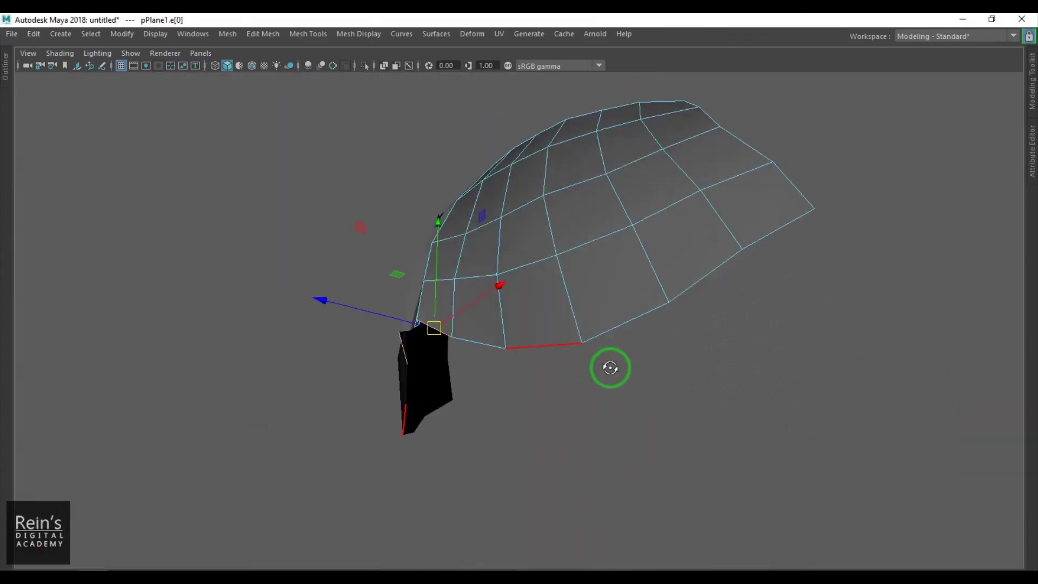
left_click_drag(667, 347, 634, 301, "alt")
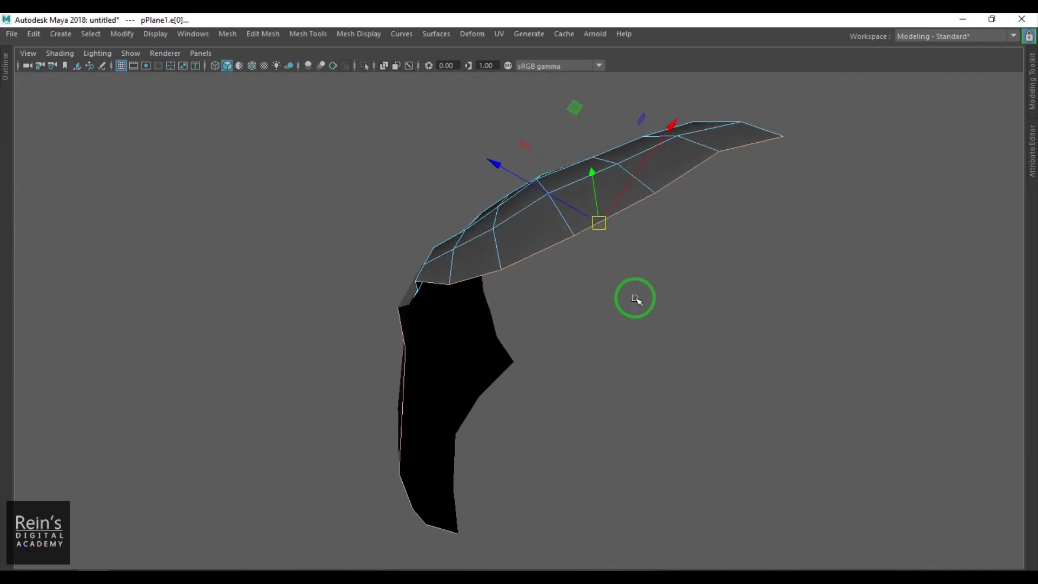
left_click_drag(575, 106, 580, 116, "shift")
left_click_drag(539, 227, 585, 248, "alt")
- Merge the extruded rim's end vertex with the adjacent sternum strip vertex using Merge Vertices To Center
key("F9")
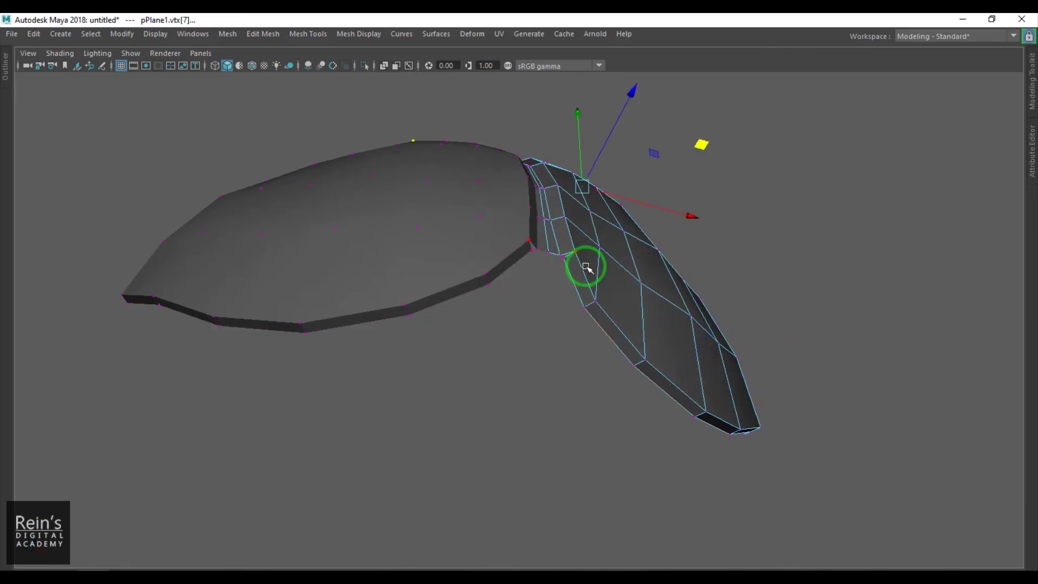
middle_click_drag(579, 273, 542, 278, "alt")
right_click_drag(542, 278, 579, 268, "alt")
scroll(579, 268, "up", 1)
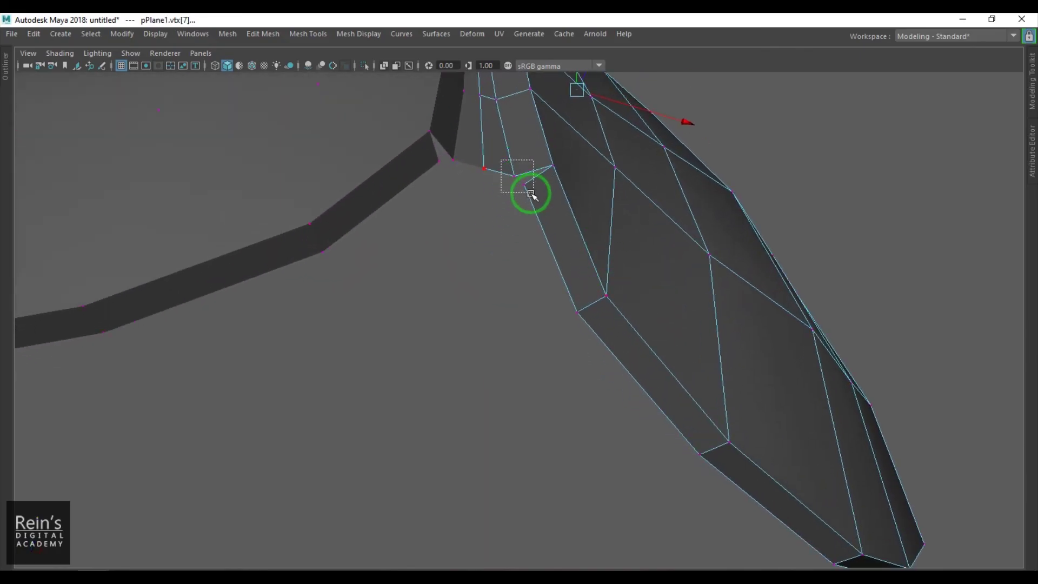
left_click_drag(531, 193, 538, 238)
key("ctrl+z")
middle_click_drag(514, 182, 500, 257, "alt")
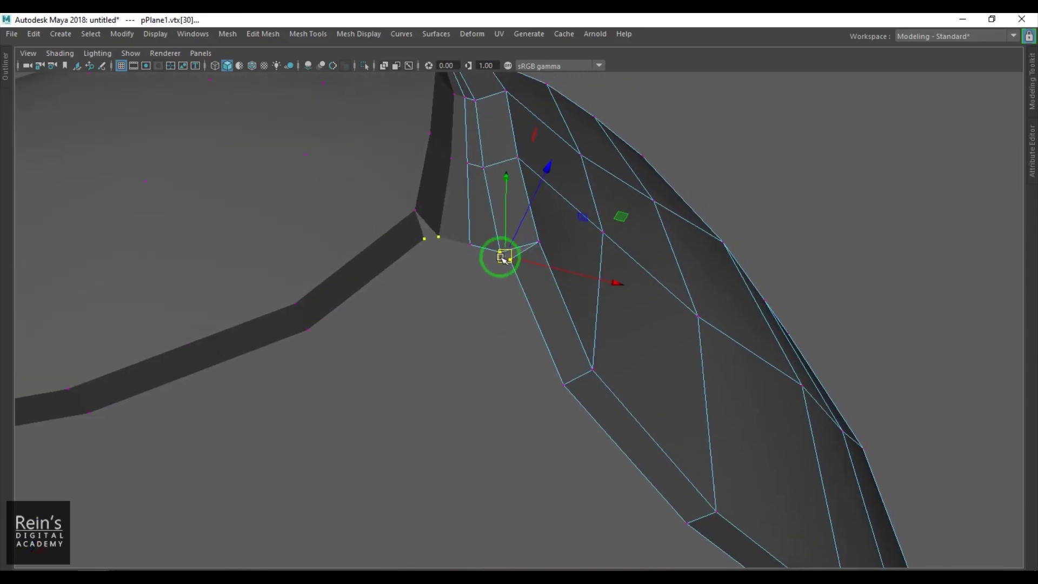
left_click_drag(502, 259, 513, 319, "alt")
right_click(435, 308, "shift")
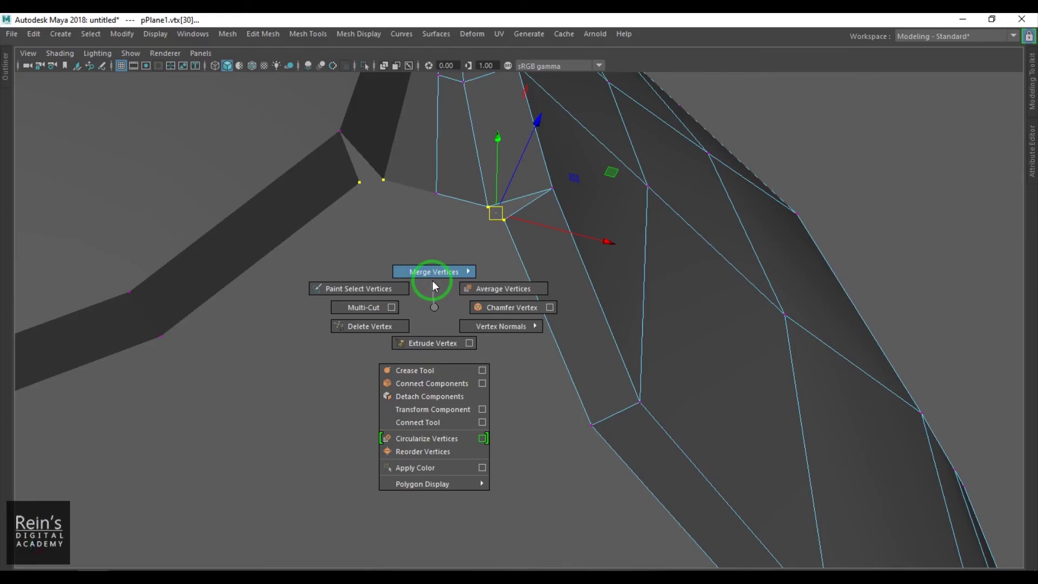
left_click(433, 263)
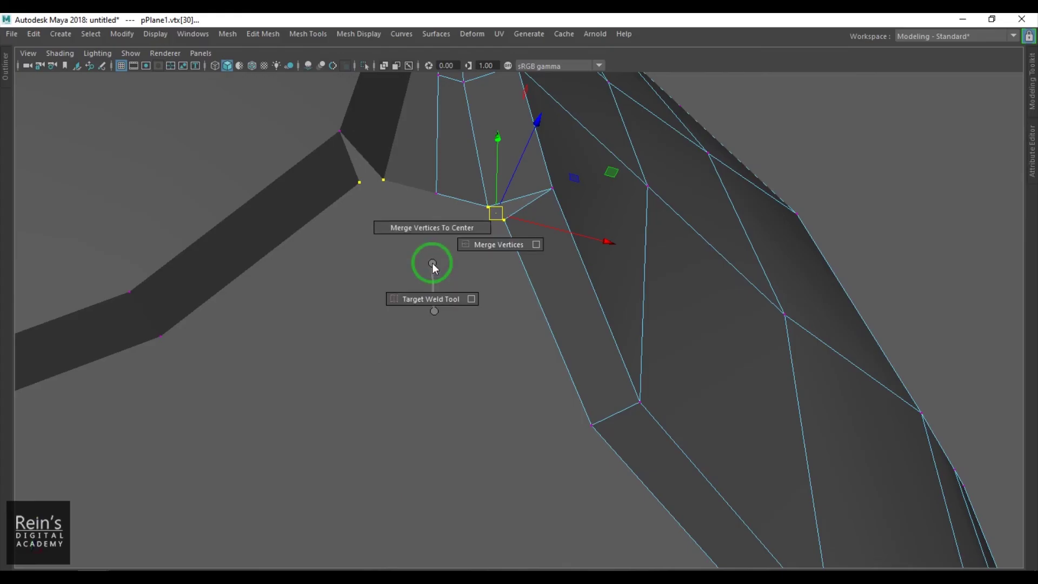
left_click(433, 227)
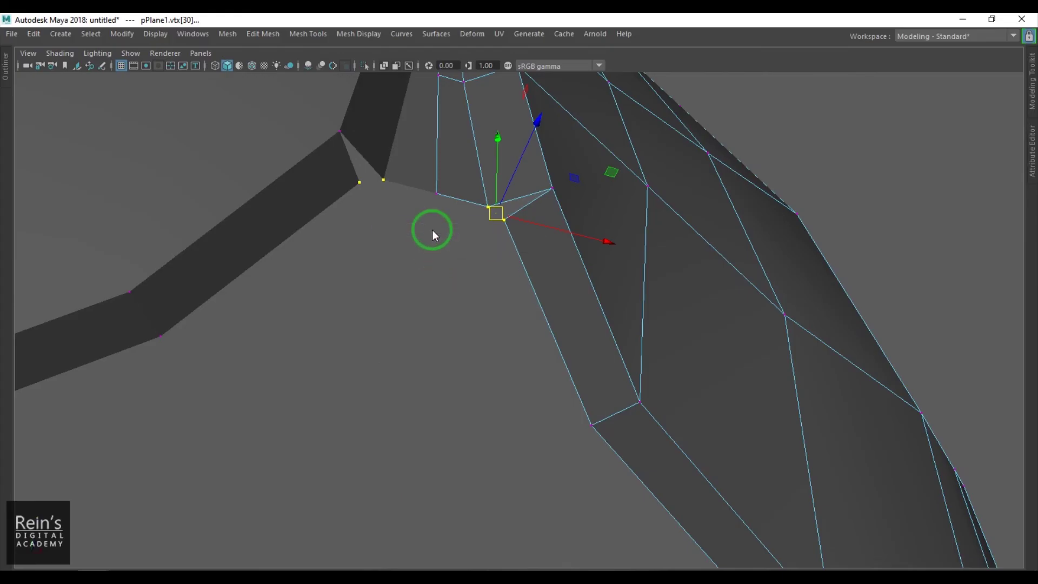
- Reposition the two pairs of lower rim vertices nearest the sternum in depth to smooth the rim's inner corner
left_click_drag(498, 234, 502, 322, "alt")
left_click_drag(525, 283, 480, 243)
left_click_drag(466, 293, 461, 274, "alt")
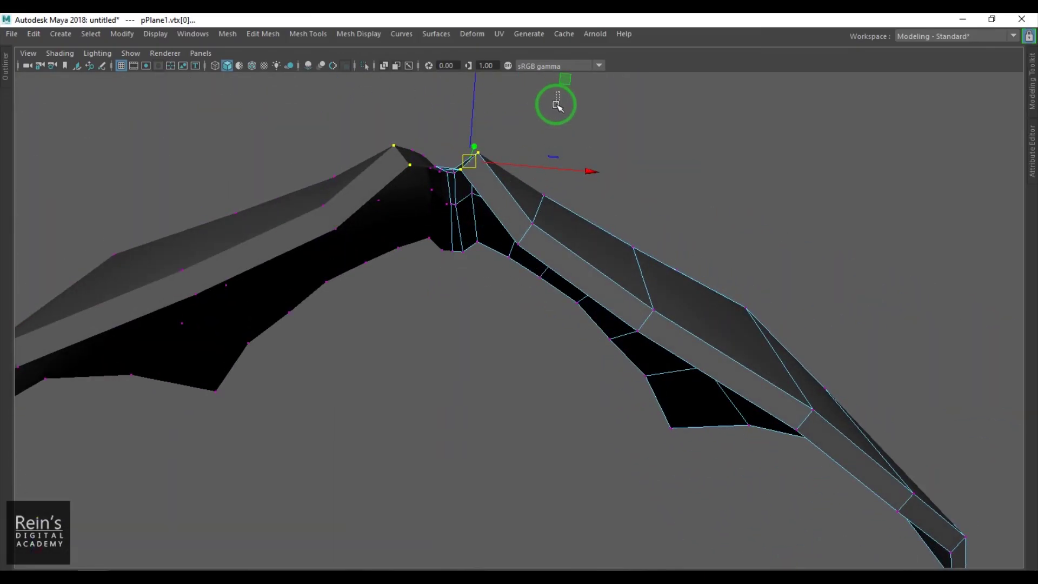
left_click_drag(557, 105, 565, 92)
left_click_drag(550, 157, 532, 215, "alt")
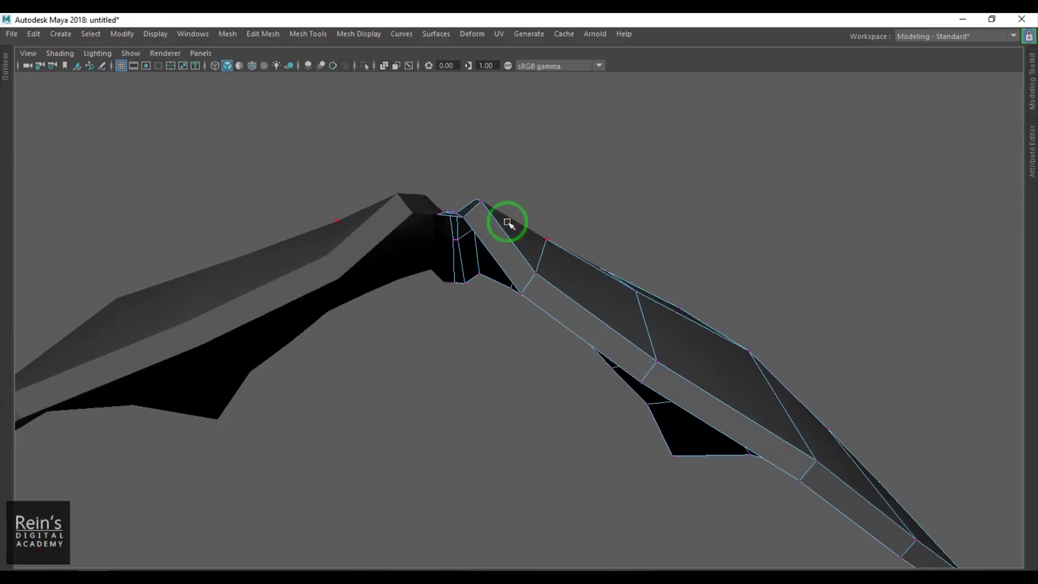
left_click_drag(475, 230, 473, 367, "alt")
left_click_drag(473, 366, 508, 278, "alt")
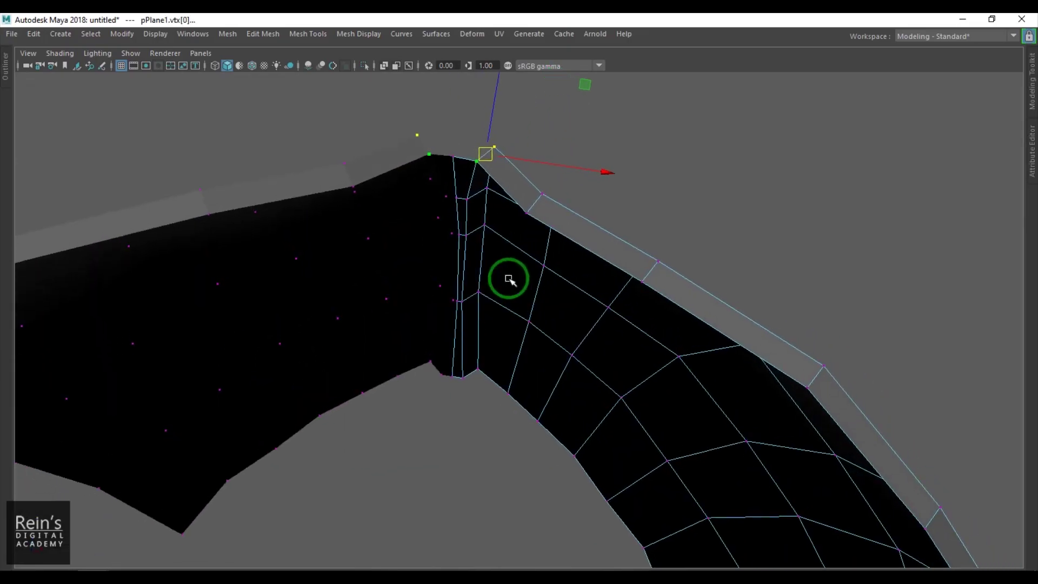
left_click_drag(586, 86, 578, 97)
left_click_drag(559, 213, 509, 232, "alt")
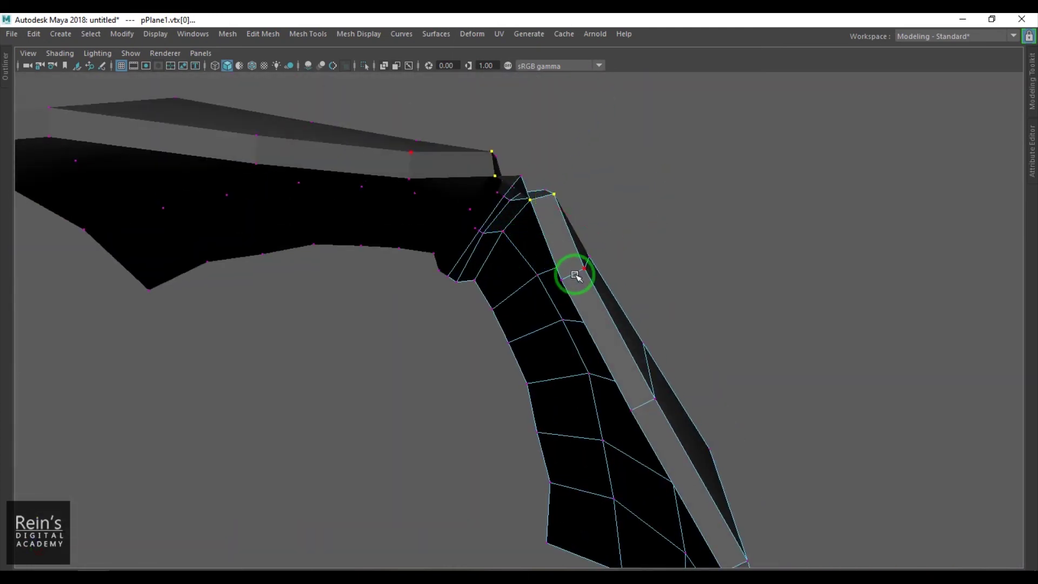
key("w")
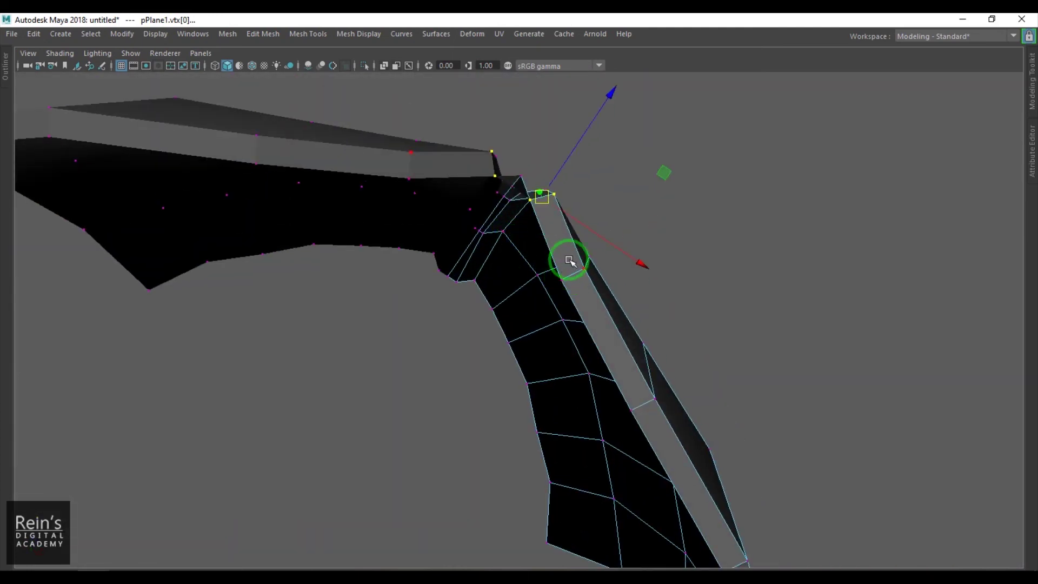
left_click_drag(569, 261, 602, 202, "alt")
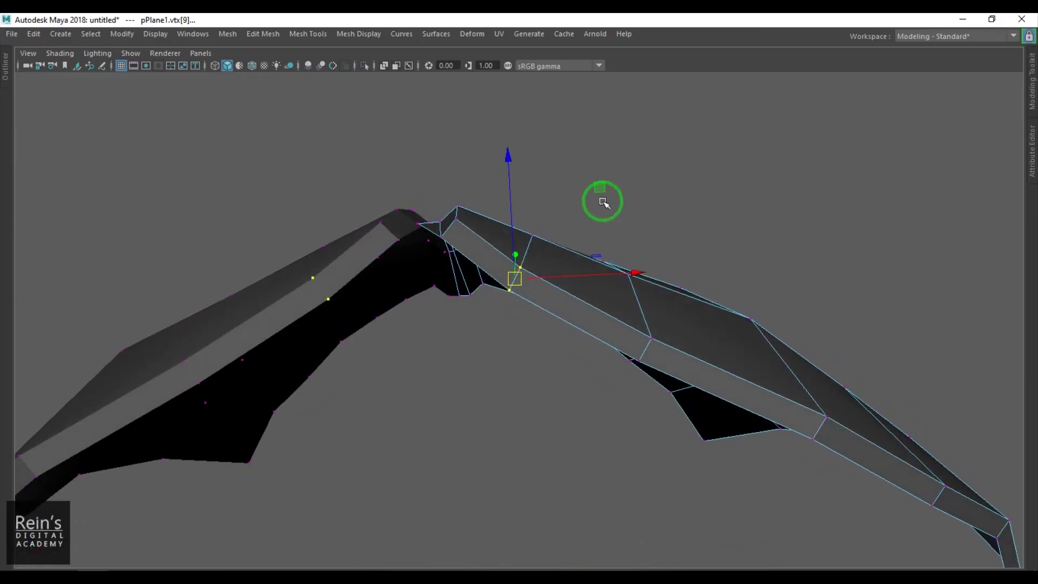
middle_click_drag(602, 201, 602, 167)
- Shift the lower-row vertex beside the sternum strip horizontally to round the chest's curve as seen from above
left_click_drag(644, 356, 613, 400, "alt")
left_click_drag(673, 193, 394, 470, "alt")
left_click(408, 463)
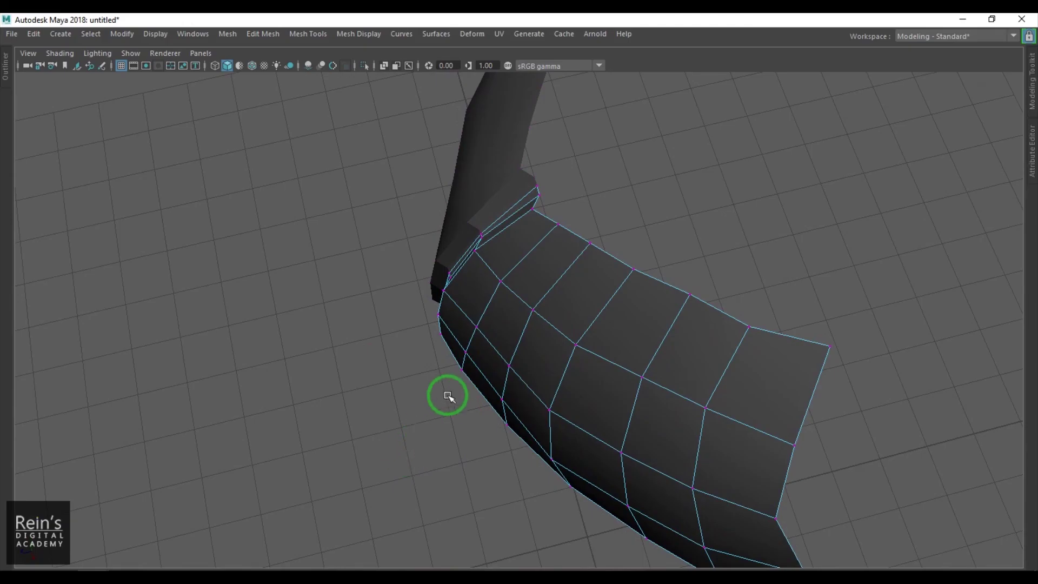
left_click(478, 370)
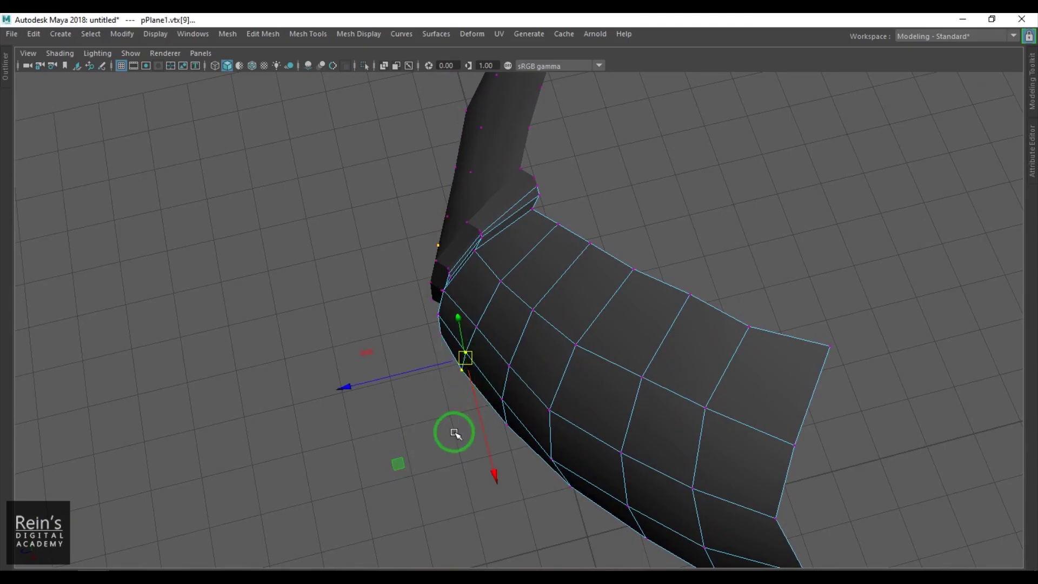
left_click(411, 454)
left_click(465, 354)
left_click_drag(396, 455, 389, 463)
- Pull three interior vertices of the lower inner chest outward to even the surface curvature, and return to object mode
left_click(502, 400)
middle_click_drag(441, 505, 432, 517)
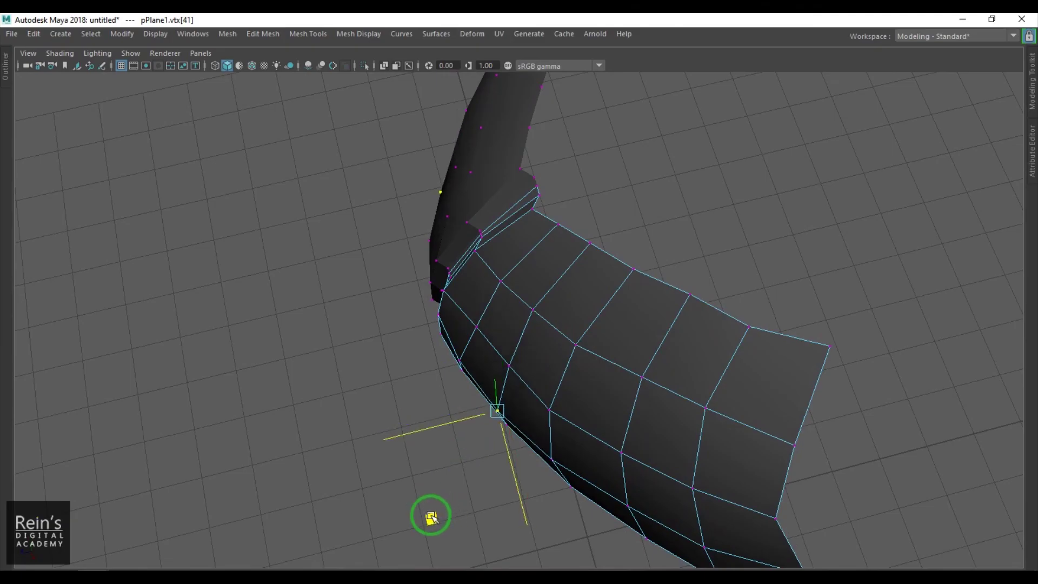
left_click(507, 366)
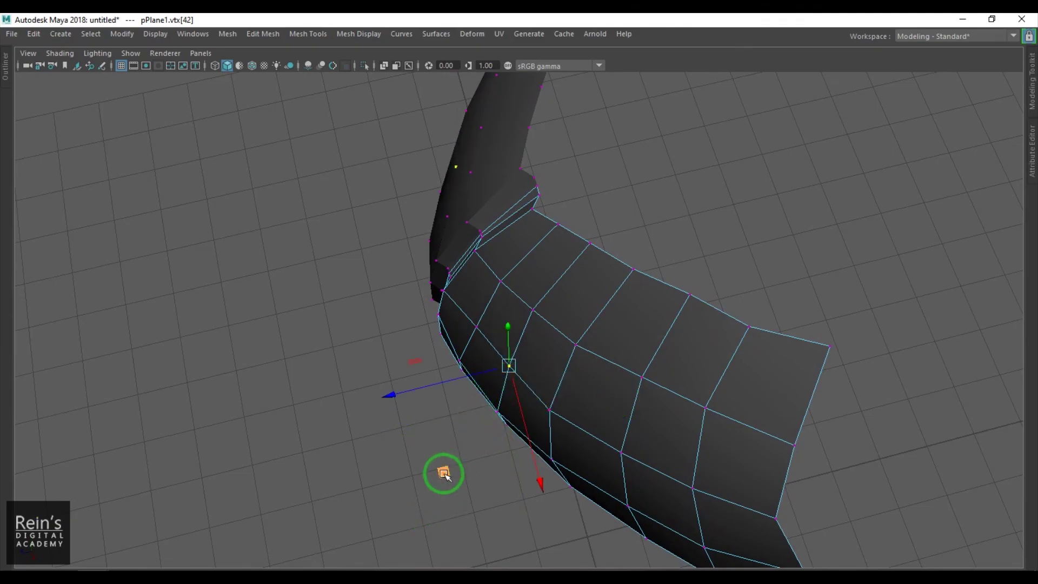
middle_click_drag(444, 473, 436, 480)
left_click(474, 331)
middle_click_drag(433, 399, 410, 437)
left_click(817, 212)
left_click_drag(740, 260, 759, 210, "alt")
left_click(697, 339)
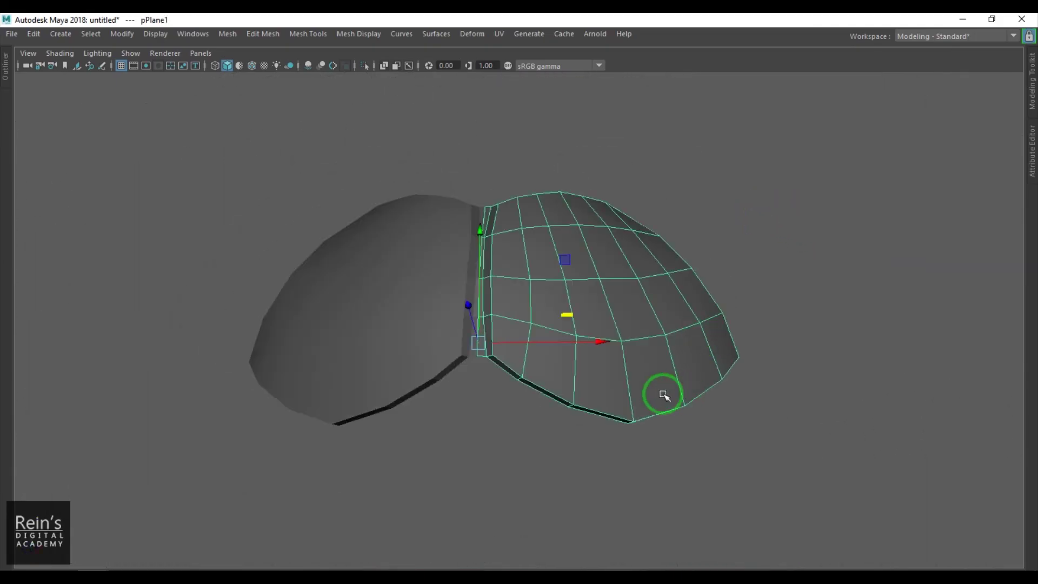
- Select the border edges along the chest's lower side and raise them slightly
left_click_drag(665, 396, 504, 373, "alt")
key("F10")
left_click(486, 362)
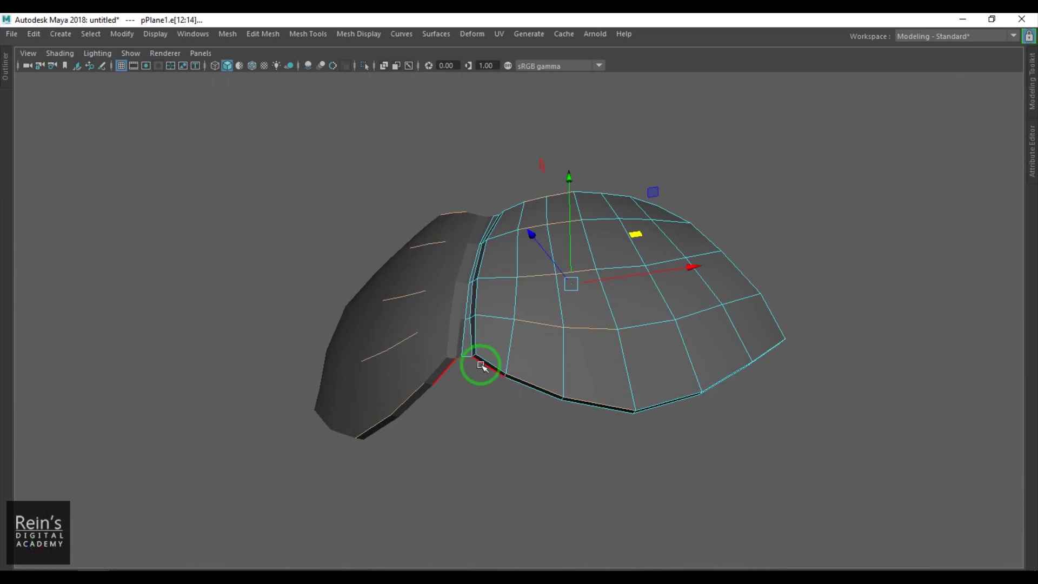
double_click(769, 350, "shift")
left_click_drag(678, 414, 652, 428, "alt")
left_click_drag(639, 288, 639, 278)
left_click_drag(709, 329, 749, 339, "alt")
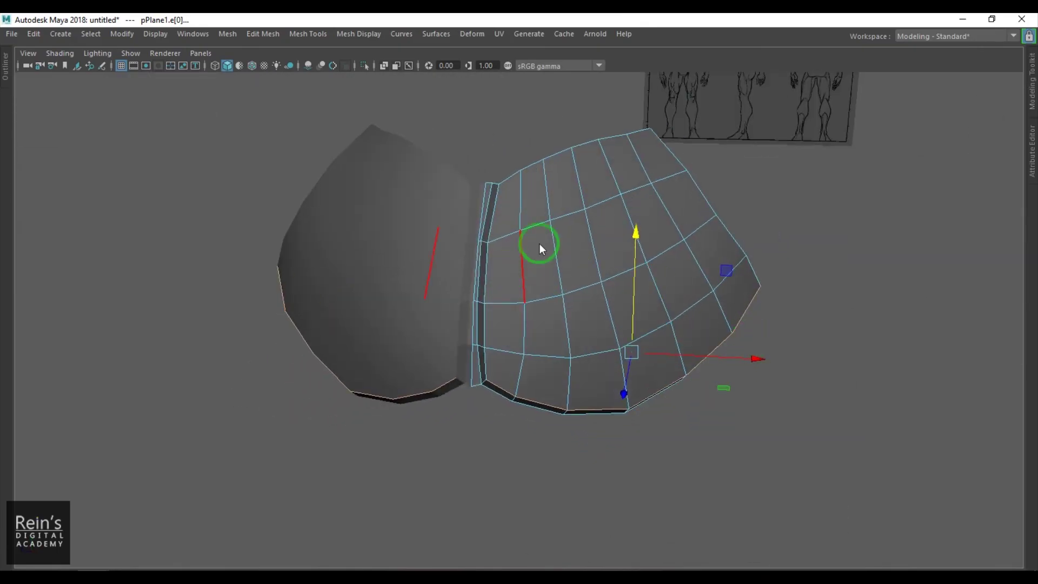
- Return to object mode, turn on the sRGB gamma view transform and wireframe on shaded, and review the chest
left_click(570, 280)
left_click(507, 65)
left_click(883, 343)
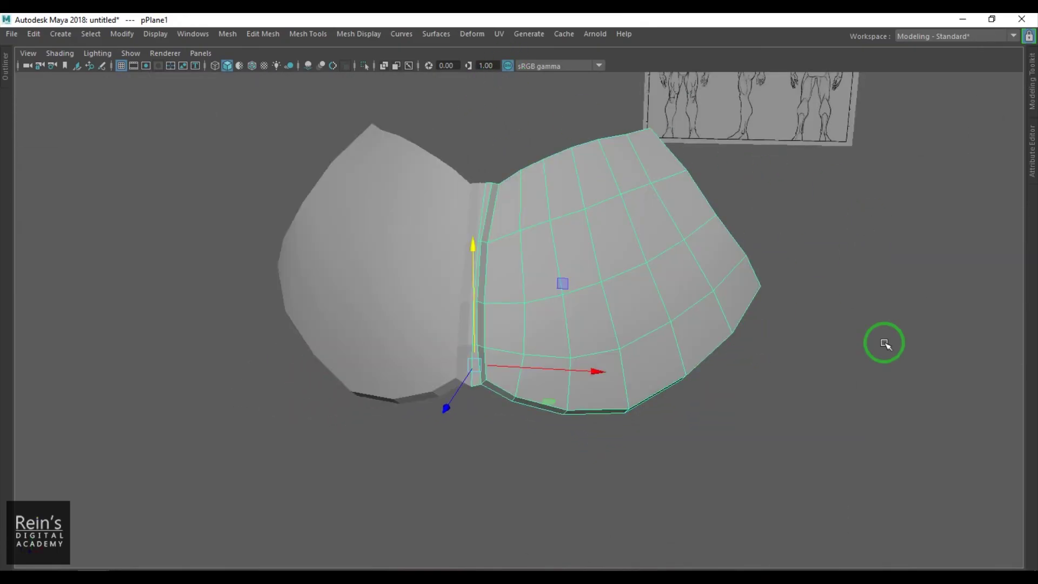
left_click_drag(882, 343, 697, 336, "alt")
scroll(697, 337, "up", 3)
middle_click_drag(697, 351, 692, 409, "alt")
left_click_drag(692, 361, 678, 337, "alt")
left_click(251, 66)
mouse_move(426, 287)
left_mouse_down("alt")
mouse_move(481, 271)
mouse_move(376, 286)
left_mouse_up("alt")
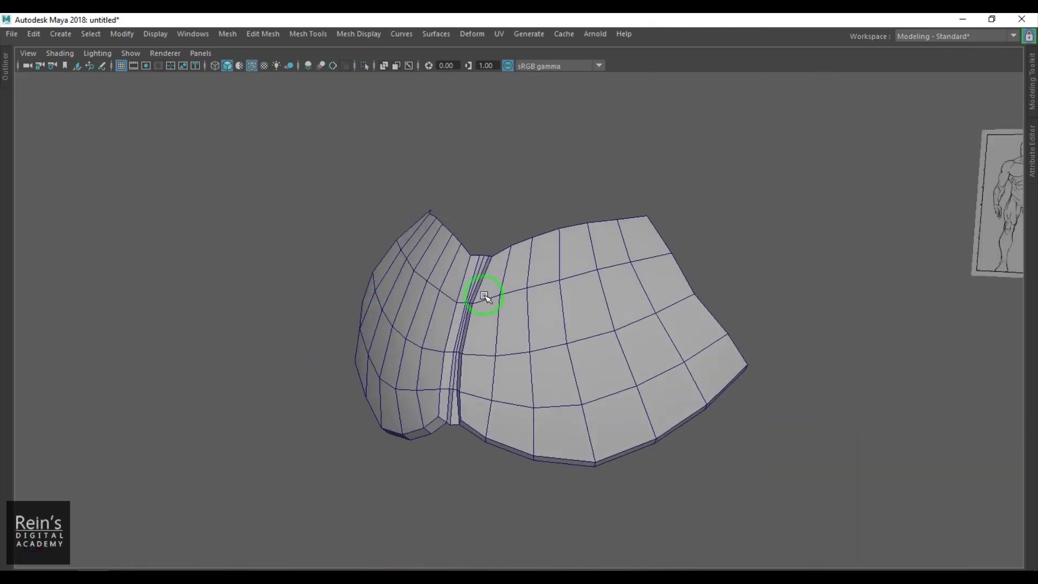